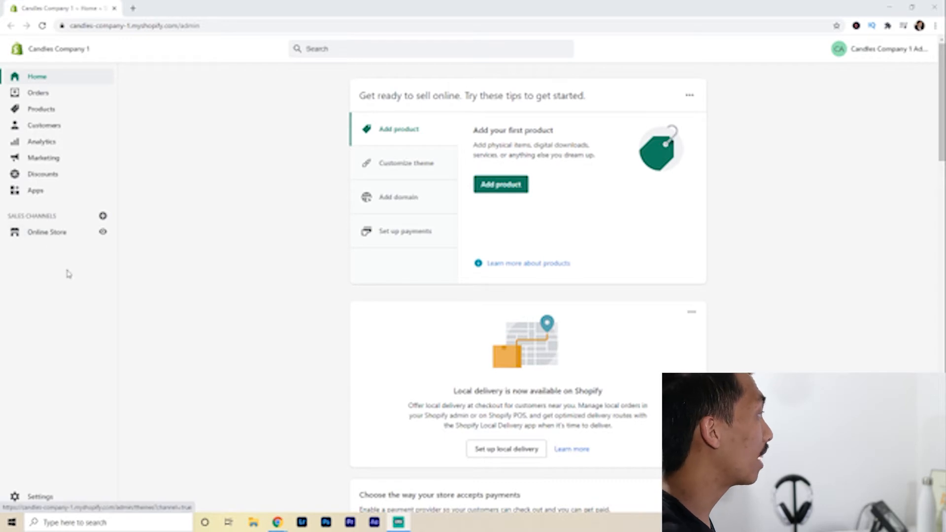
Open the online store's current Debut theme in the theme editor.
left_click(49, 233)
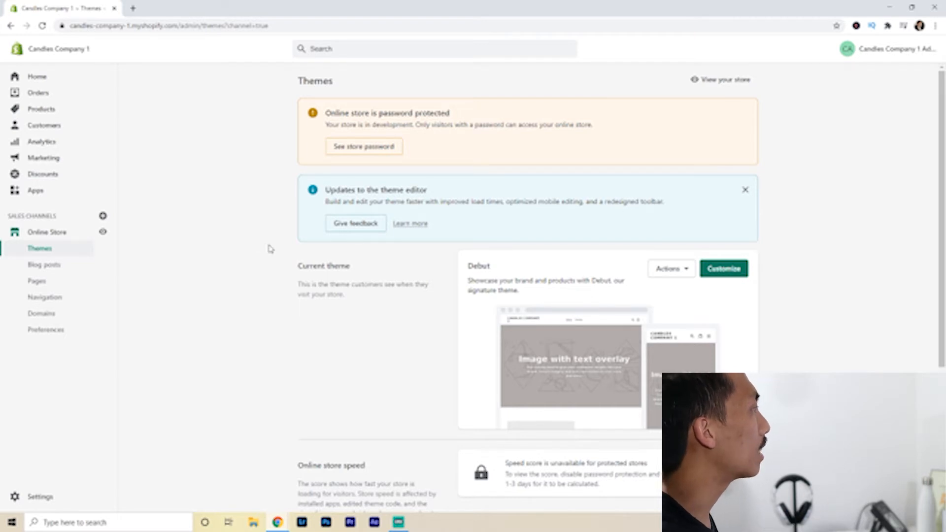
scroll(209, 323, "down", 2)
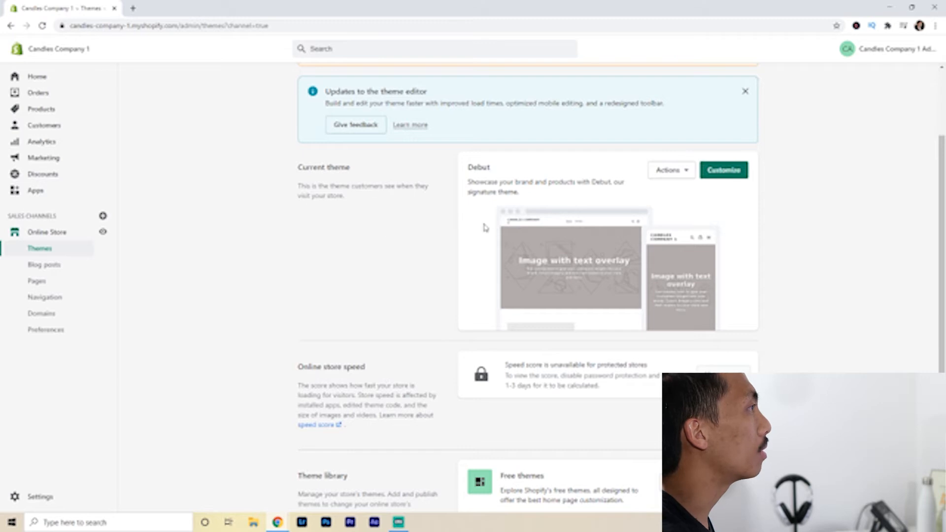
left_click(733, 176)
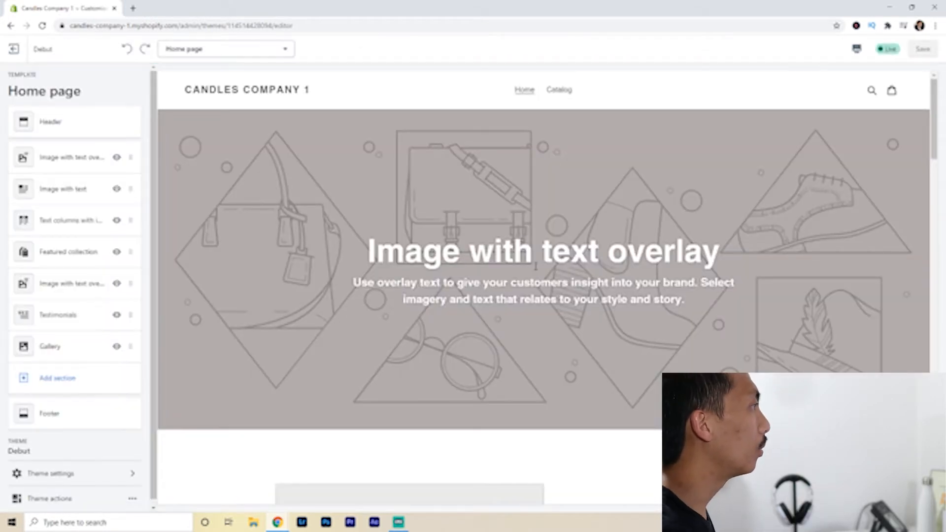
Look through the home page preview from the header down to the footer to see how its sections are laid out.
scroll(543, 258, "down", 20)
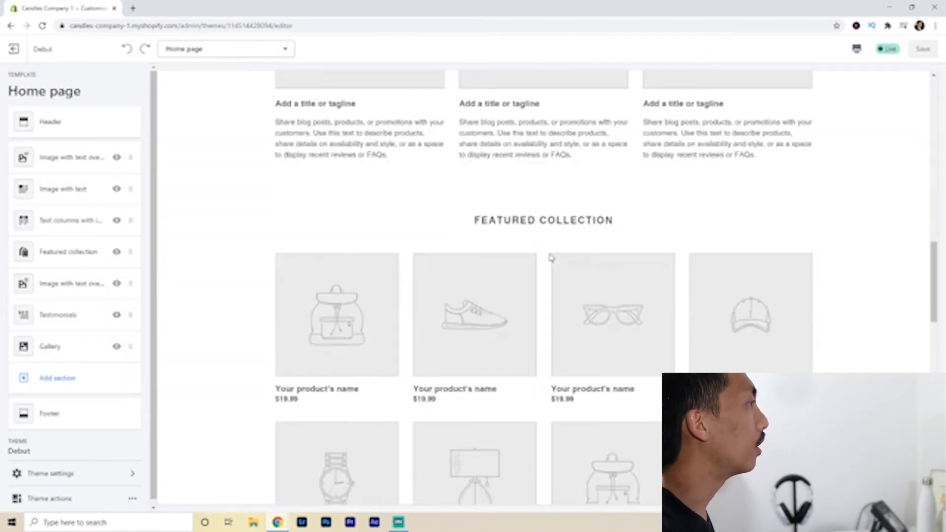
scroll(657, 276, "up", 20)
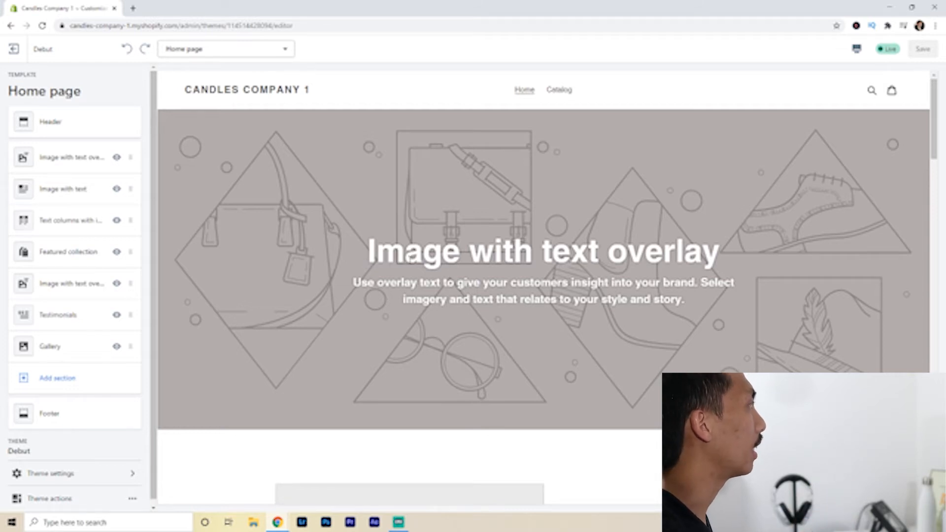
scroll(416, 224, "down", 5)
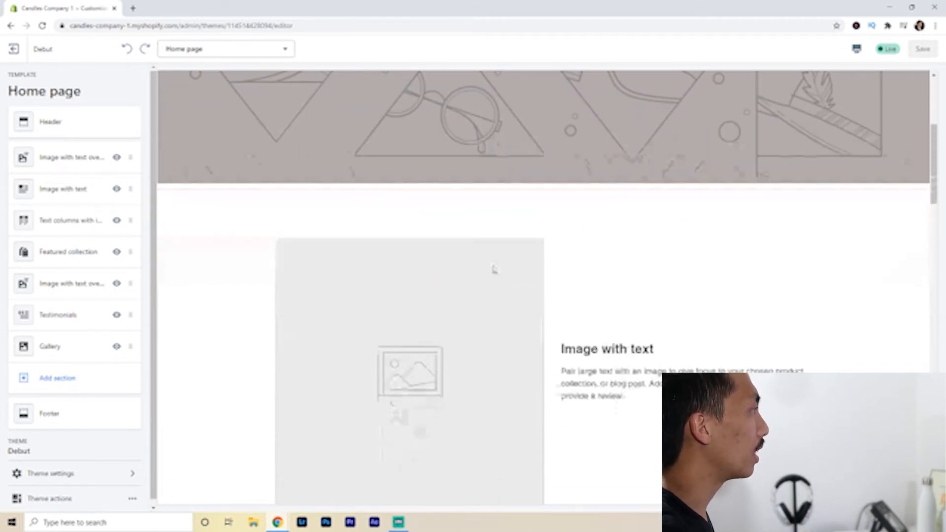
scroll(606, 302, "down", 15)
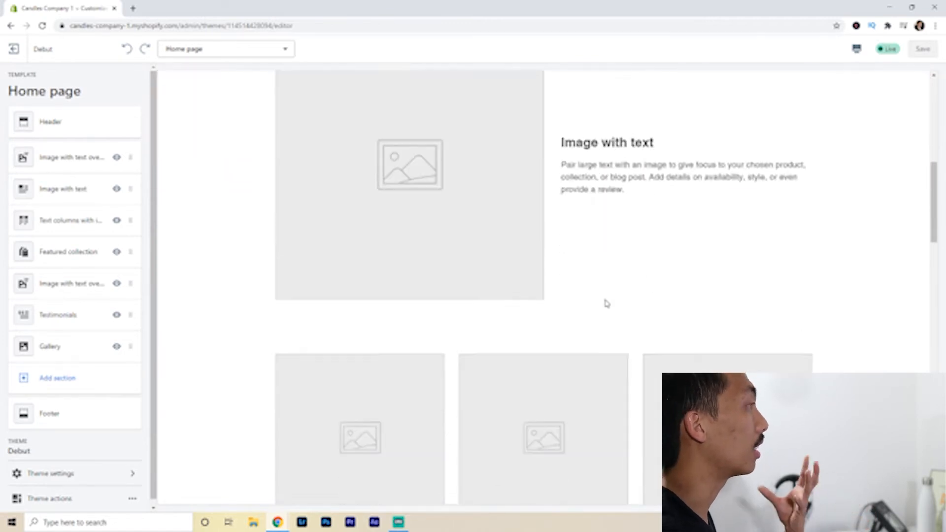
scroll(619, 339, "down", 6)
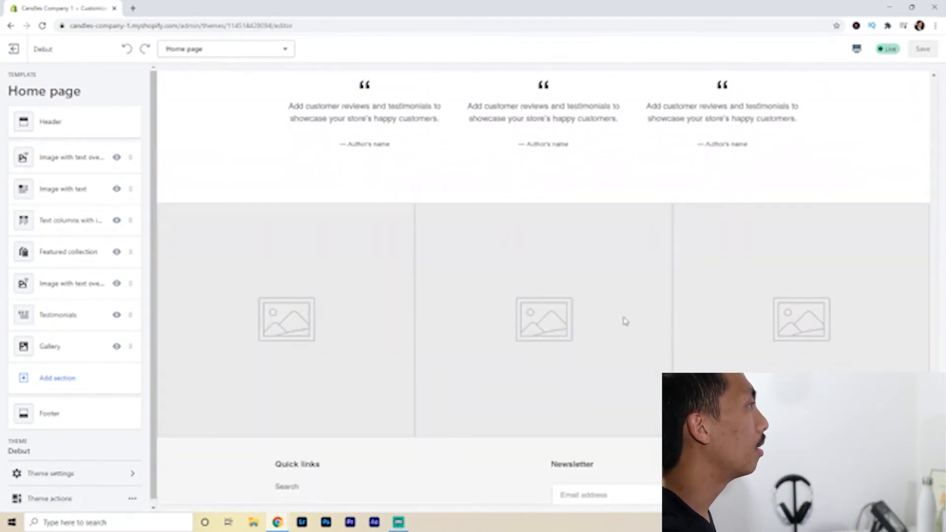
scroll(593, 351, "up", 20)
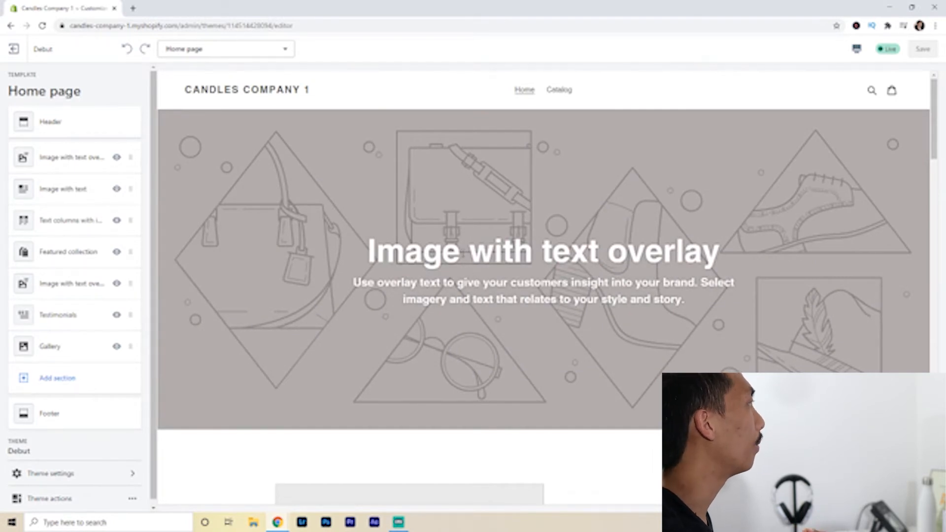
scroll(506, 265, "down", 1)
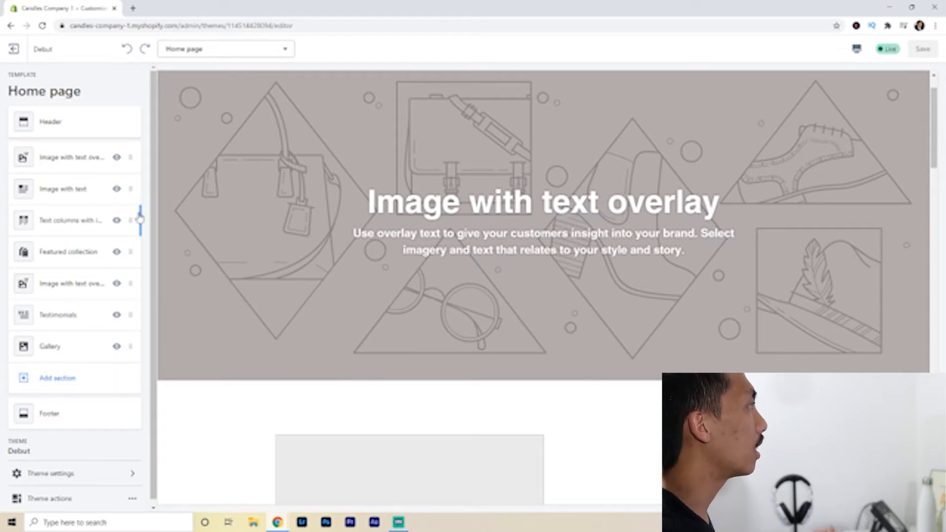
scroll(321, 236, "down", 2)
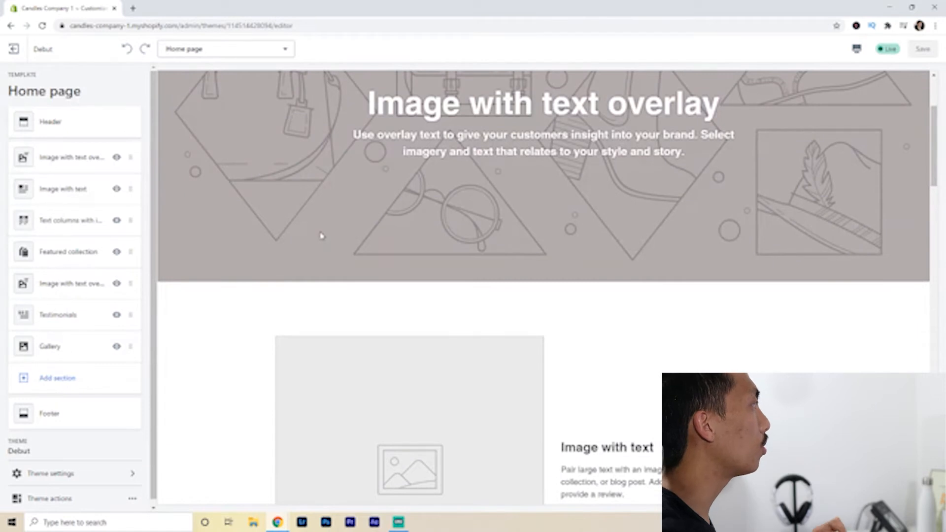
Review the settings of the first Image with text overlay section, then return to the home page's section list.
scroll(322, 237, "up", 2)
left_click(77, 160)
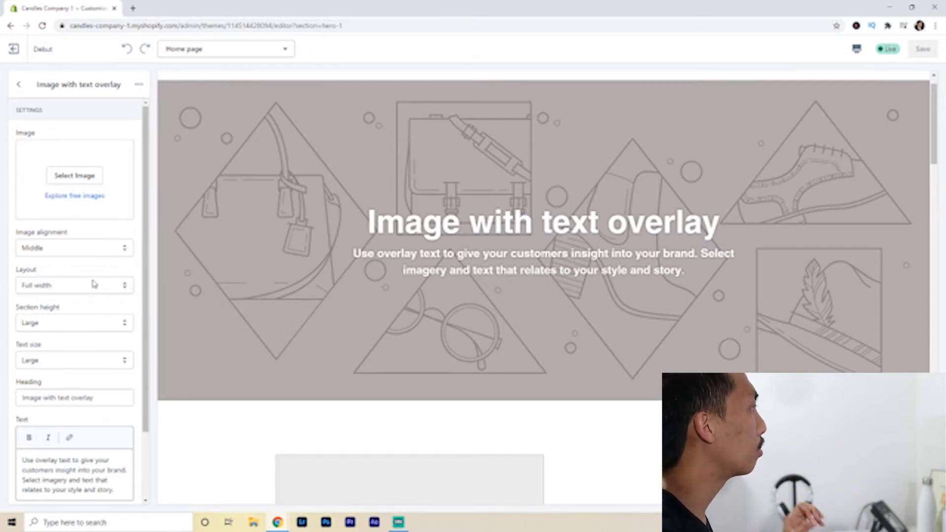
scroll(94, 285, "down", 2)
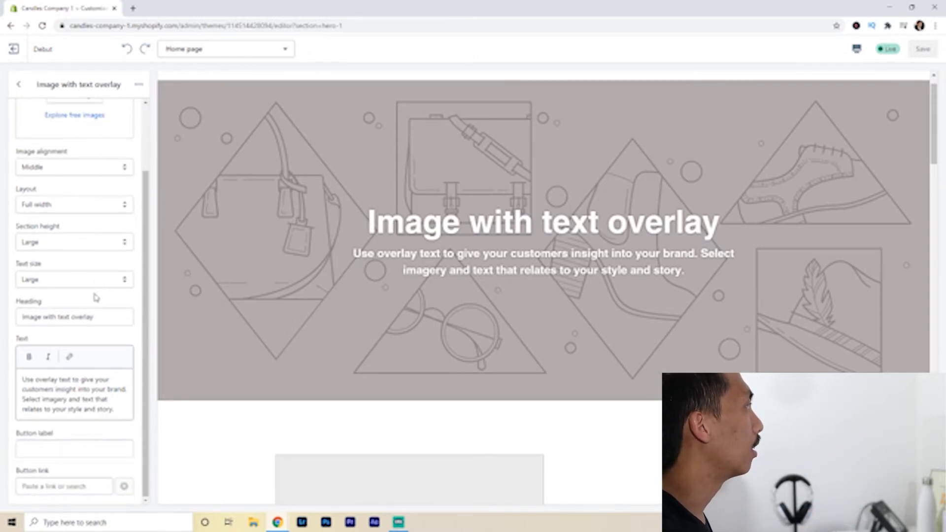
scroll(95, 297, "up", 2)
left_click(18, 84)
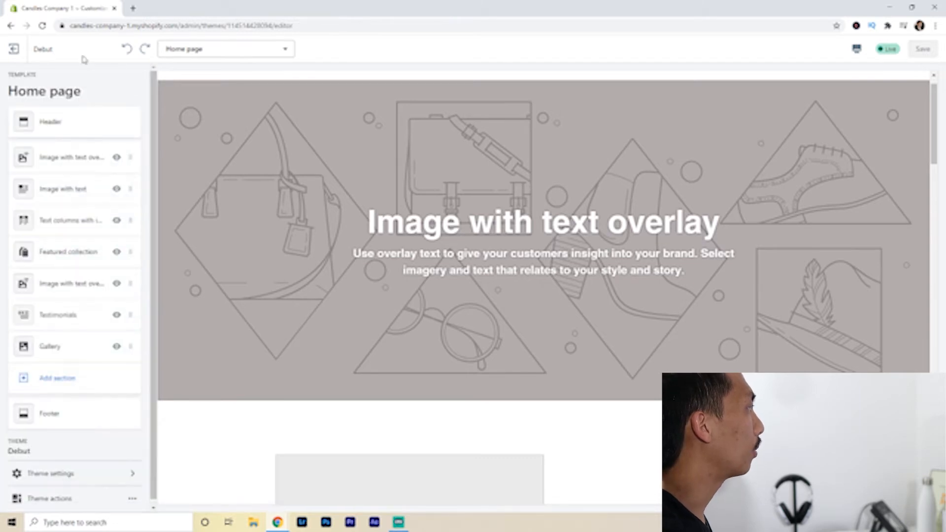
Check the Featured collection section's settings and its placement in the home page preview.
left_click(84, 259)
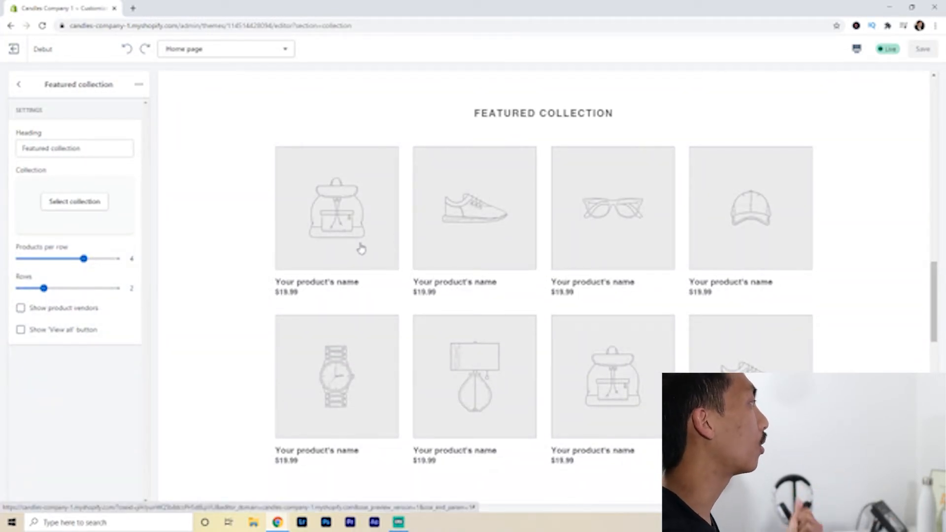
left_click(20, 86)
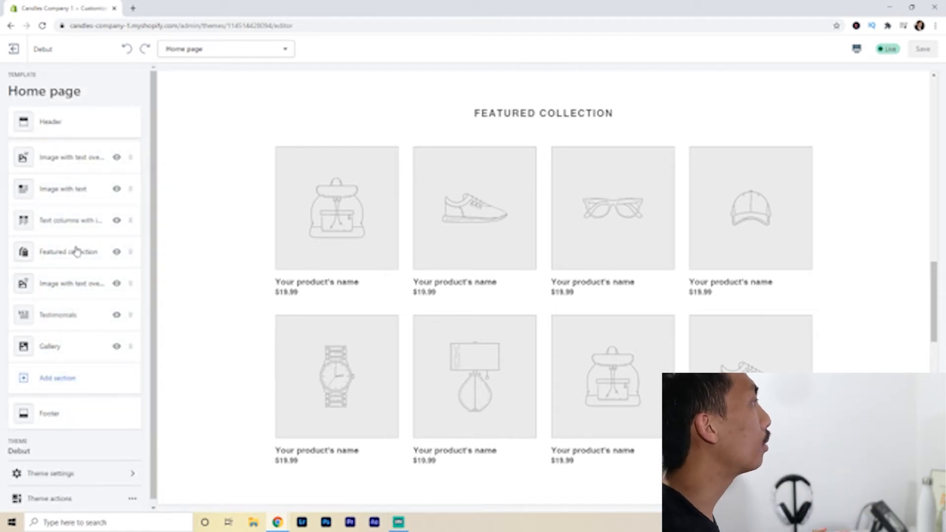
scroll(180, 298, "up", 8)
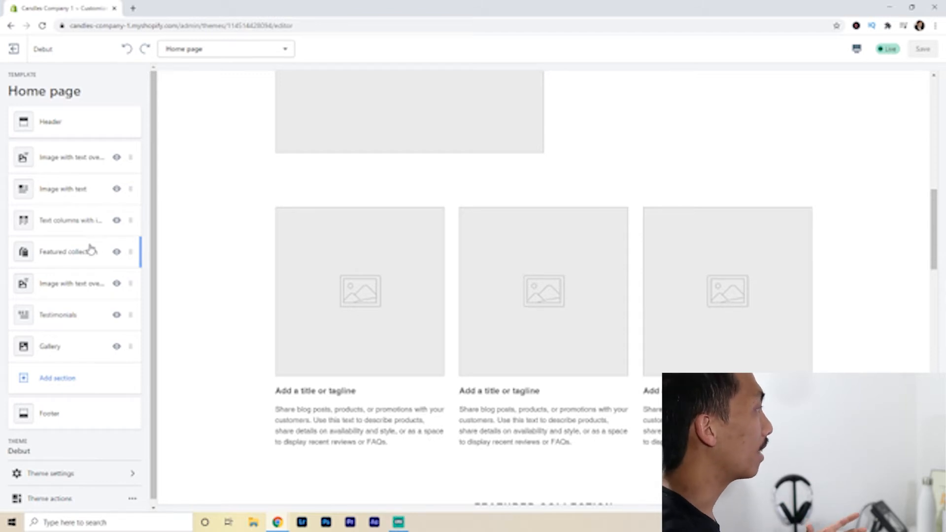
scroll(142, 197, "down", 1)
scroll(192, 281, "up", 12)
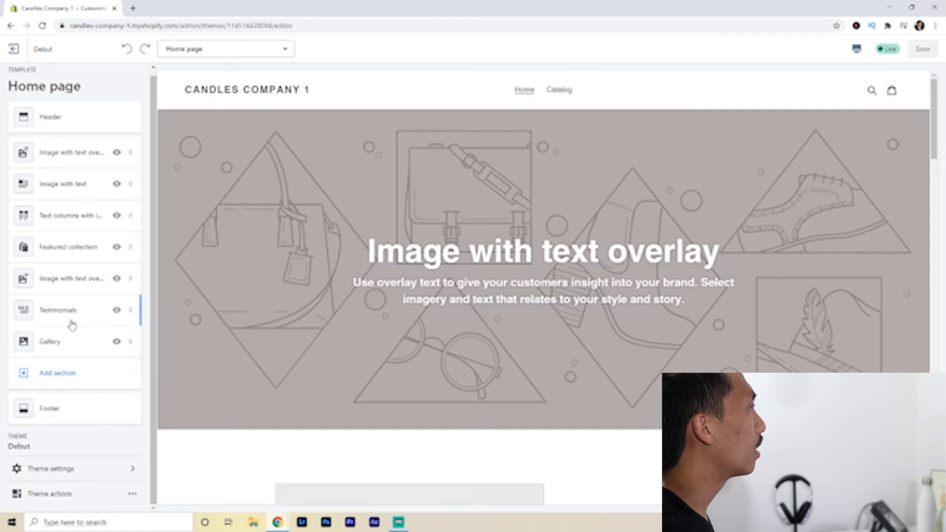
Inspect the Testimonials section and remove it from the home page.
left_click(85, 313)
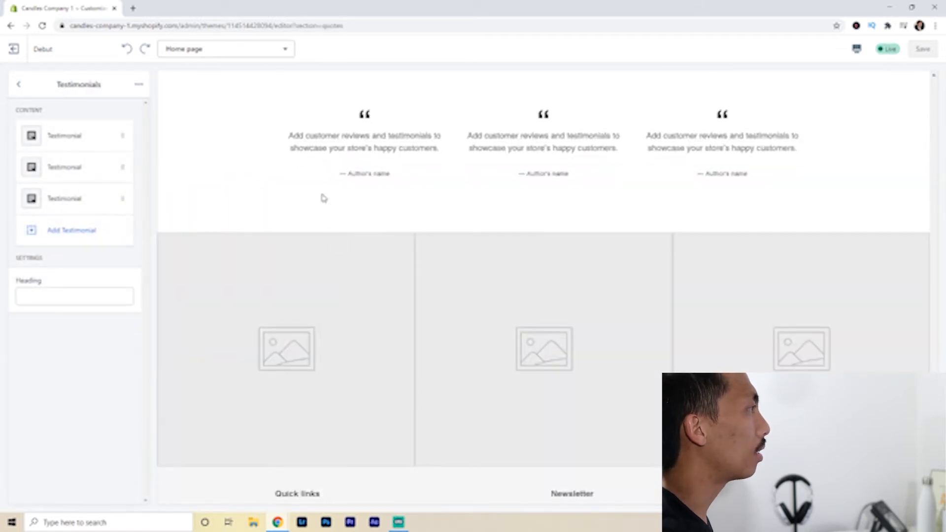
scroll(324, 198, "up", 2)
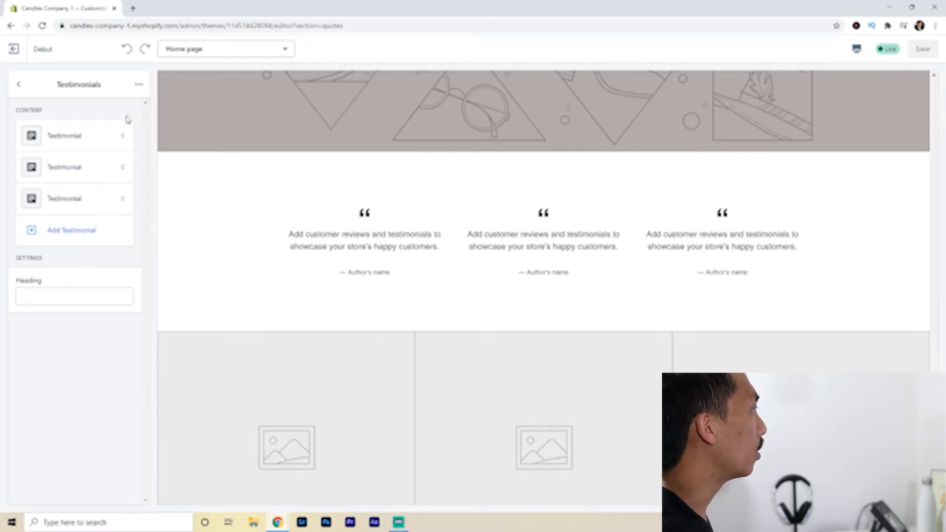
left_click(18, 85)
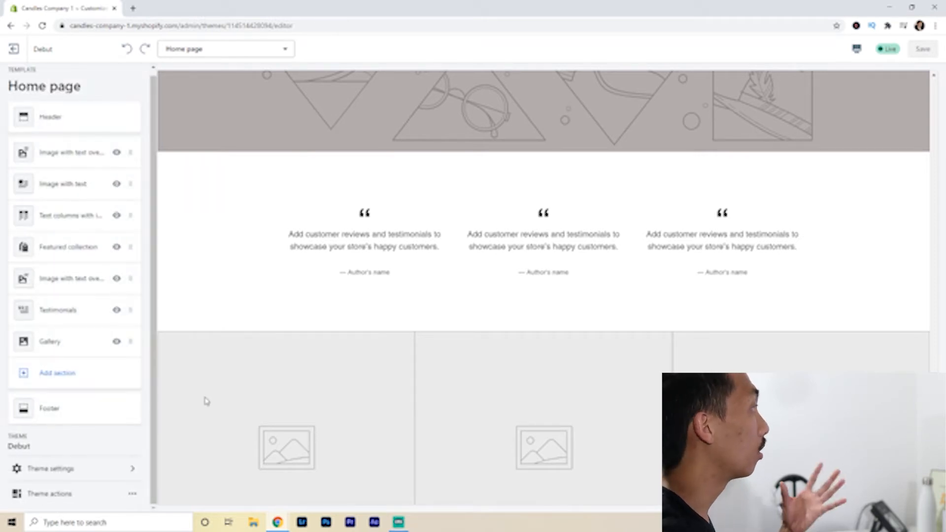
left_click(81, 310)
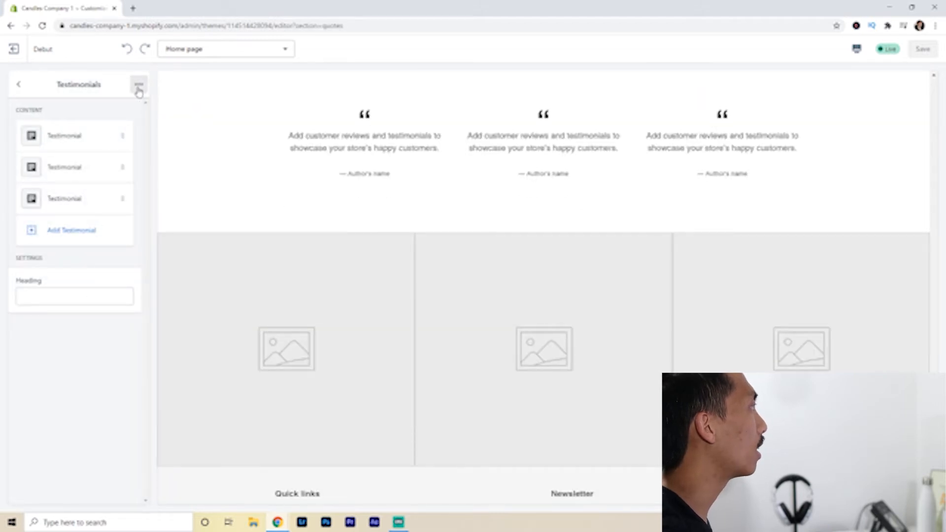
left_click(139, 89)
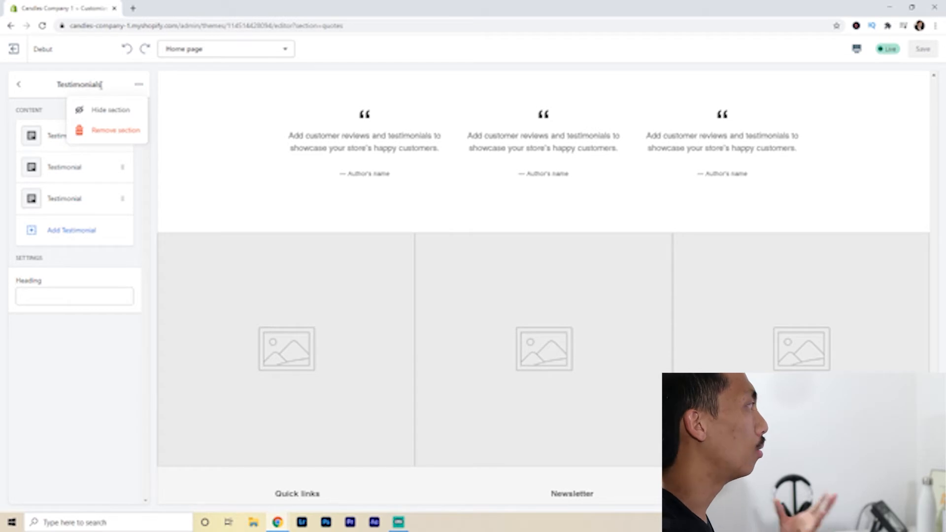
left_click(122, 131)
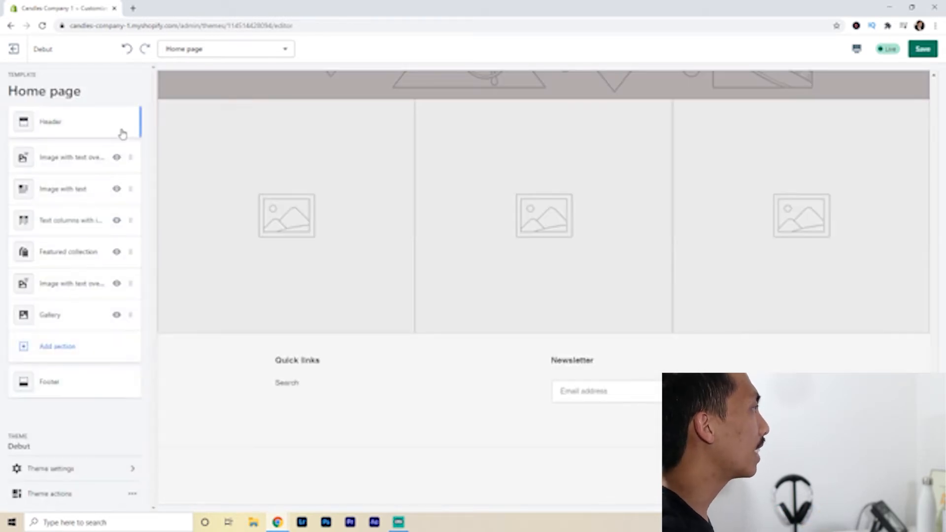
Add a new Testimonials section to the home page and return to the section list.
scroll(334, 272, "up", 15)
scroll(560, 226, "down", 5)
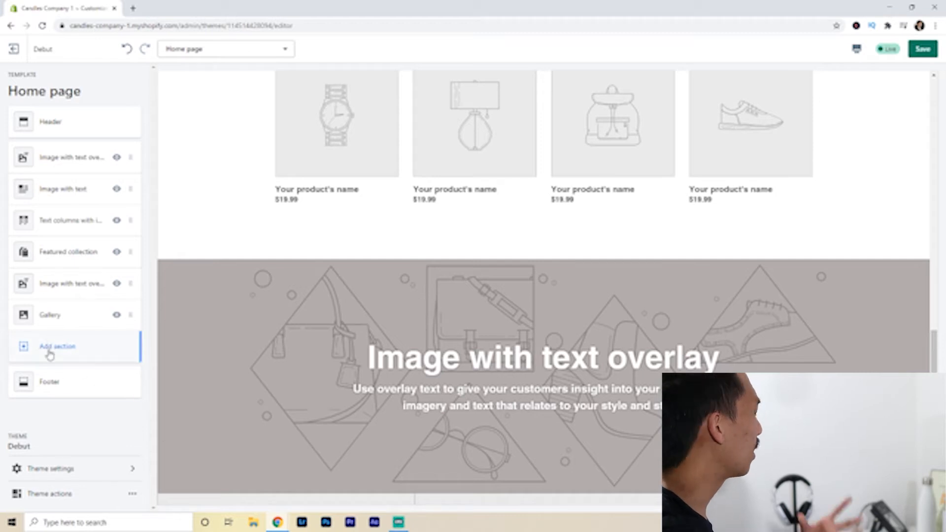
left_click(67, 348)
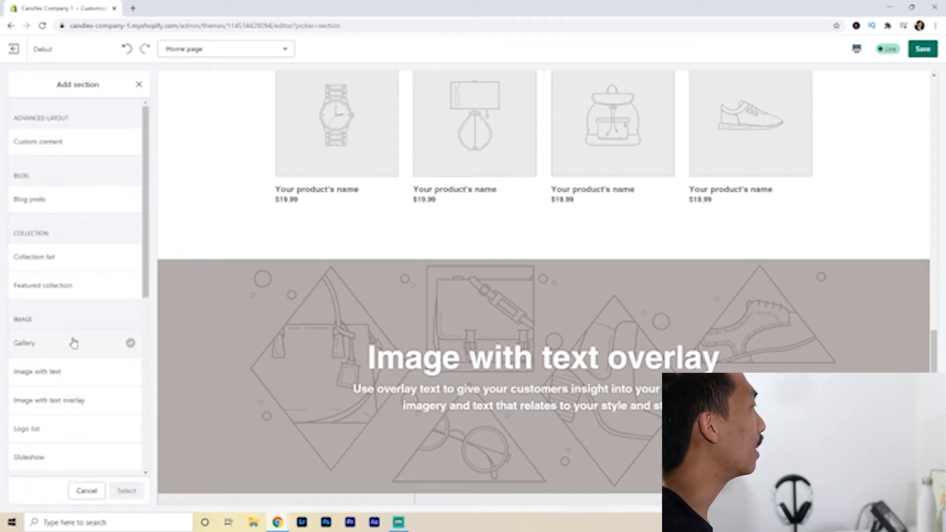
scroll(85, 171, "down", 5)
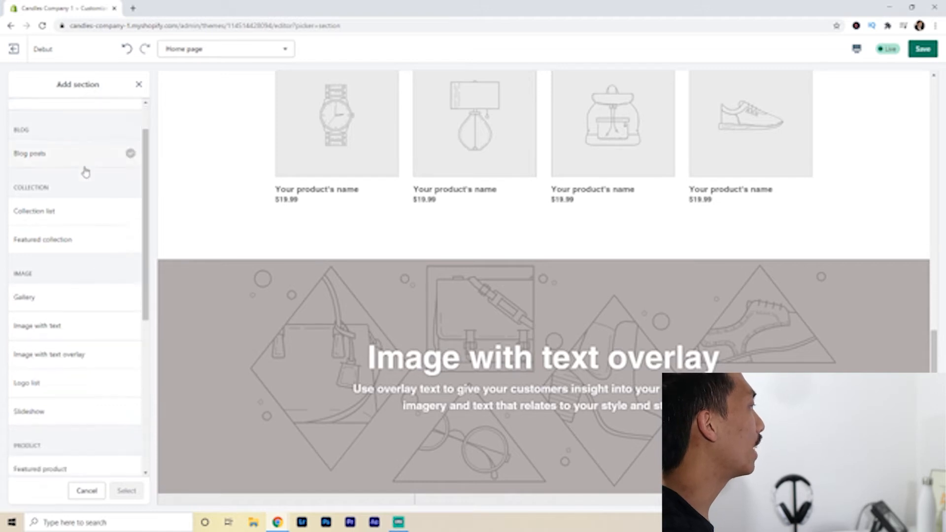
scroll(104, 192, "down", 2)
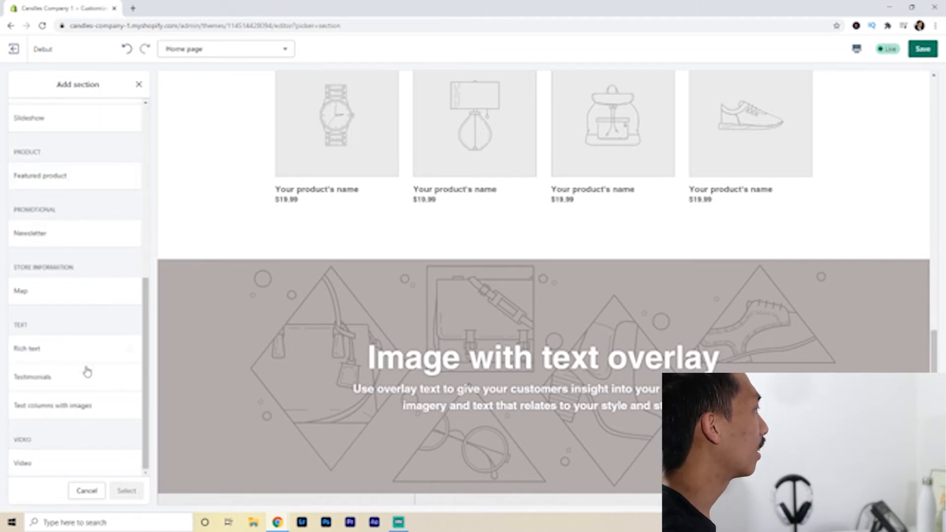
left_click(48, 378)
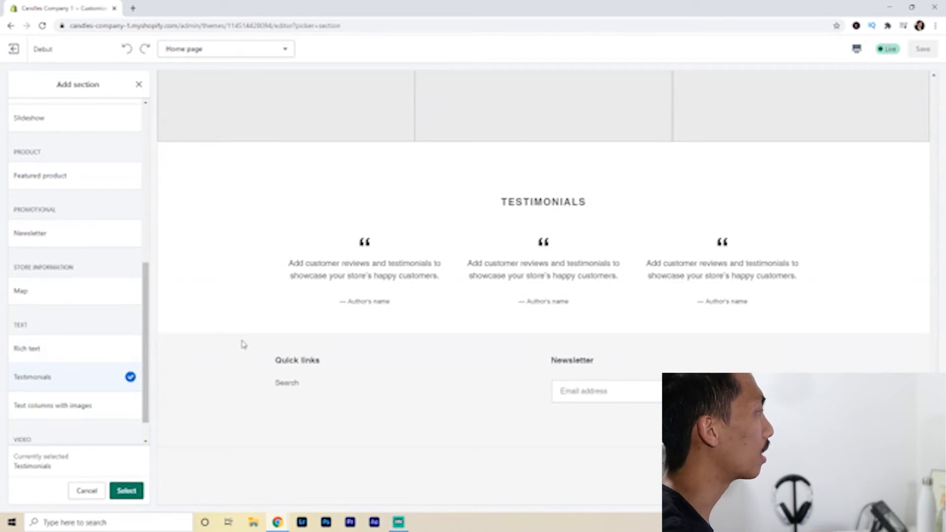
left_click(121, 491)
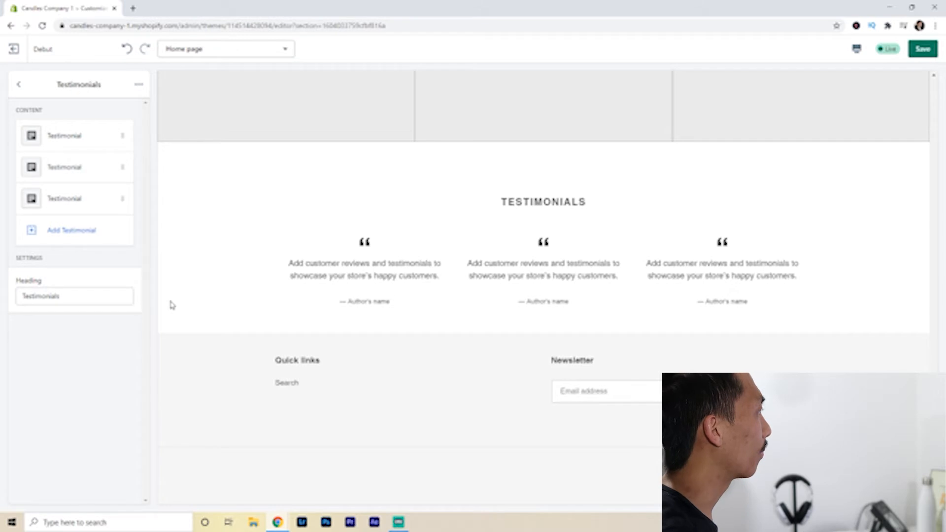
left_click(18, 86)
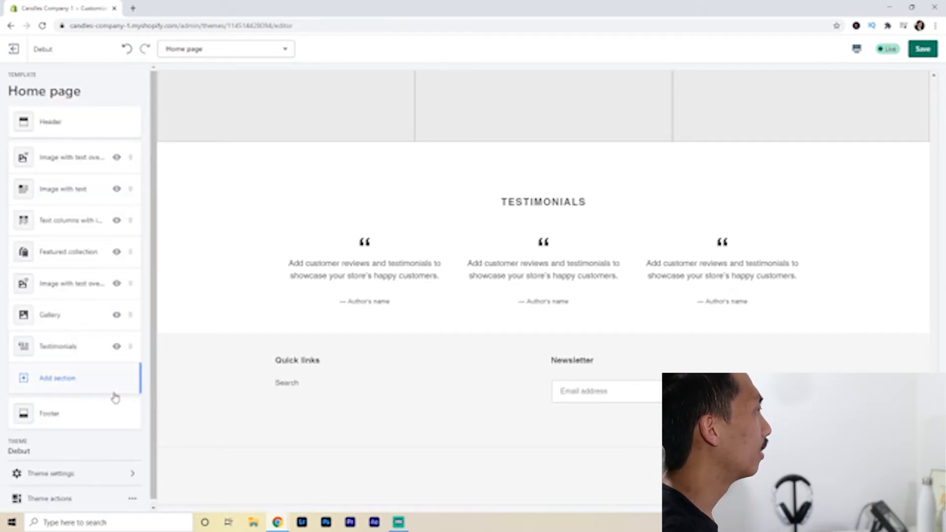
Find the Image with text section in the home page preview and open its settings.
scroll(290, 351, "up", 15)
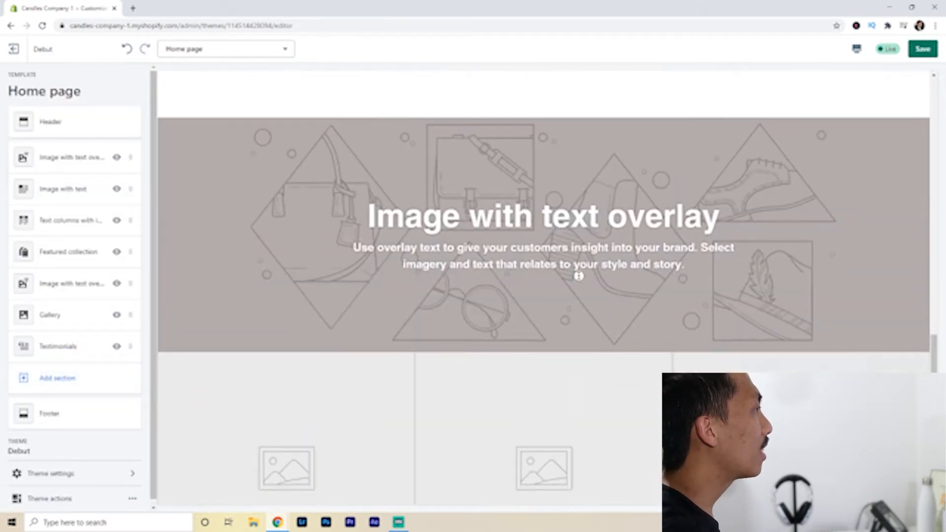
scroll(429, 321, "down", 8)
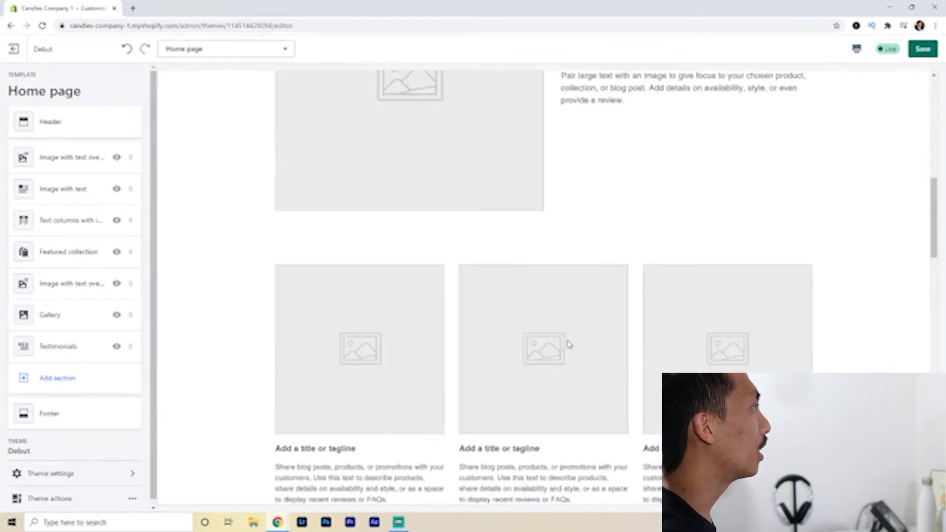
scroll(634, 355, "up", 2)
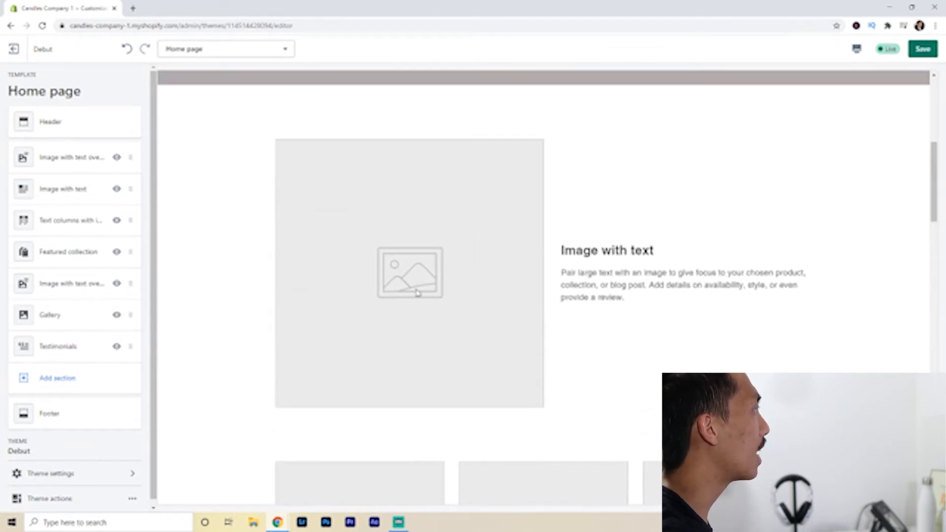
left_click(71, 195)
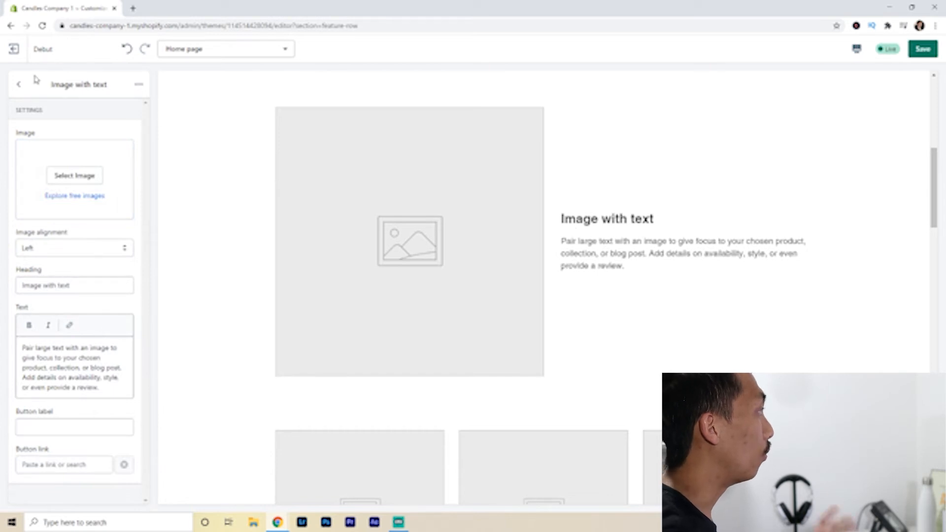
Try moving the Image with text section above the first Image with text overlay section, and restore the original order.
left_click(19, 84)
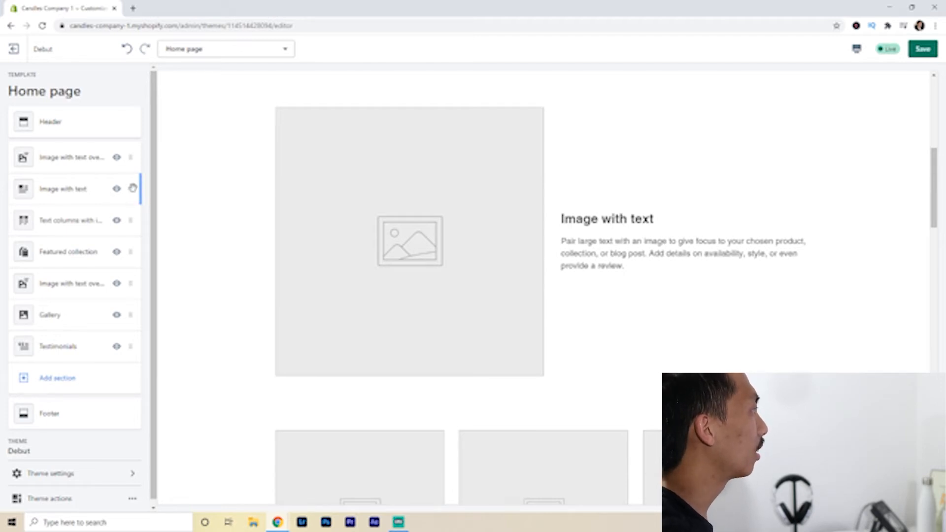
left_click_drag(131, 195, 145, 154)
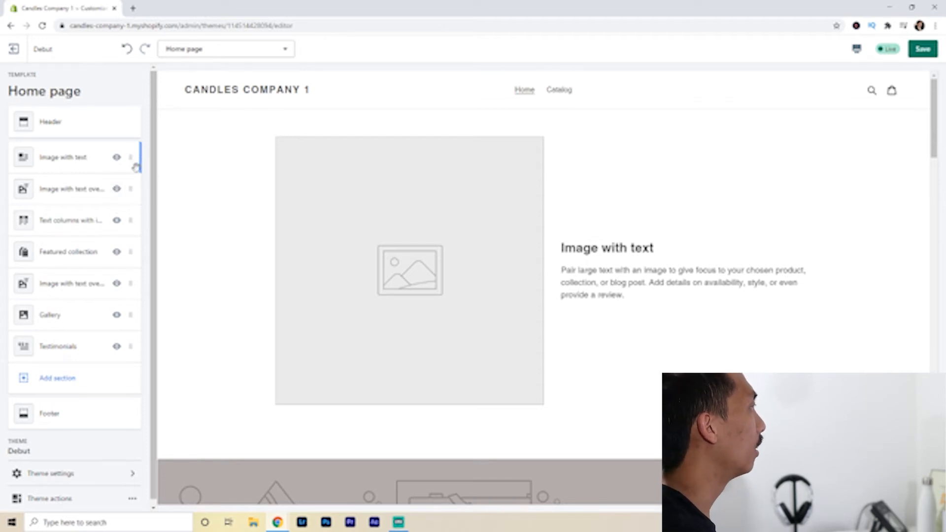
left_click_drag(132, 186, 135, 149)
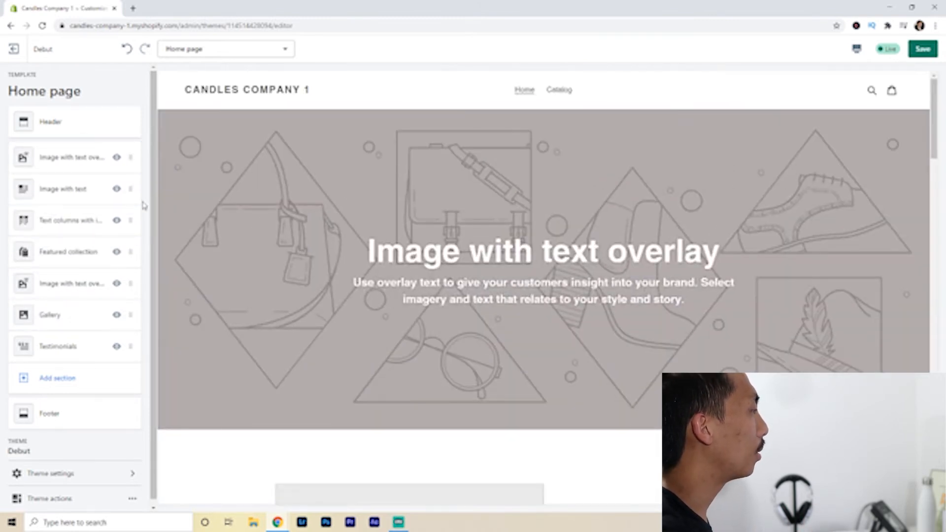
Open the first Image with text overlay section's settings and search the free images for "candles".
scroll(295, 316, "down", 15)
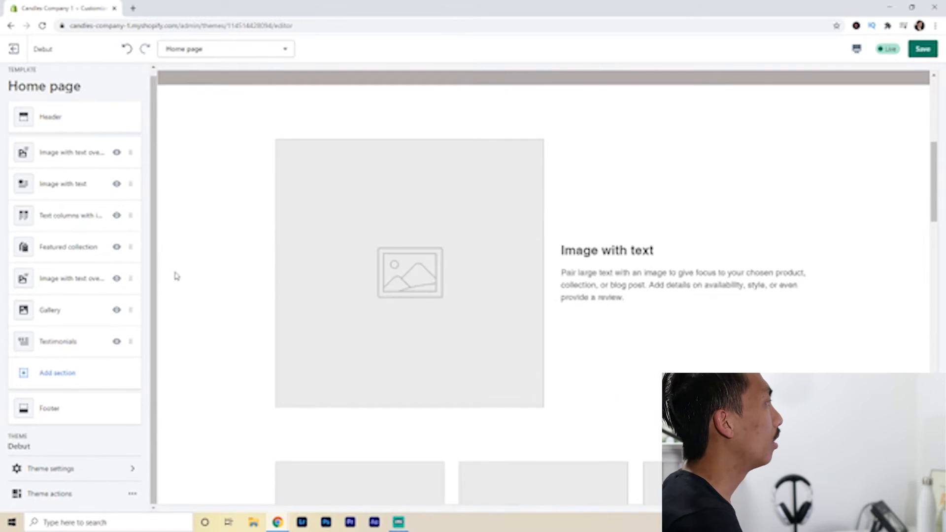
scroll(242, 335, "up", 15)
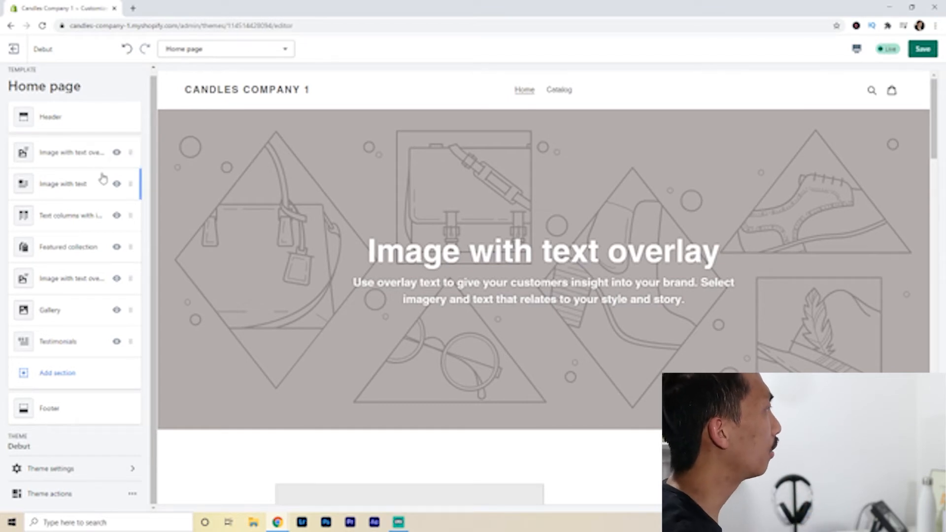
scroll(223, 202, "down", 6)
scroll(275, 332, "up", 3)
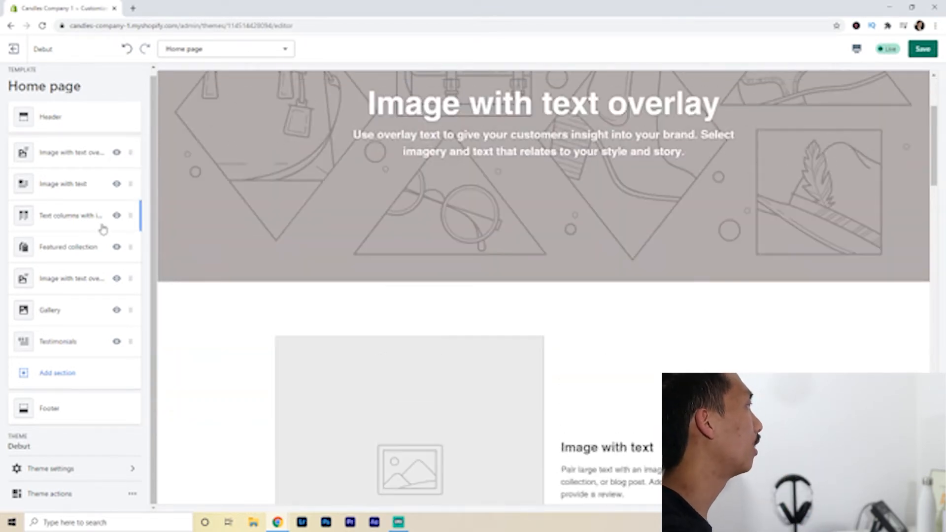
scroll(102, 228, "up", 1)
left_click(48, 165)
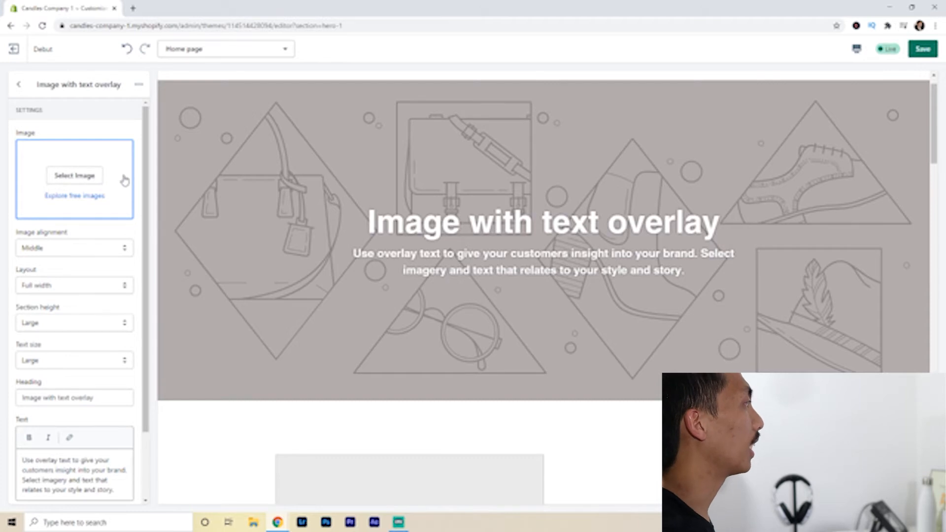
left_click(89, 201)
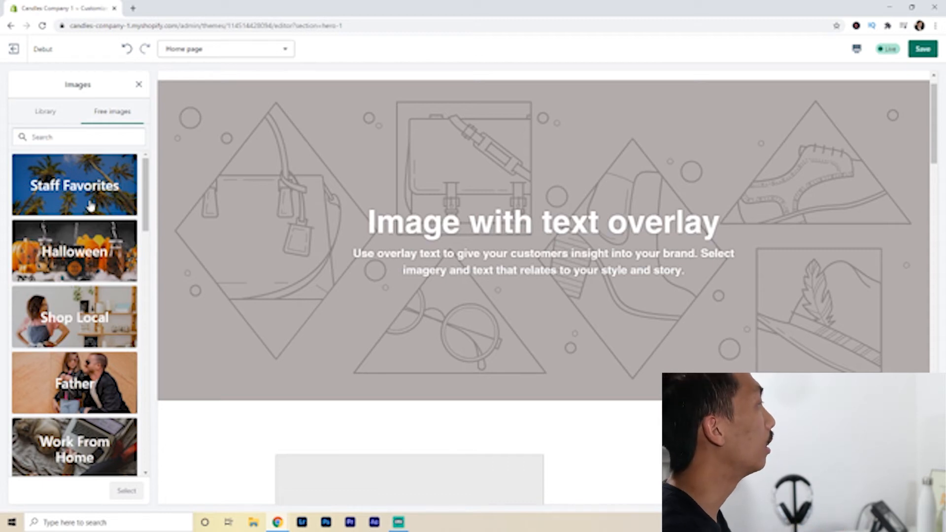
left_click(41, 138)
type("candles")
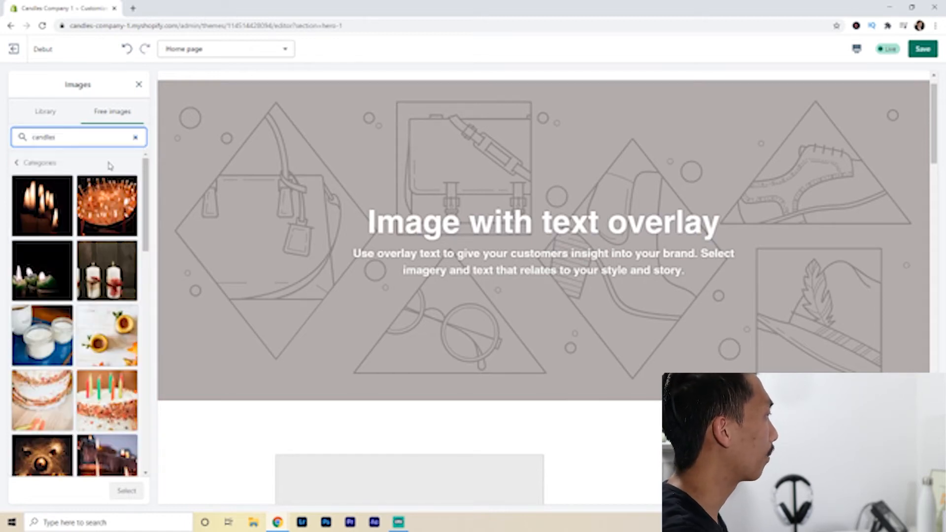
Choose the free photo of white candles with green grass, dark stones and towels as the overlay section's image.
scroll(116, 321, "down", 5)
scroll(121, 377, "down", 5)
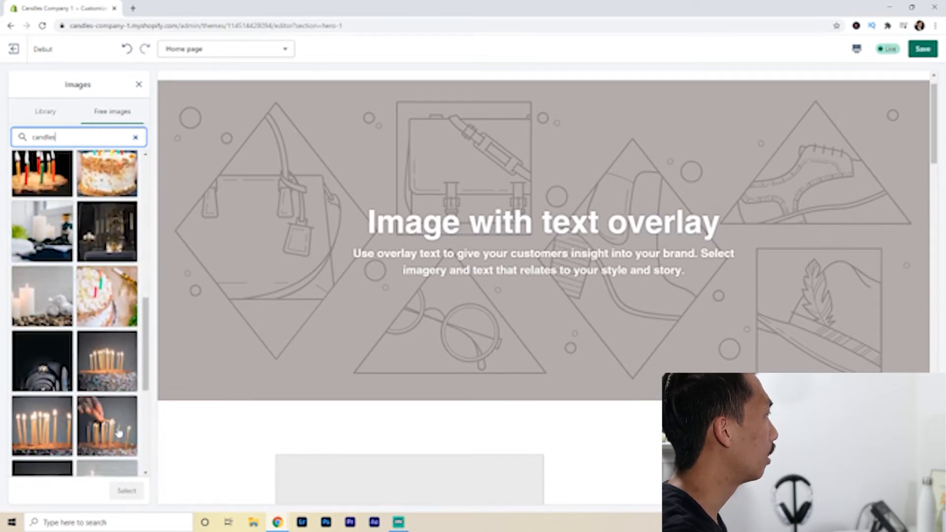
scroll(118, 433, "up", 3)
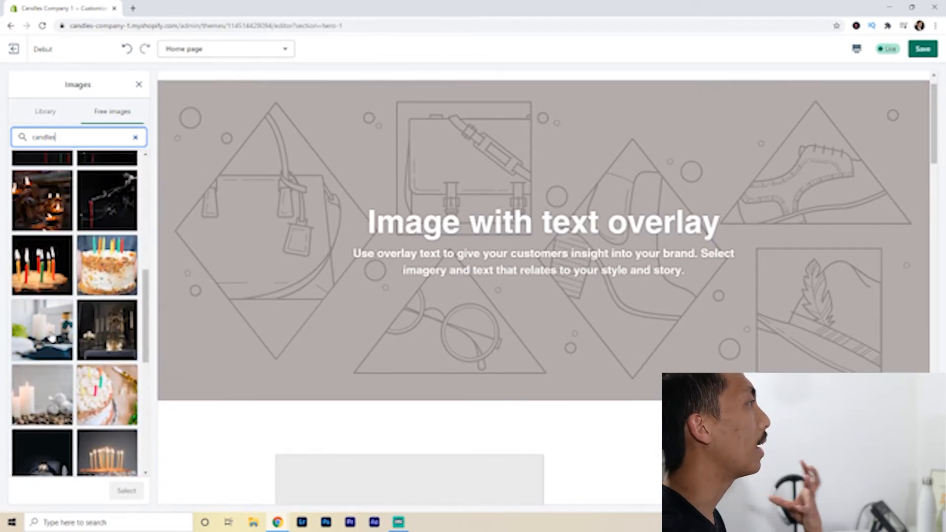
left_click(52, 339)
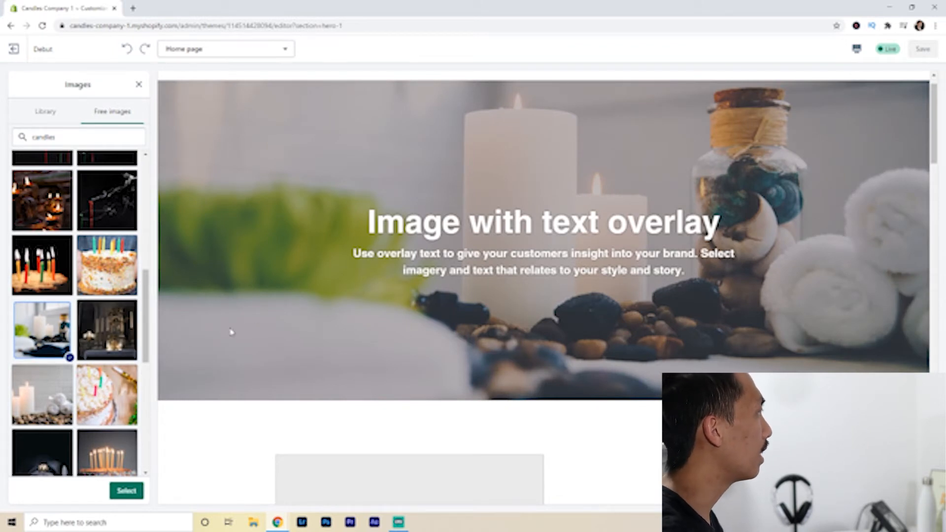
scroll(121, 266, "up", 4)
scroll(123, 251, "down", 2)
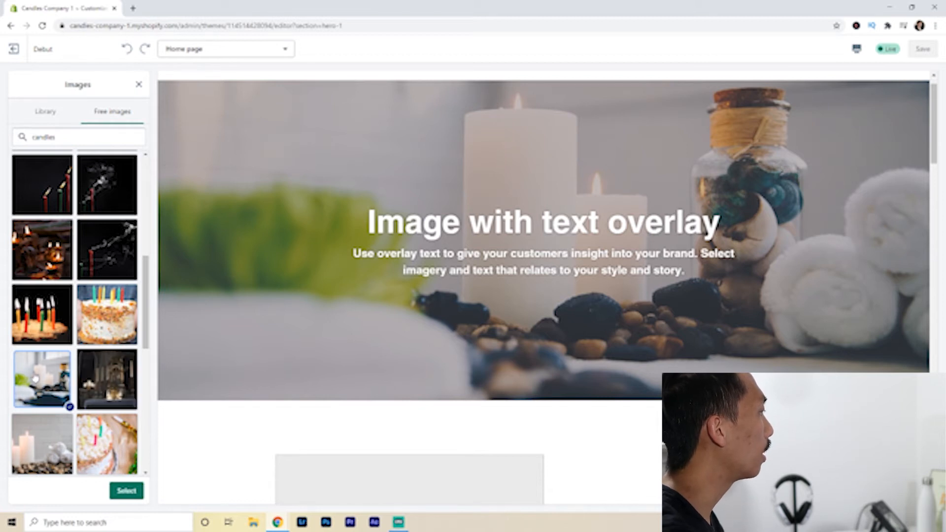
left_click(127, 491)
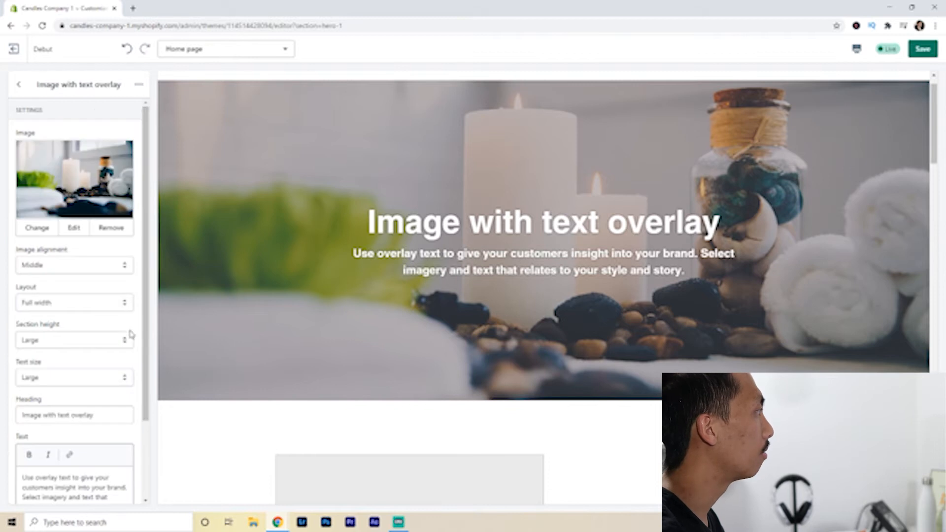
scroll(385, 295, "up", 1)
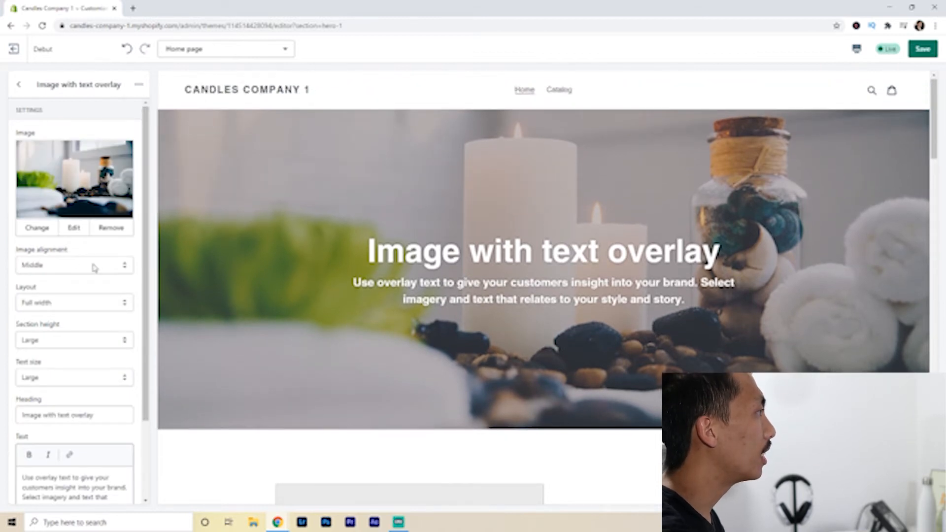
left_click_drag(366, 239, 723, 306)
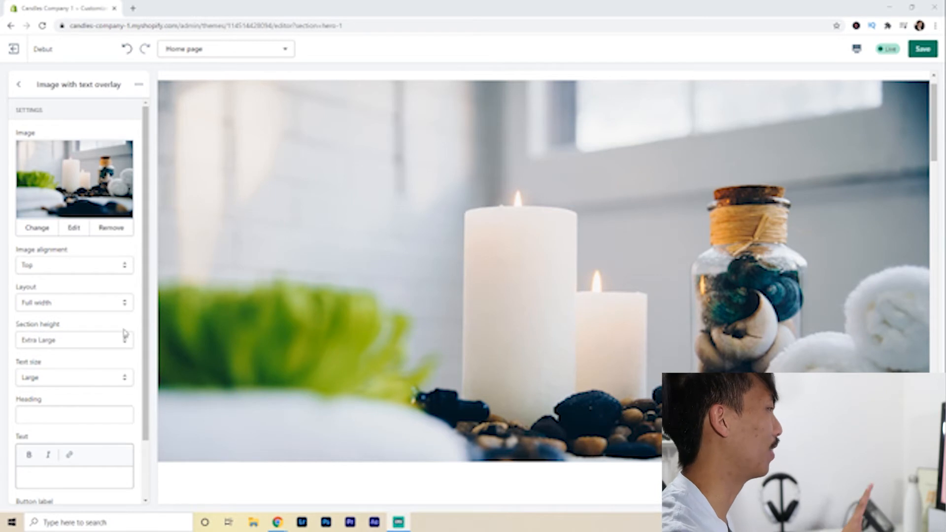
Enter "asdfasdfas" as the overlay section's heading and "asdfasdf" as its text.
left_click(44, 416)
type("asdfasdfas")
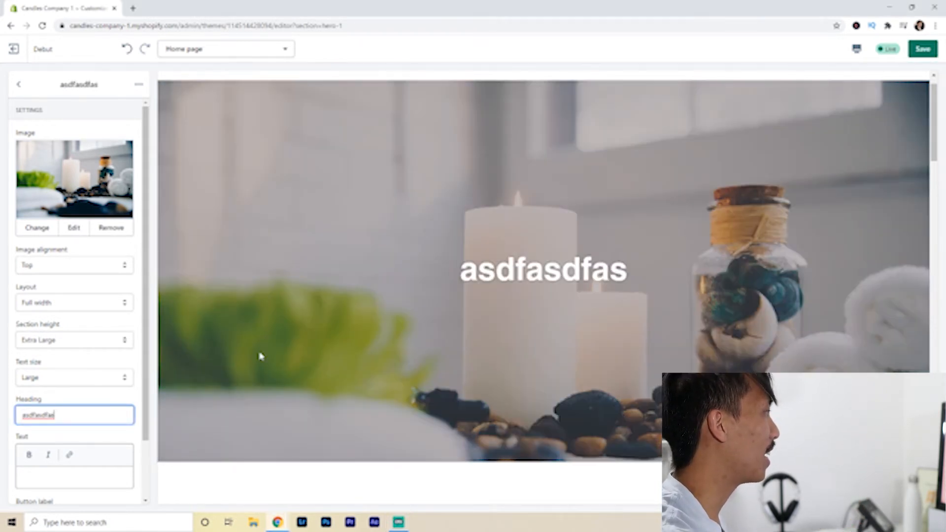
scroll(260, 356, "down", 2)
left_click(147, 440)
left_click(93, 476)
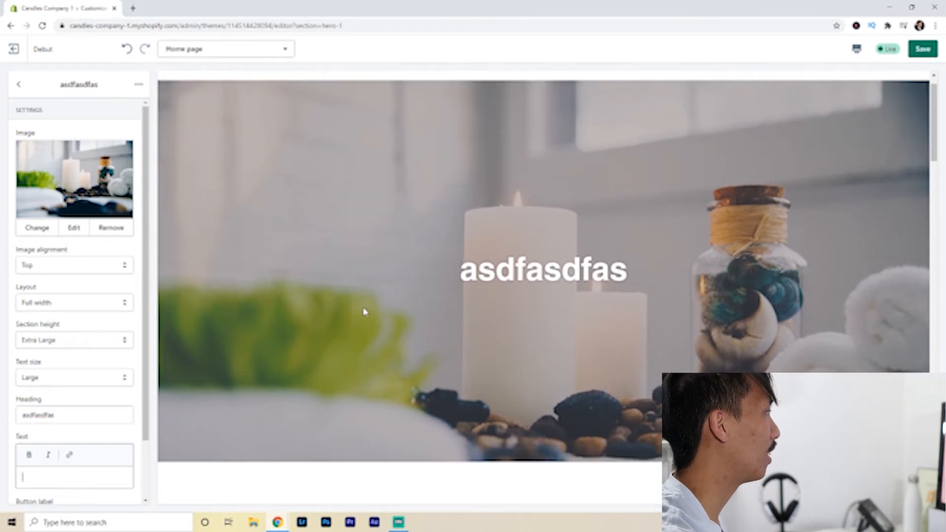
type("asdfasdf")
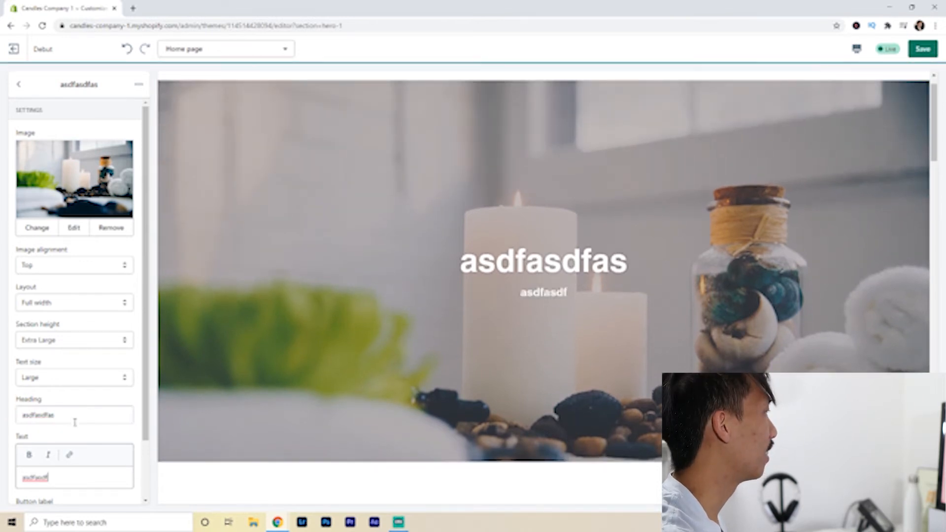
Clear the overlay section's placeholder heading and text, and check the banner in the home page preview.
left_click(59, 413)
key("ctrl+a")
key("BackSpace")
left_click(73, 477)
key("ctrl+a")
key("BackSpace")
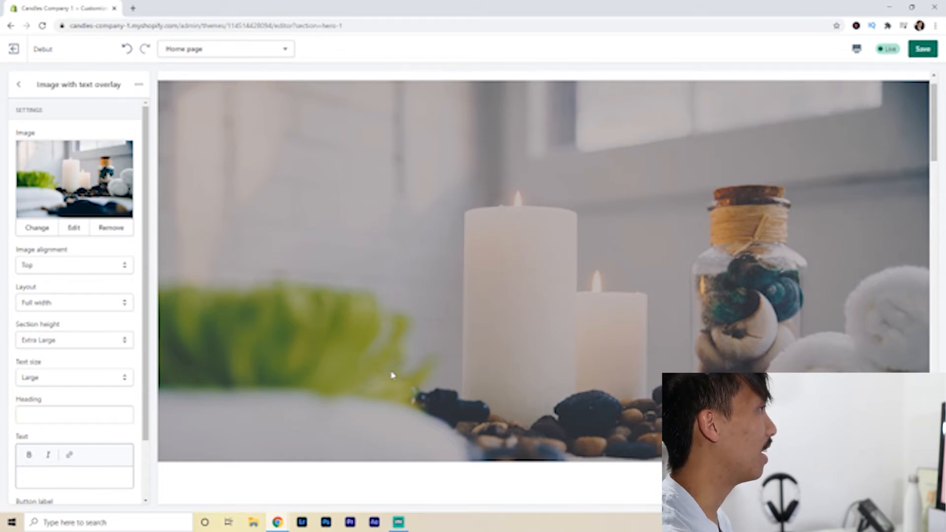
scroll(396, 361, "up", 1)
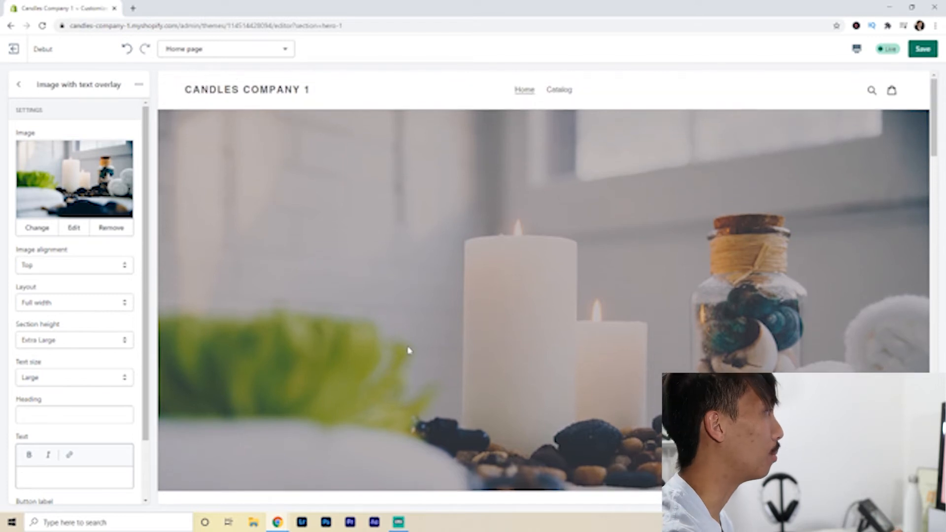
scroll(407, 353, "down", 2)
scroll(274, 349, "up", 2)
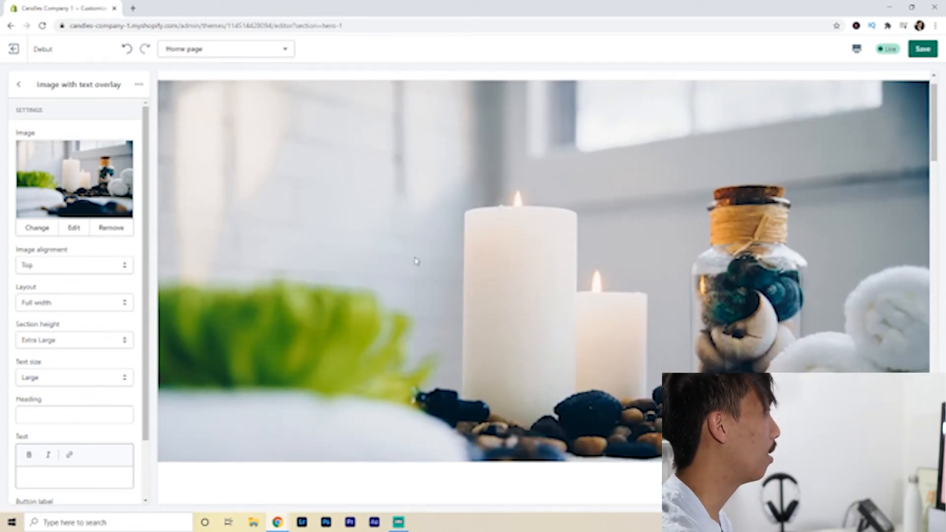
Set the overlay section's text to "COMING SOON NEW CANDLE COLLECTION".
scroll(49, 336, "down", 1)
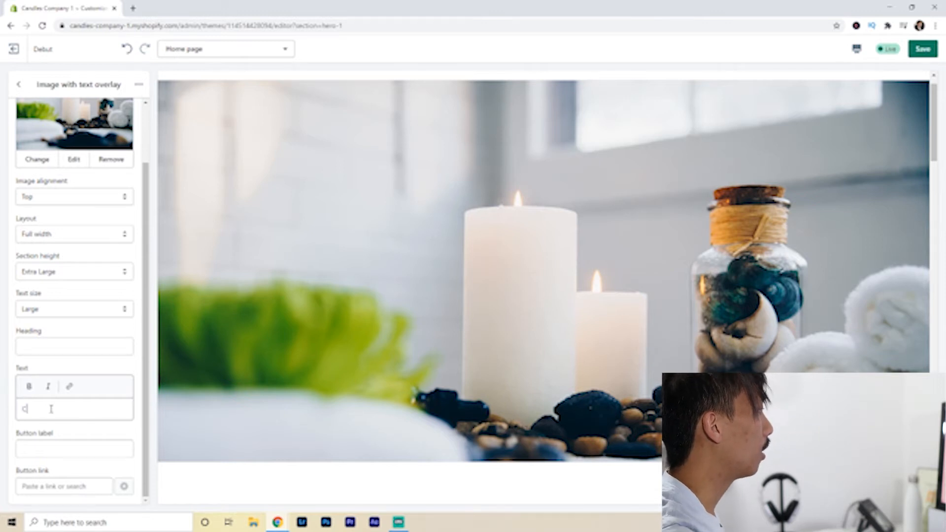
type("ING SOO")
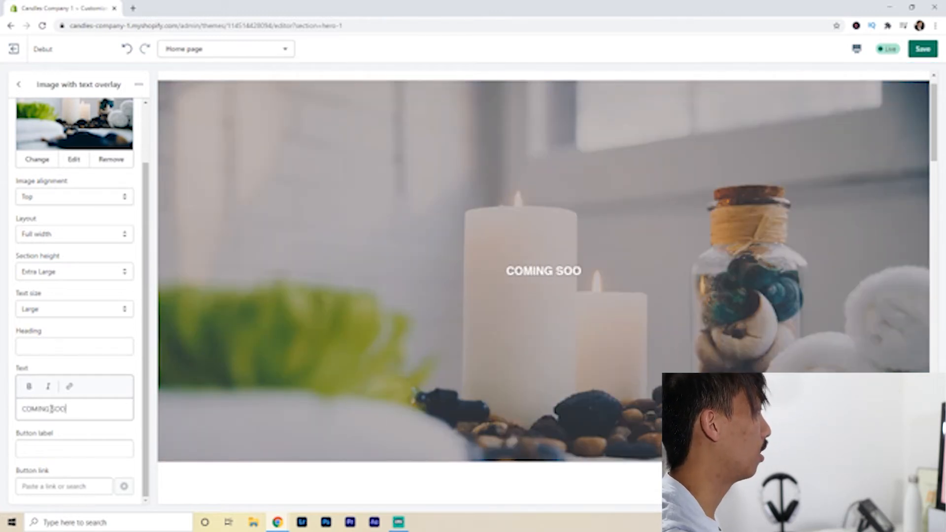
type("N NEW CANDLE")
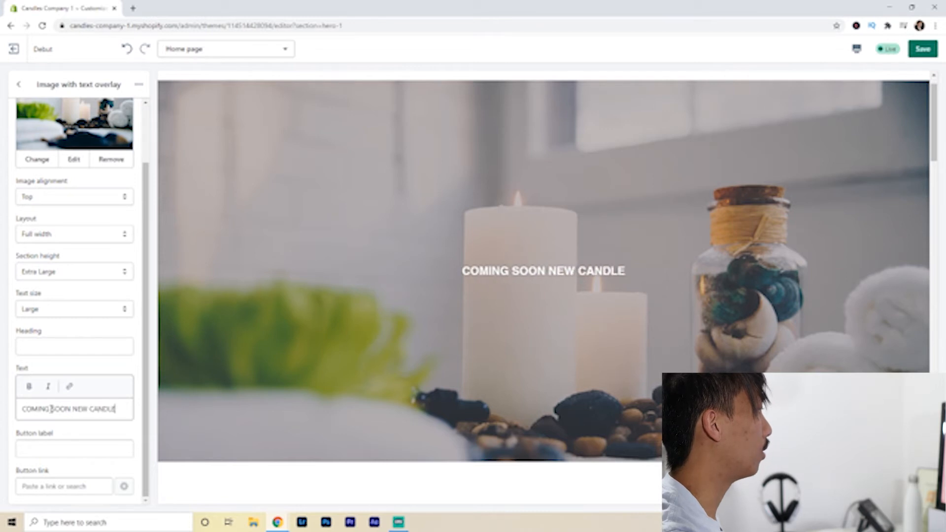
type(" COLLECTION")
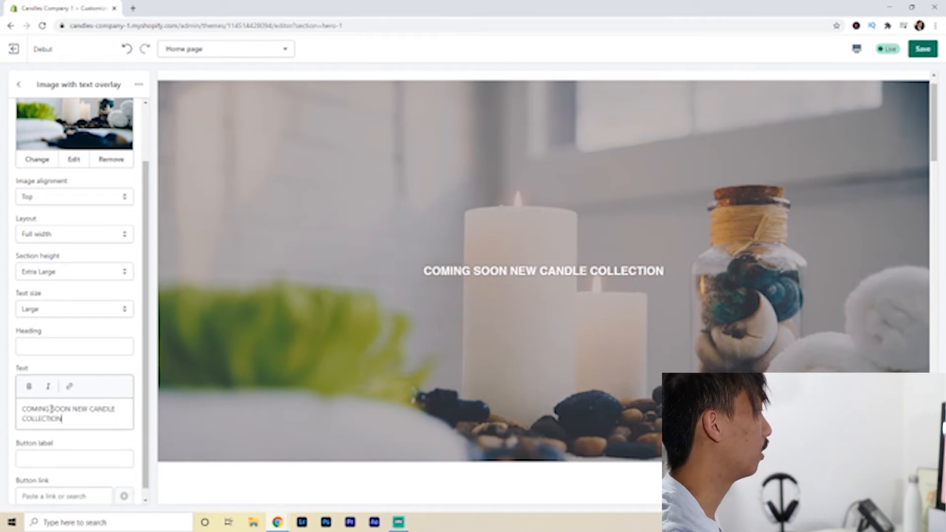
Add a "VIEW ALL" button to the overlay section and link it to All Products.
left_click(64, 462)
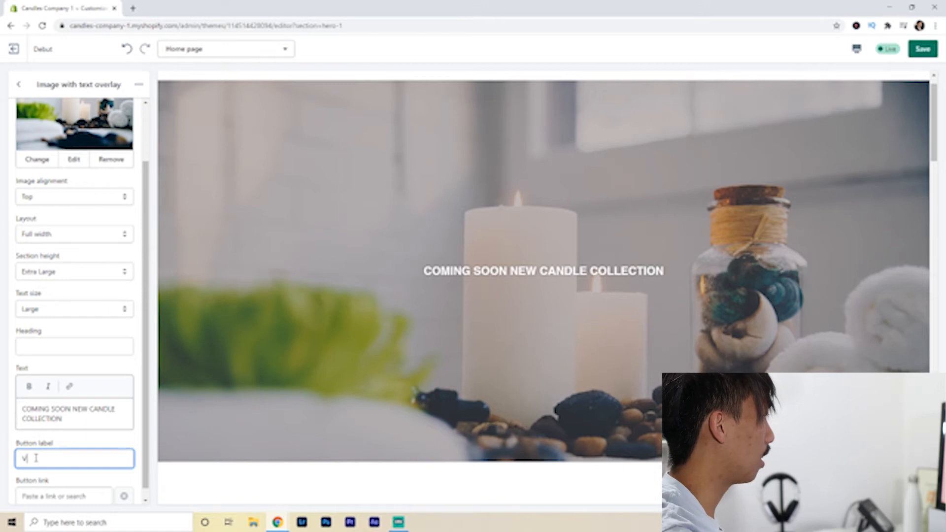
type("VIEW ALL")
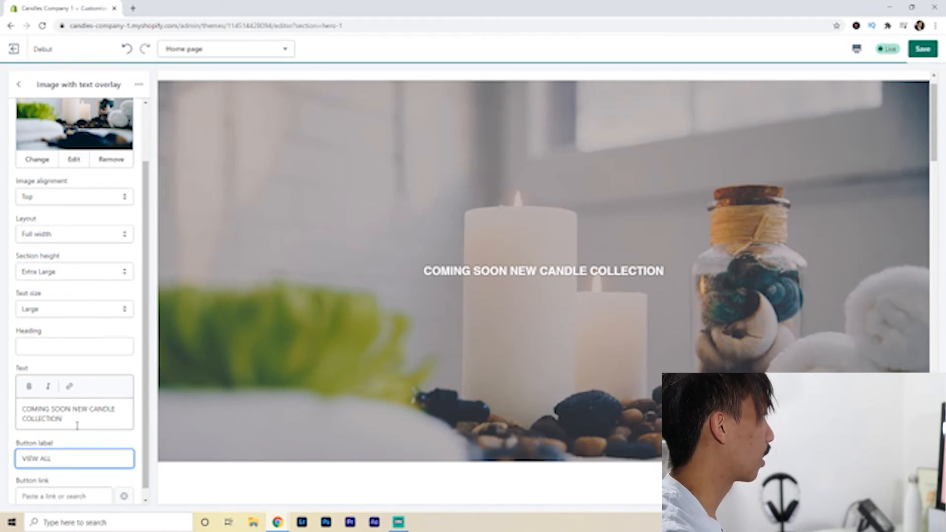
scroll(74, 459, "down", 1)
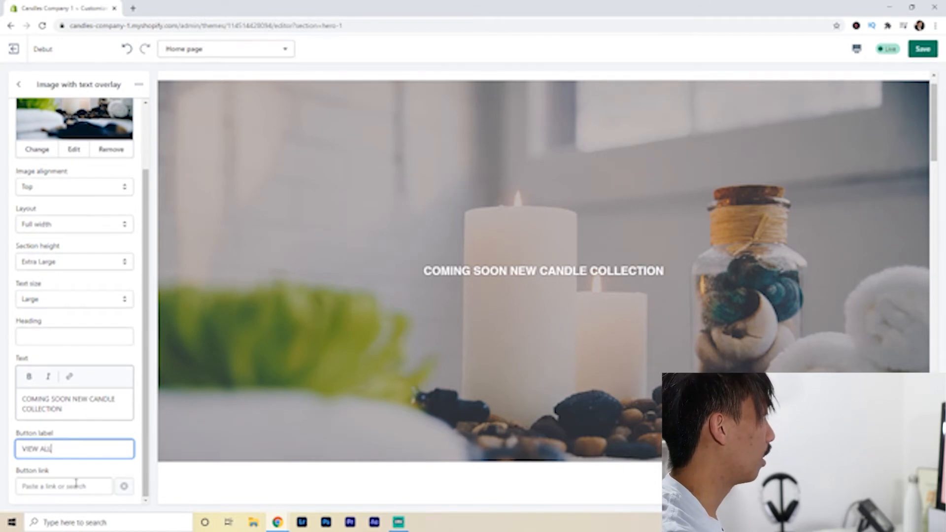
left_click(63, 486)
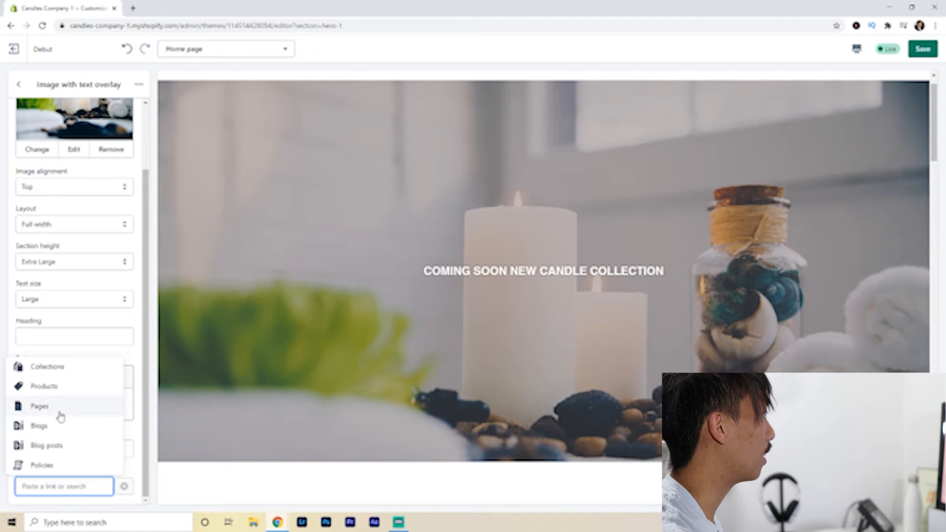
left_click(49, 387)
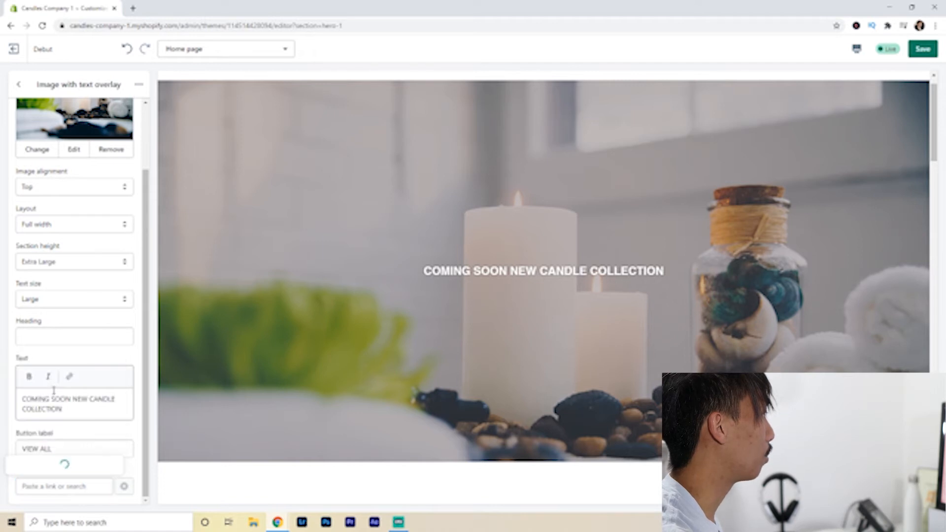
left_click(54, 465)
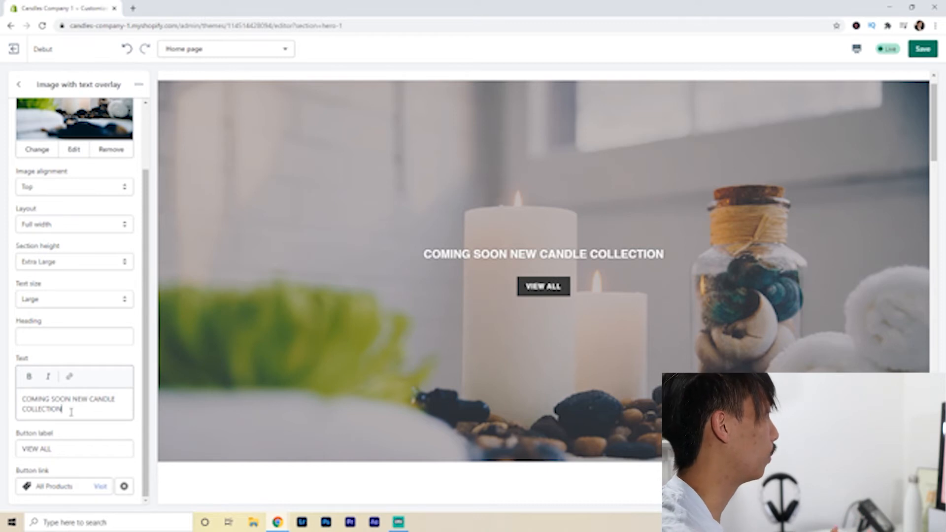
Remove the overlay section's text, button label and button link.
key("ctrl+a")
key("BackSpace")
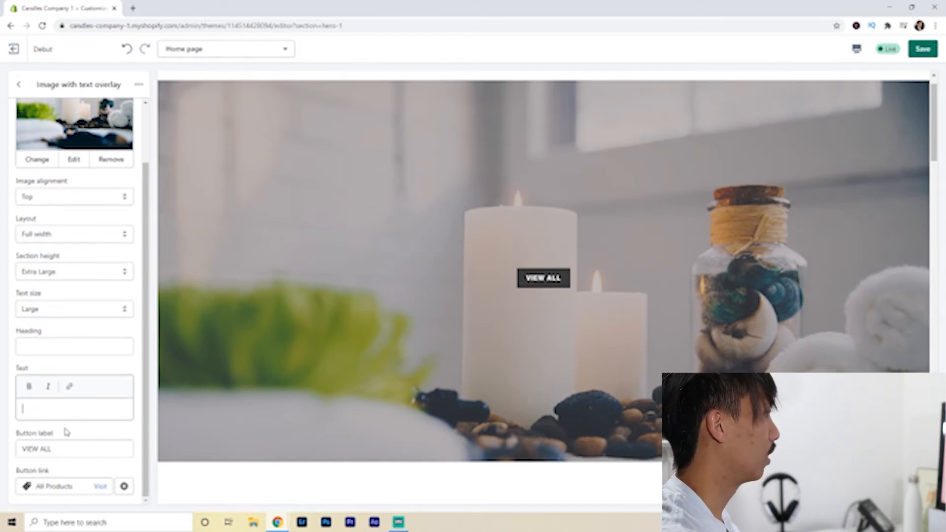
key("BackSpace")
left_click(124, 487)
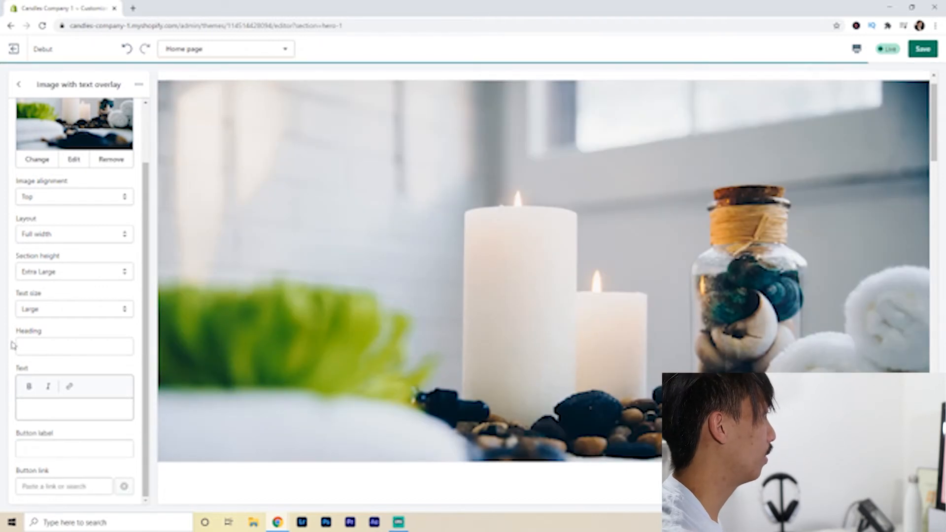
Set the overlay section's heading to "Coming Soon" and its text to "Check Out Our New Collection".
left_click(88, 348)
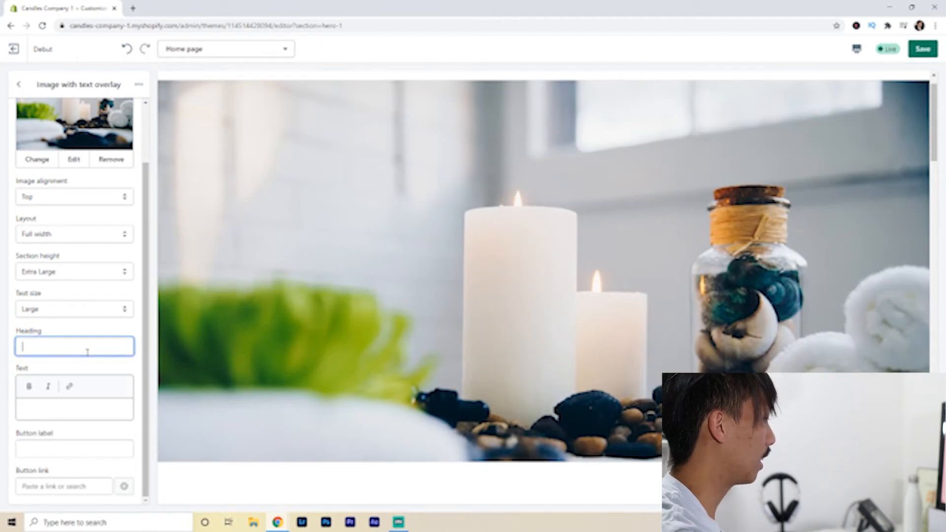
type("Coming Soon")
left_click(63, 411)
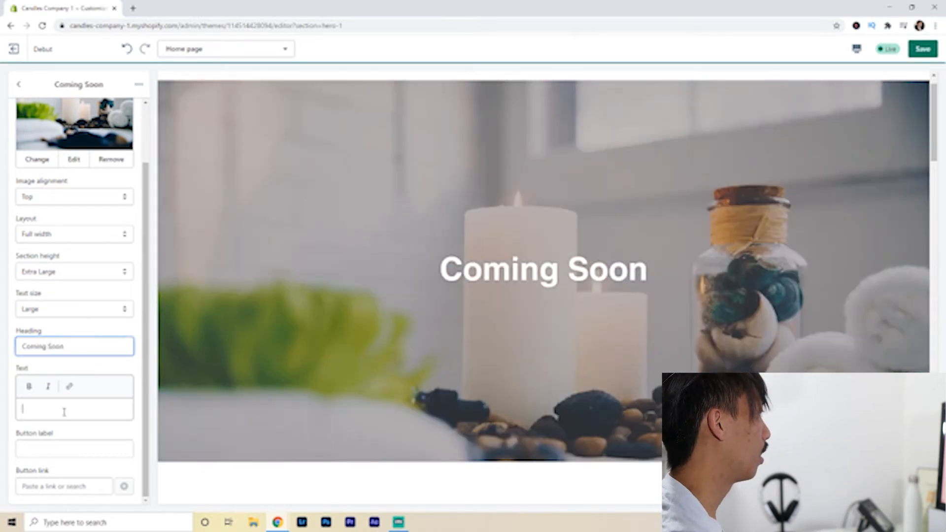
type("Check Out")
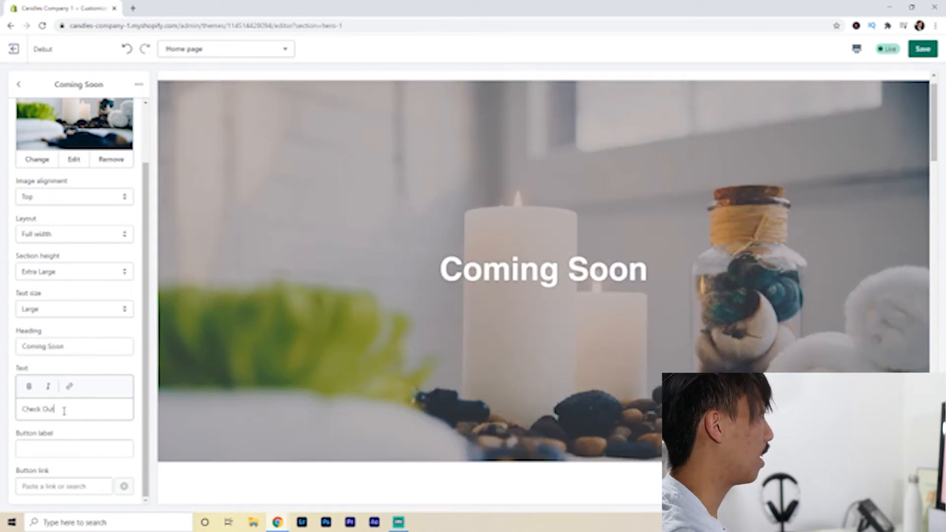
type(" Our Ne")
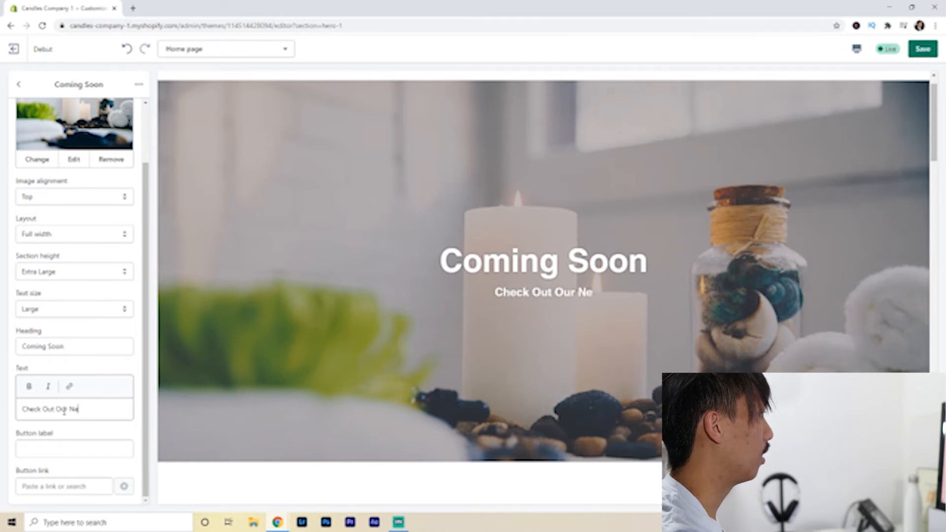
type("w Collection")
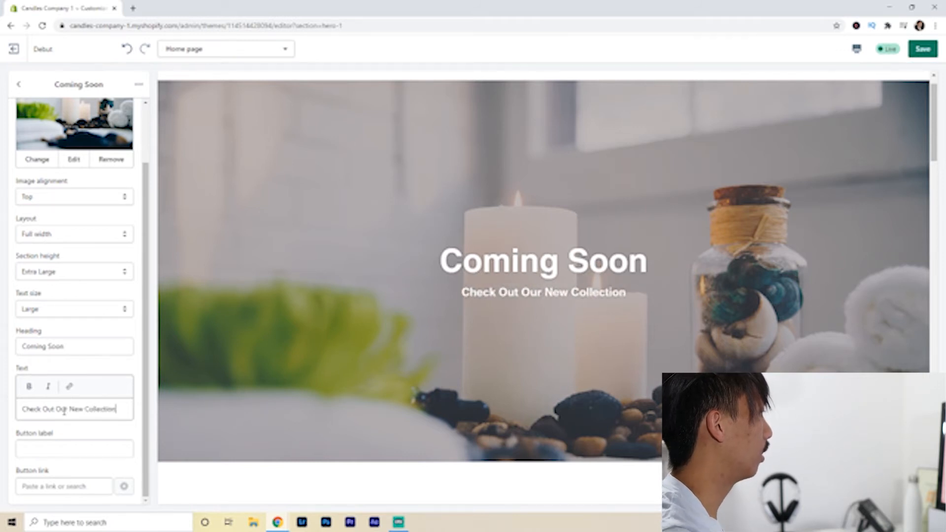
Add a "View Collection" button linked to All collections in the overlay section, and return to the section list.
left_click(60, 446)
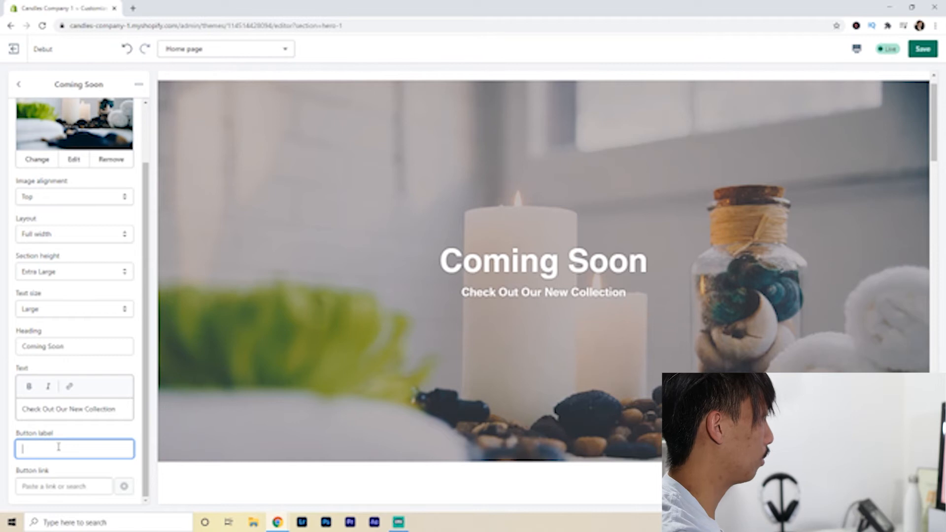
type("View Collection")
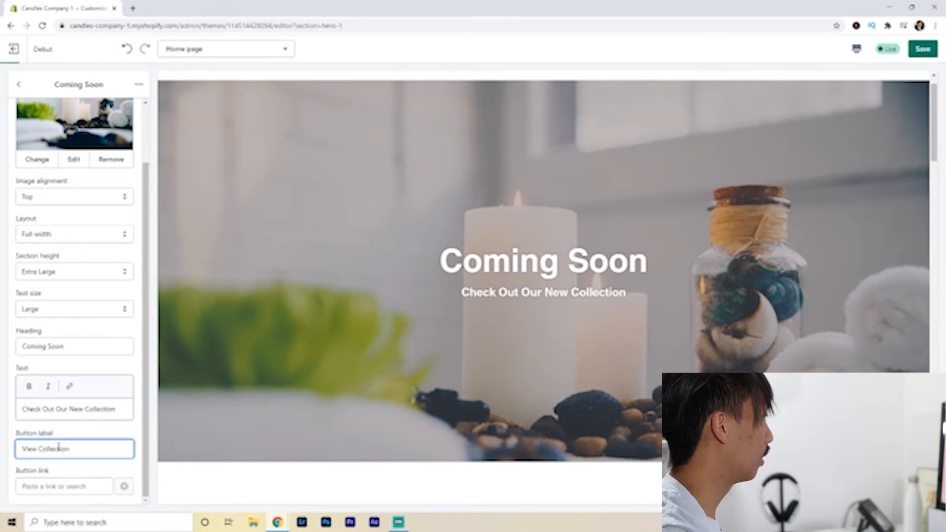
left_click(91, 486)
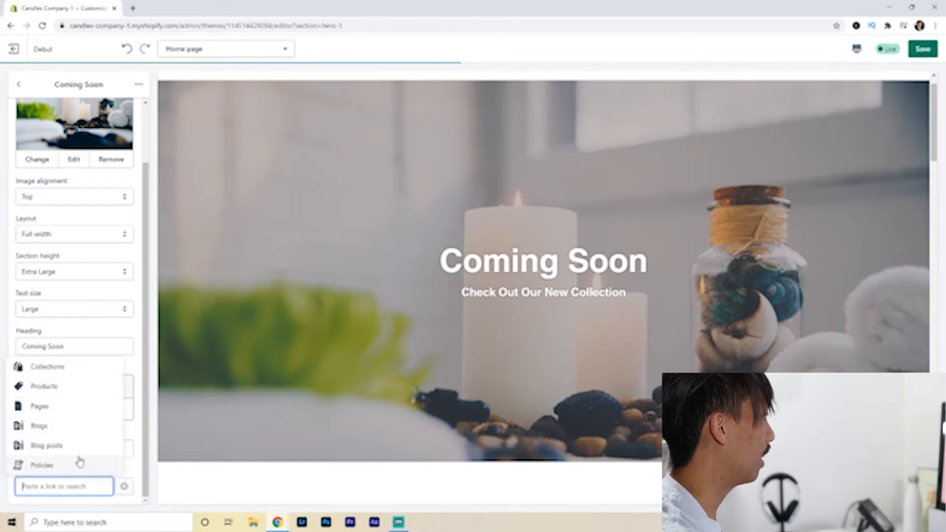
left_click(51, 366)
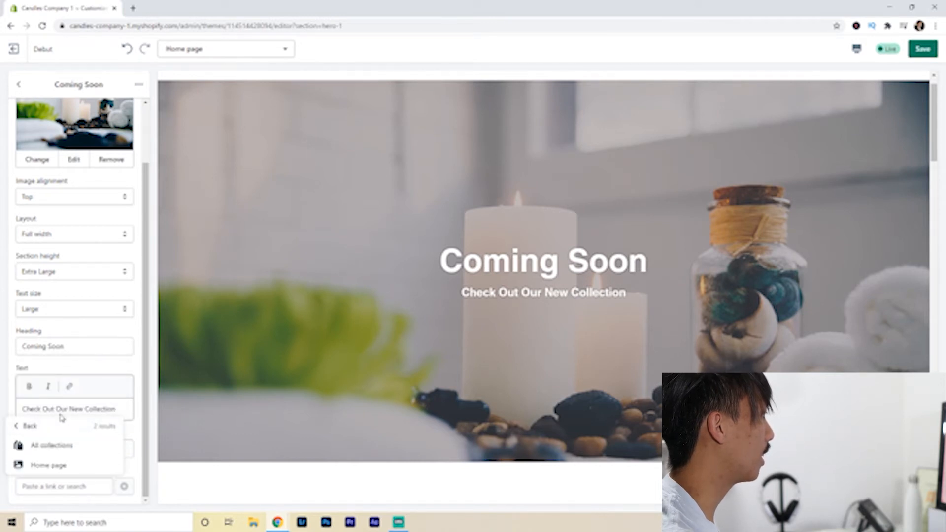
left_click(60, 445)
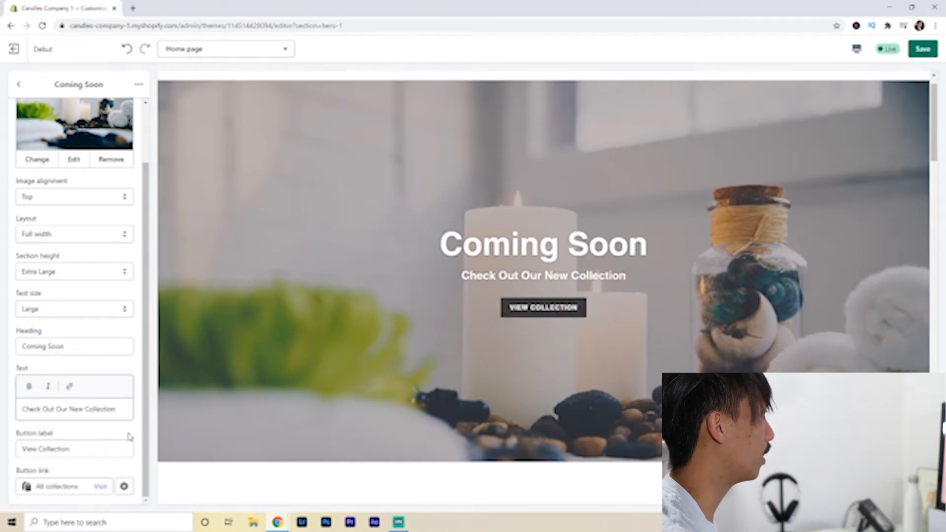
scroll(129, 436, "up", 3)
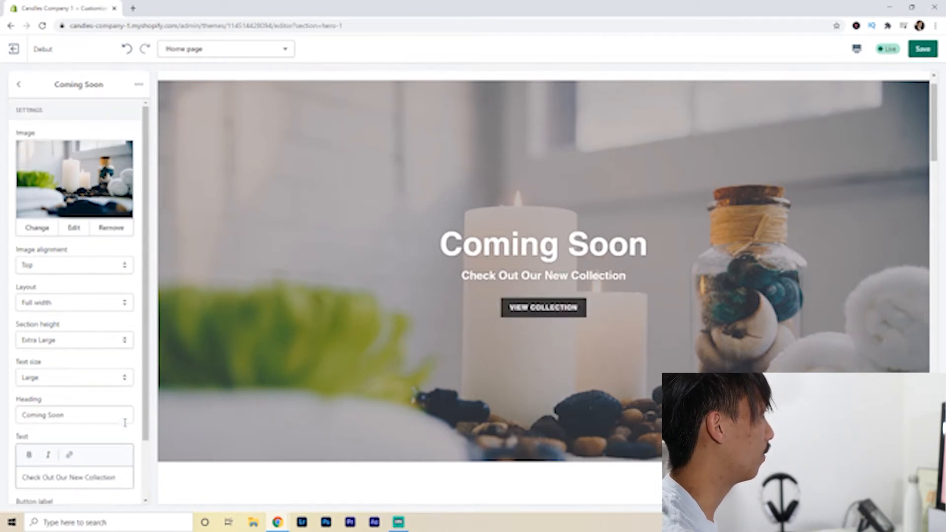
left_click(21, 85)
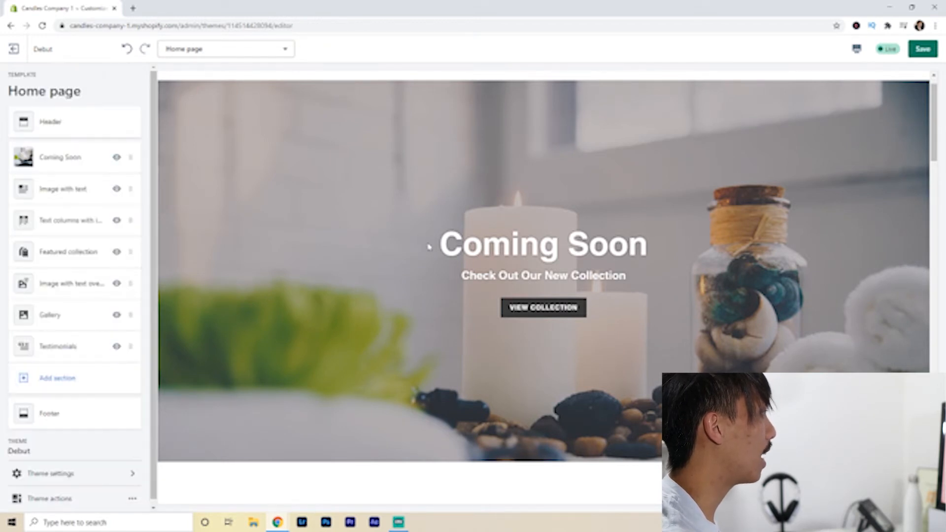
Open the settings of the Image with text section and review its placement below the banner in the preview.
scroll(423, 245, "down", 4)
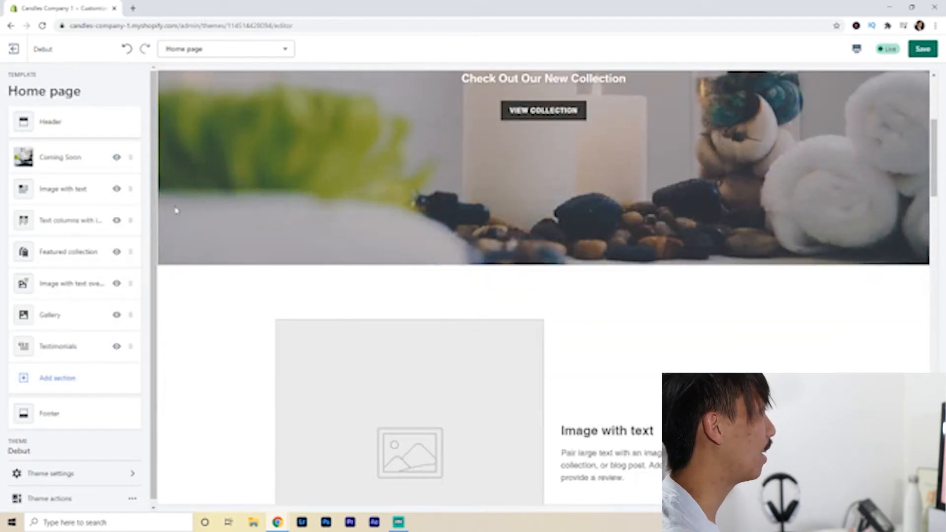
left_click(81, 190)
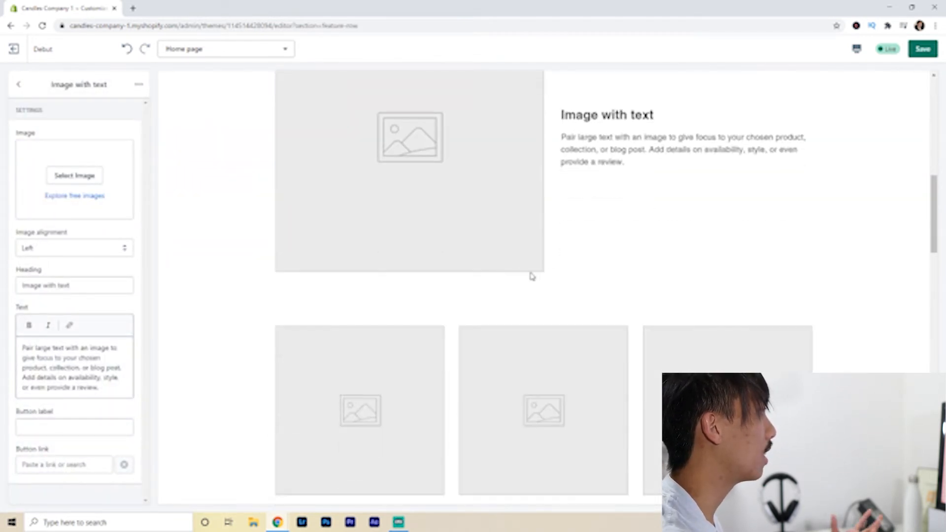
scroll(564, 273, "up", 2)
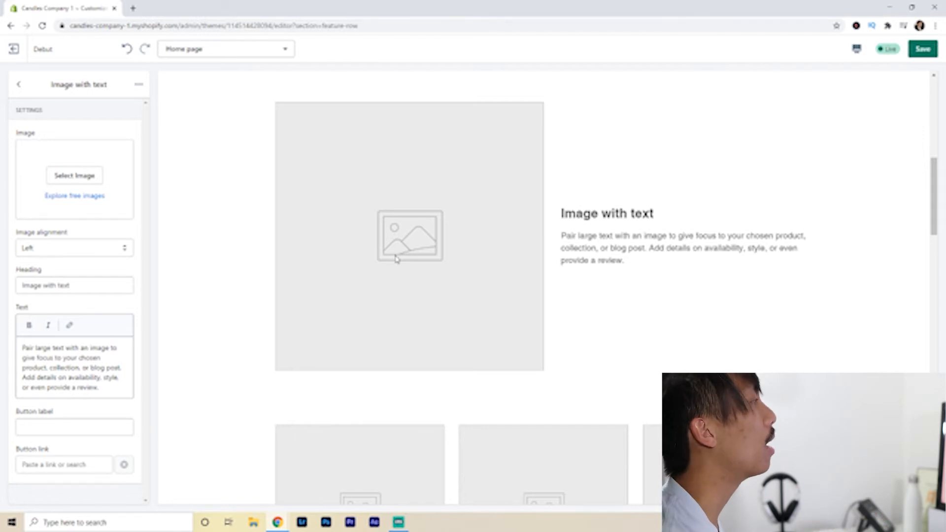
scroll(585, 297, "down", 1)
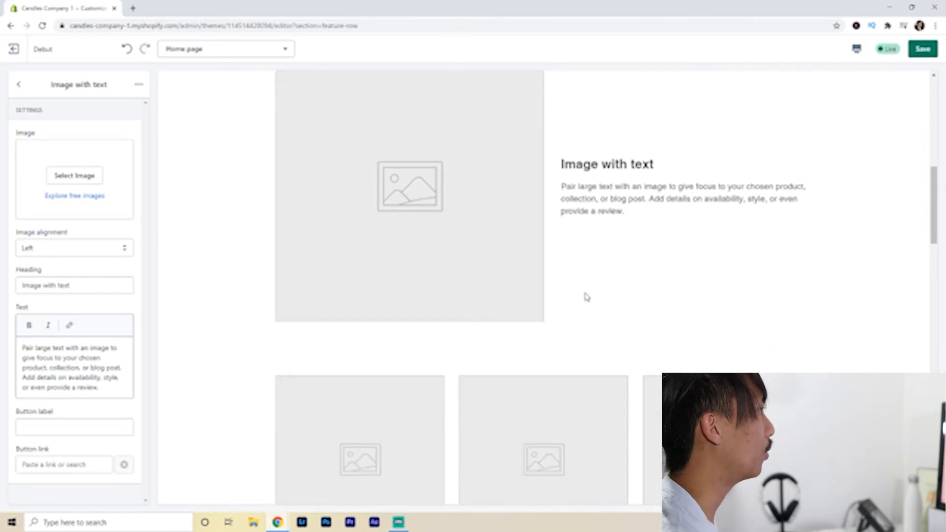
scroll(686, 351, "up", 6)
scroll(667, 347, "down", 1)
scroll(668, 348, "down", 5)
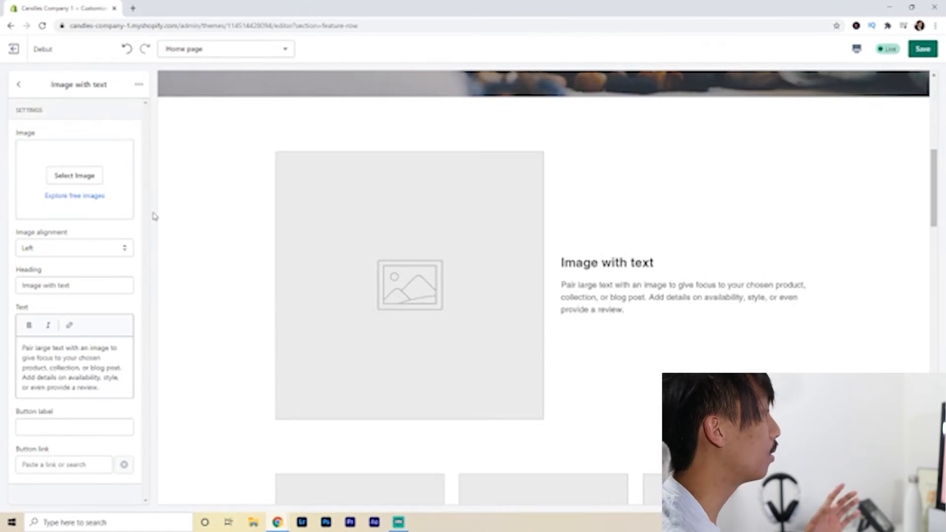
Search the free stock images for "Candles" to fill the Image with text section.
left_click(75, 197)
left_click(35, 137)
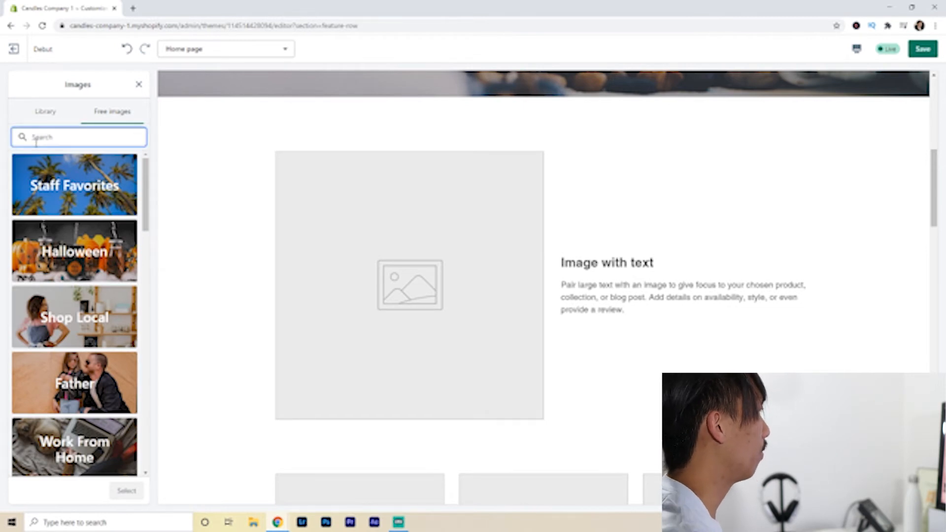
type("Ca")
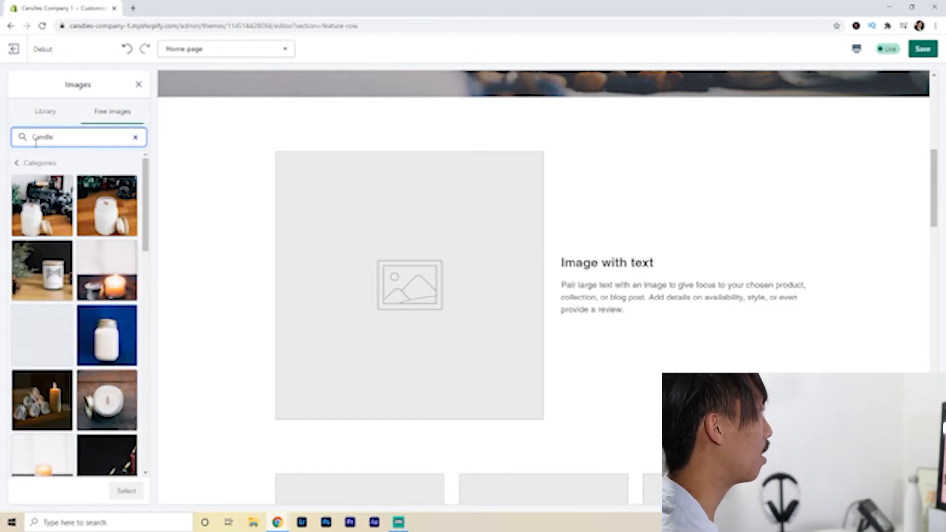
type("ndles")
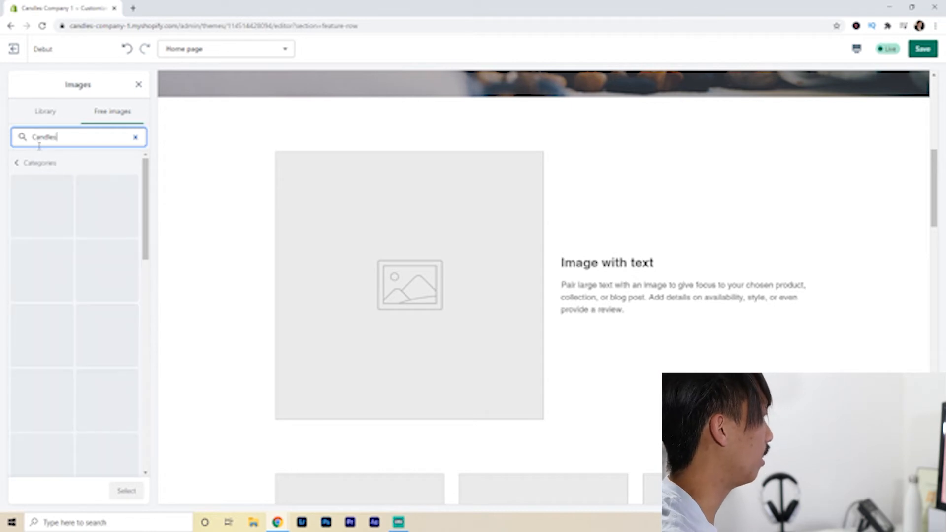
Choose the photo of white candles beside rolled towels and a pale brick wall as the Image with text section's image.
scroll(89, 306, "down", 3)
scroll(94, 303, "down", 5)
scroll(94, 303, "down", 3)
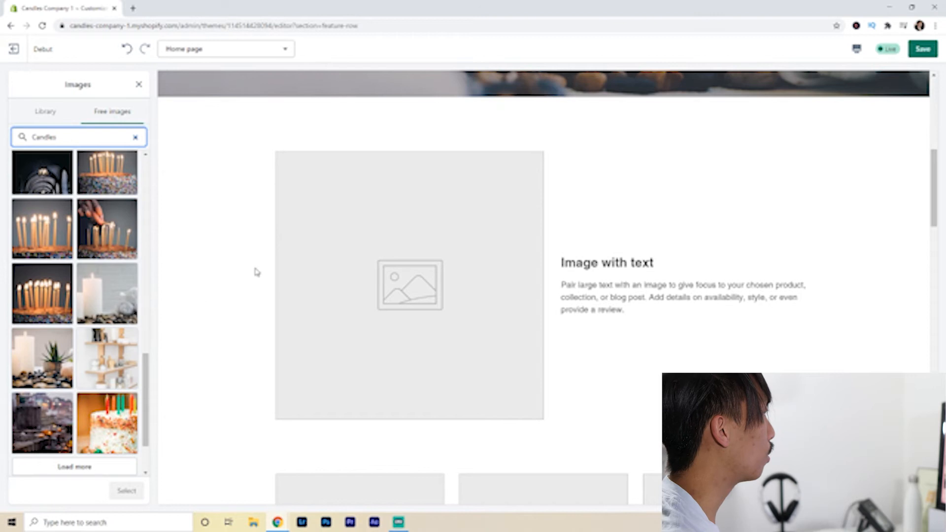
scroll(309, 340, "up", 8)
scroll(397, 358, "down", 6)
scroll(289, 326, "up", 6)
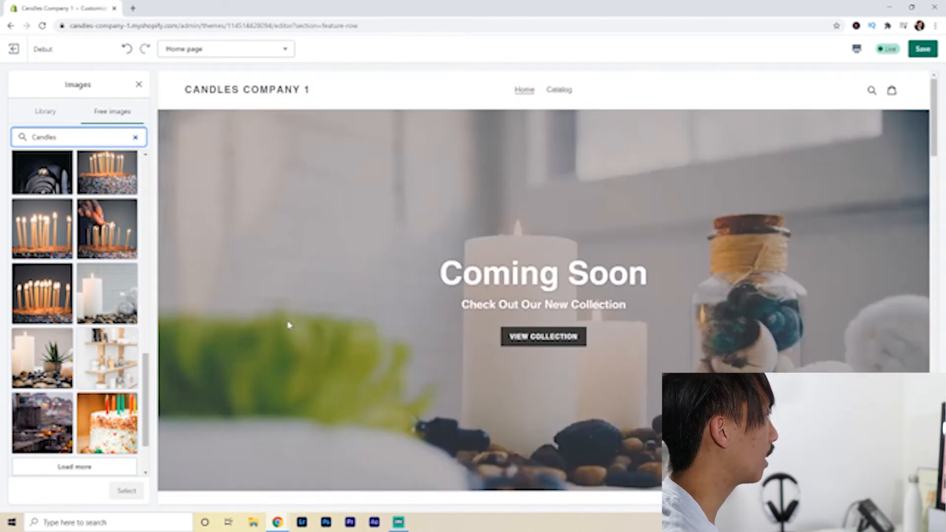
scroll(350, 302, "down", 10)
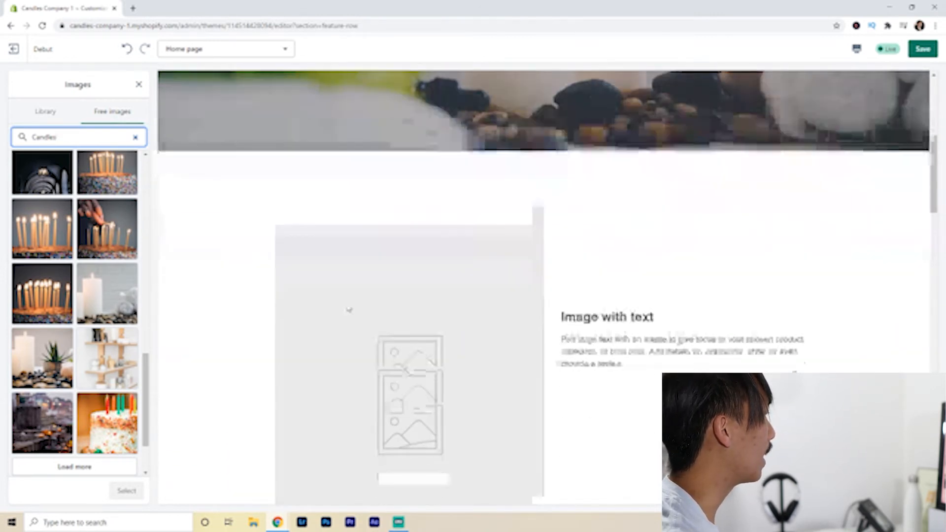
left_click(121, 303)
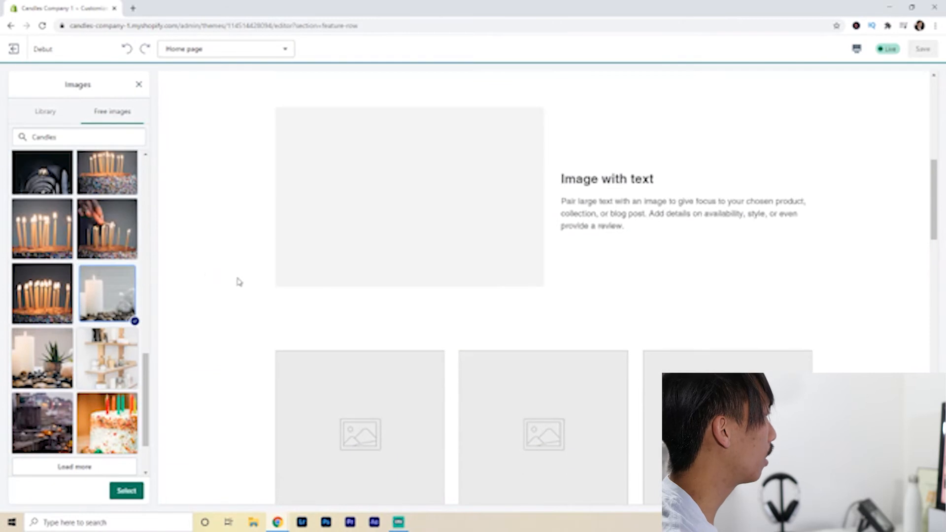
left_click(127, 491)
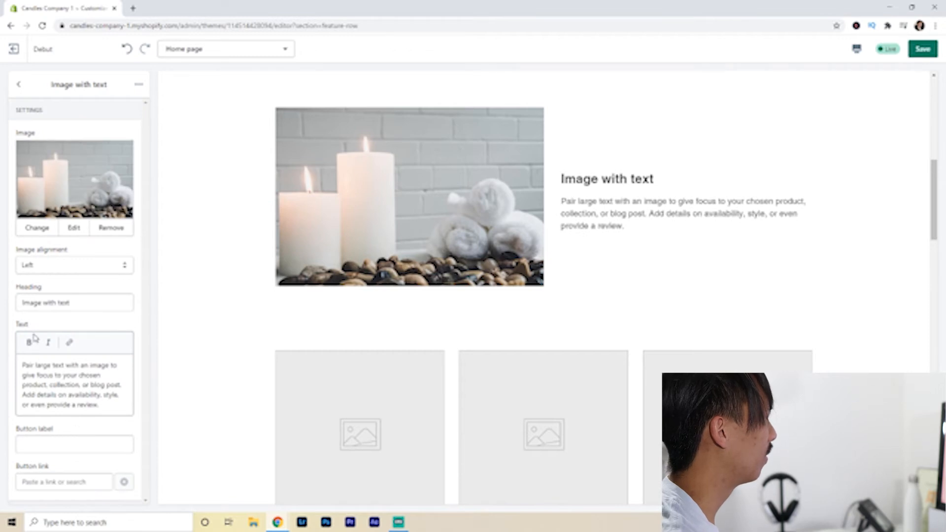
Replace the Image with text section's heading with "About Us".
triple_click(43, 302)
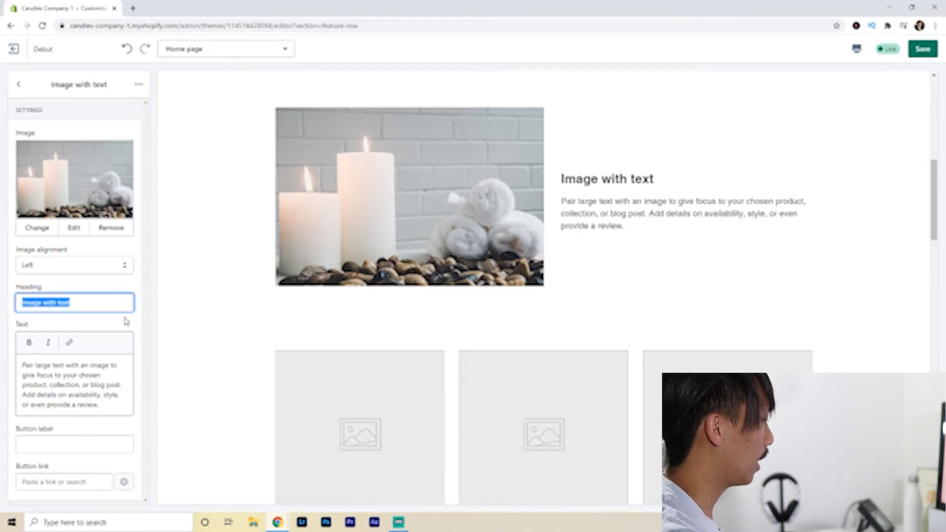
type("About Us")
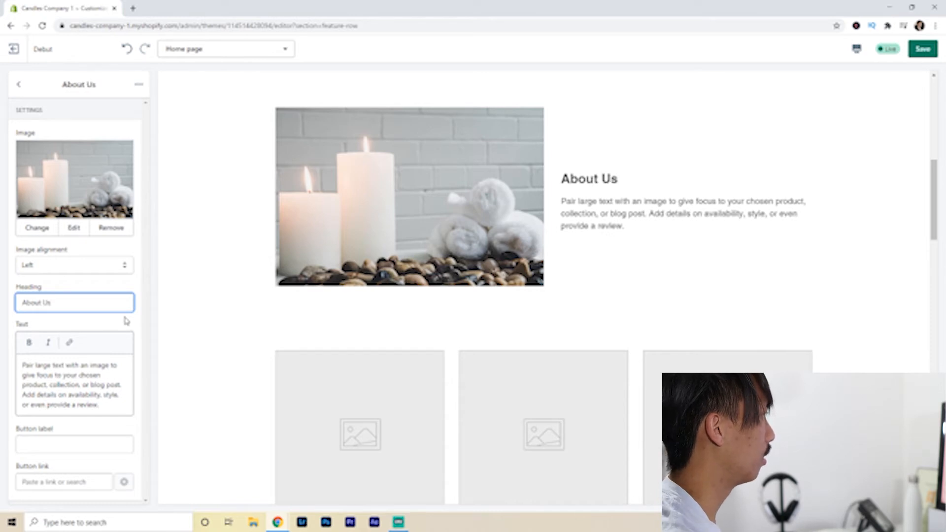
scroll(532, 299, "up", 2)
left_click_drag(633, 329, 611, 312)
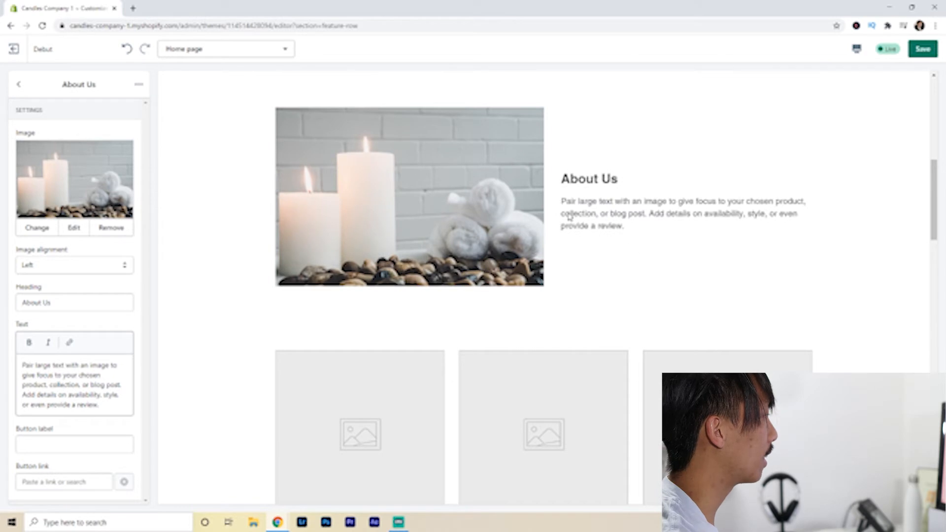
Review the banner and About Us section in the preview, and enter "View About" as the About Us button label.
left_click(58, 446)
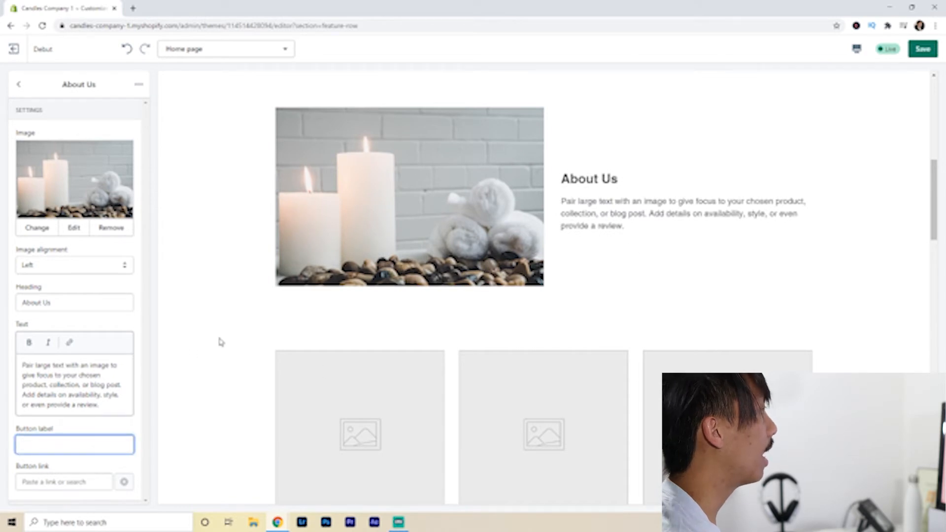
scroll(238, 336, "down", 2)
scroll(239, 335, "up", 6)
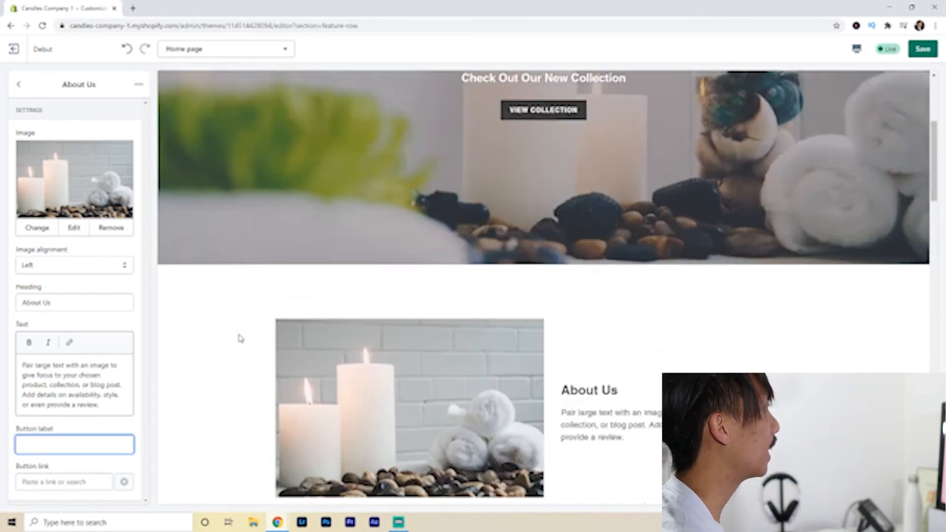
scroll(240, 338, "up", 2)
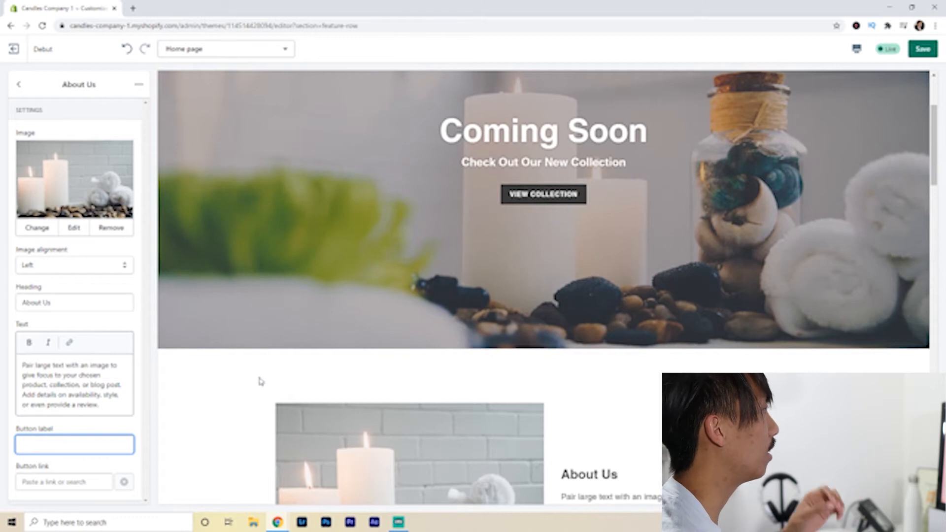
scroll(257, 381, "down", 3)
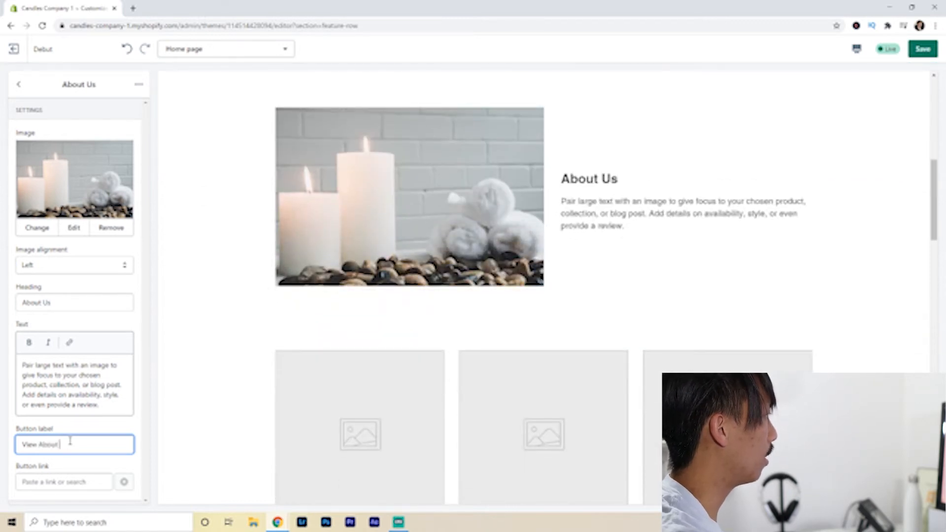
Check the available page links, and link the About Us section's button to All Products under the product links.
left_click(69, 482)
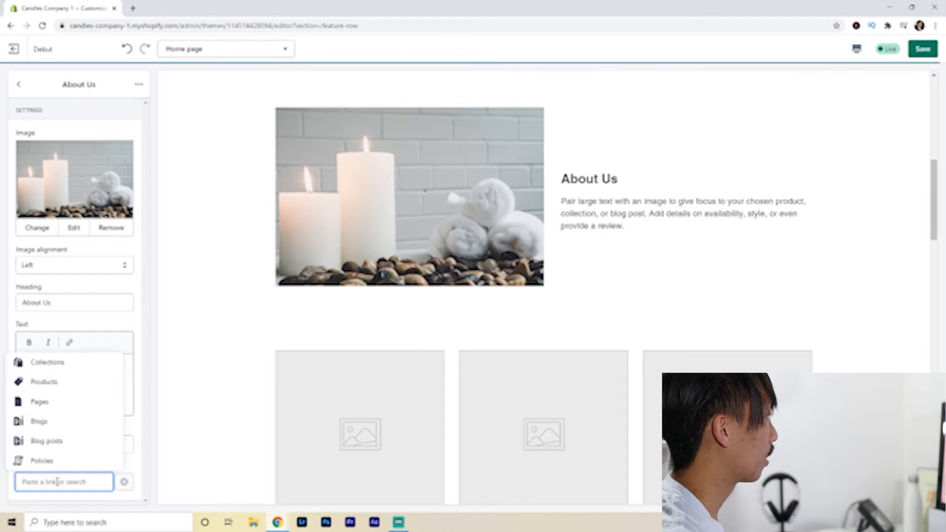
left_click(48, 401)
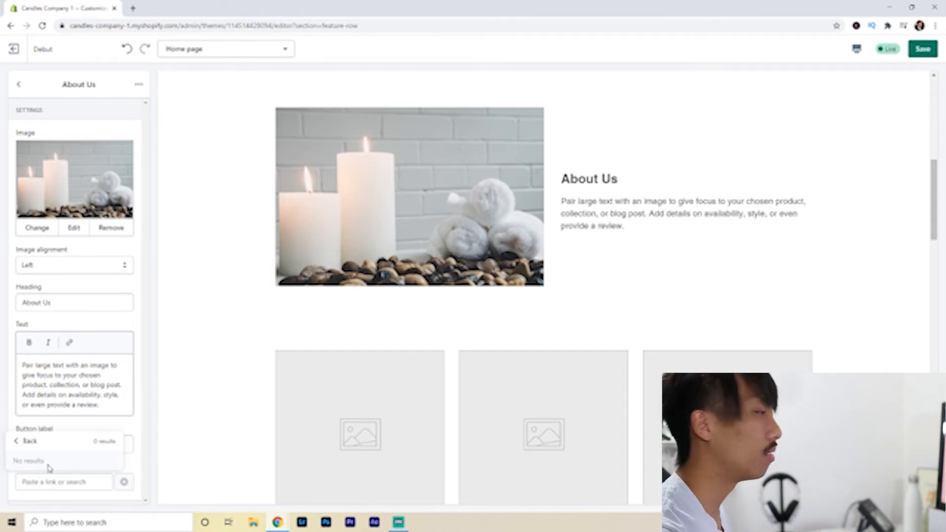
left_click(30, 440)
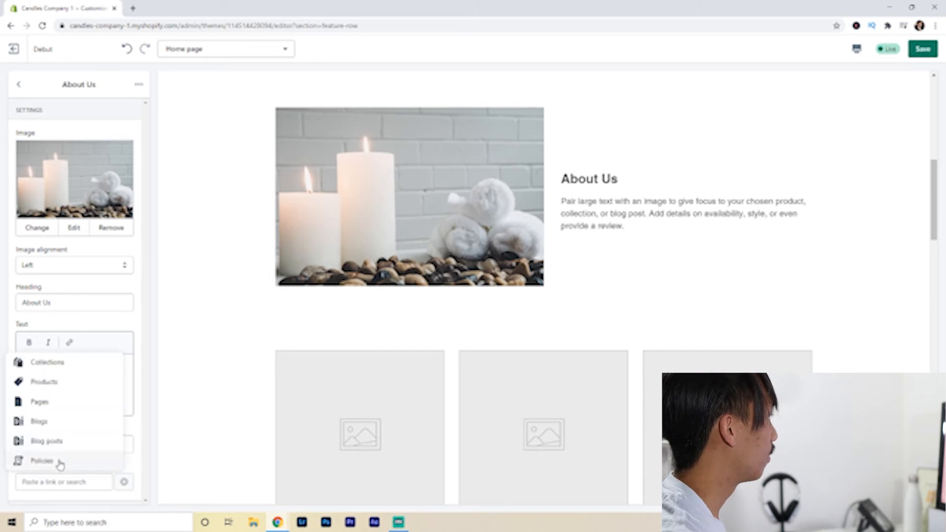
left_click(56, 382)
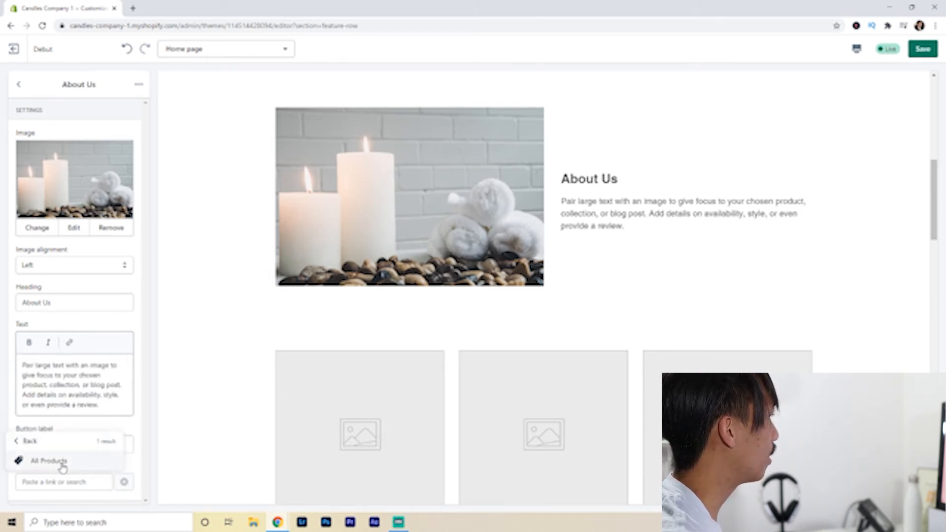
left_click(63, 459)
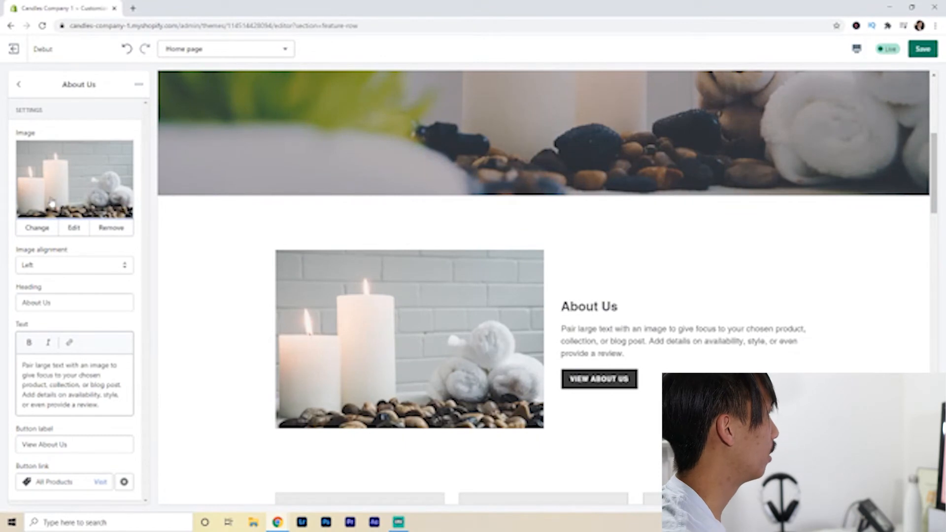
left_click(19, 84)
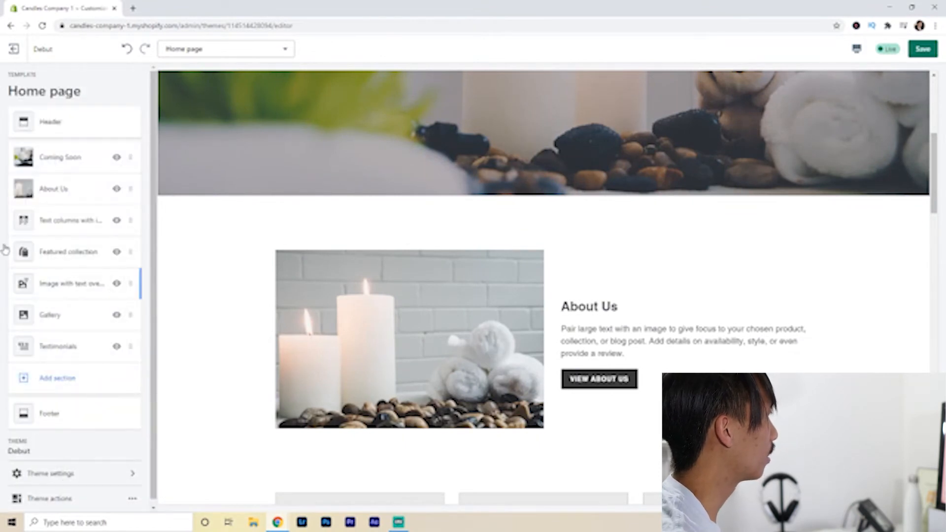
Clear the placeholder body text and heading from the first column of the Text columns with images section.
scroll(192, 270, "down", 8)
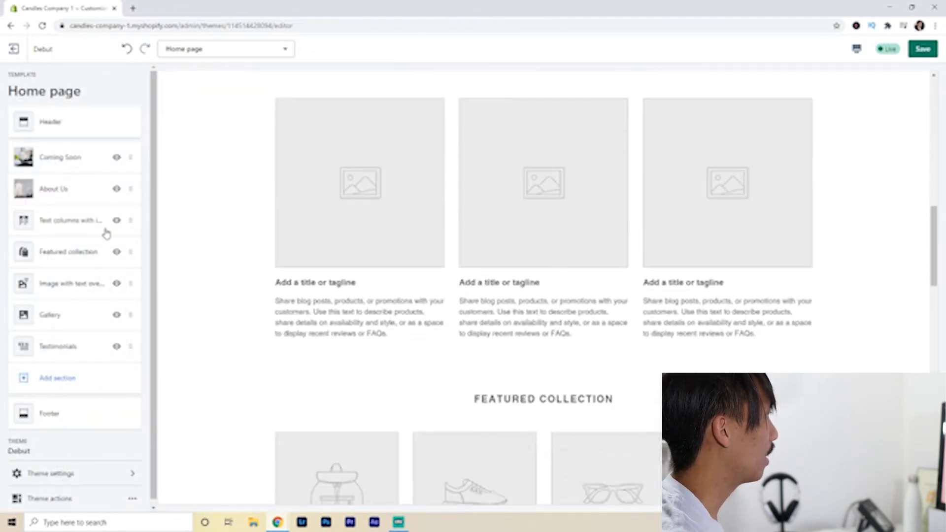
left_click(55, 220)
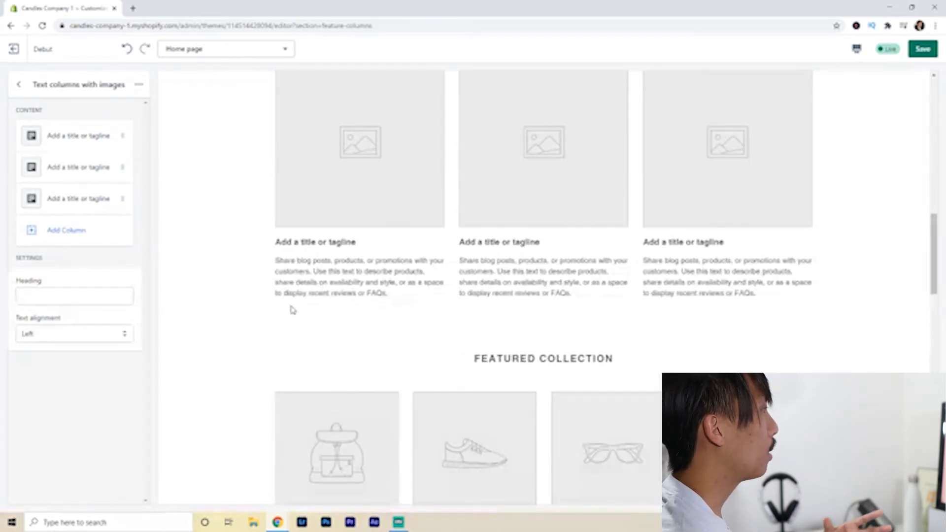
scroll(293, 308, "up", 2)
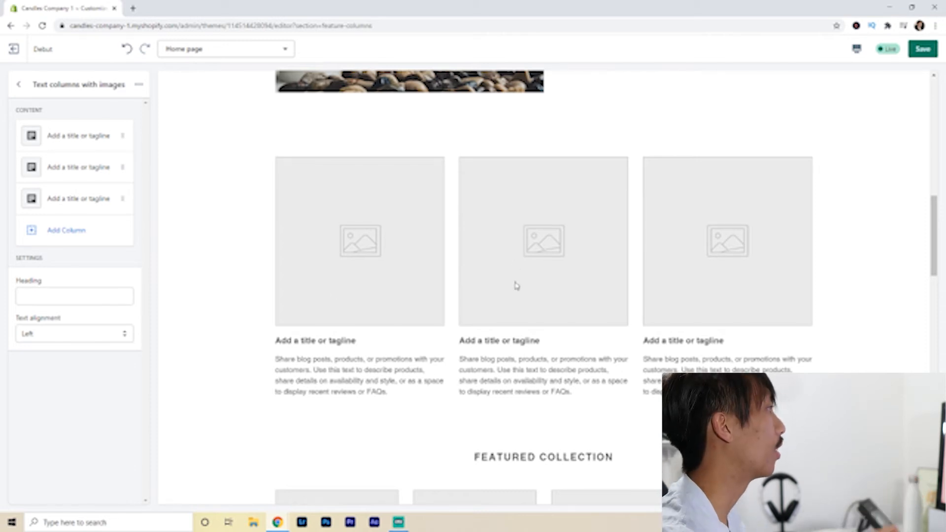
scroll(213, 251, "down", 1)
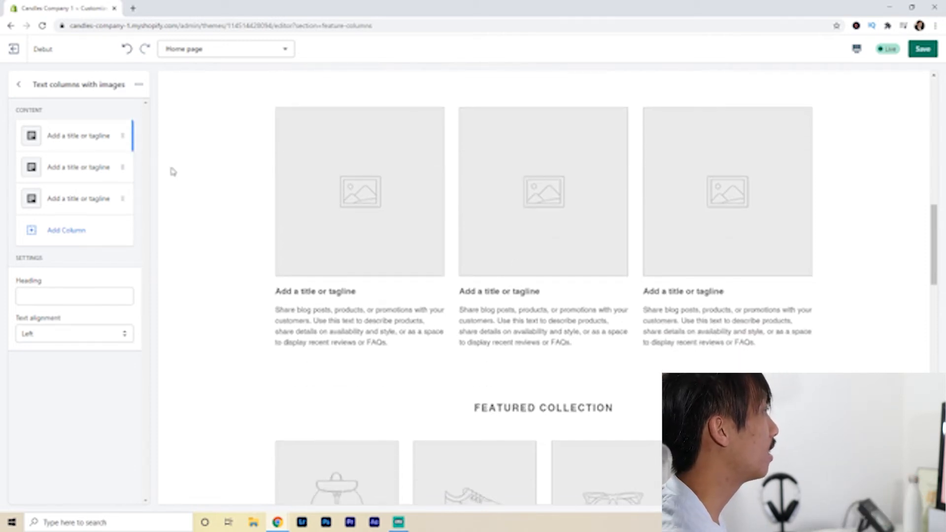
left_click(78, 138)
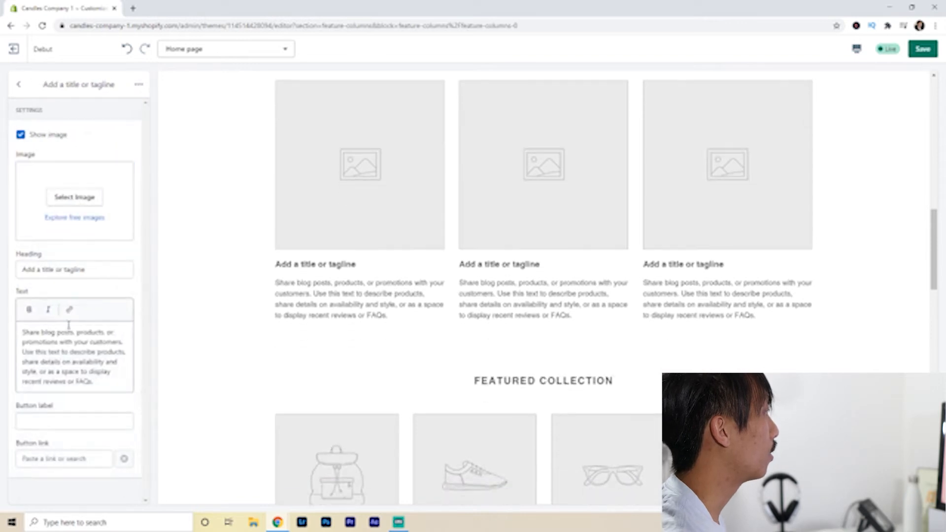
triple_click(44, 364)
key("BackSpace")
triple_click(47, 269)
key("BackSpace")
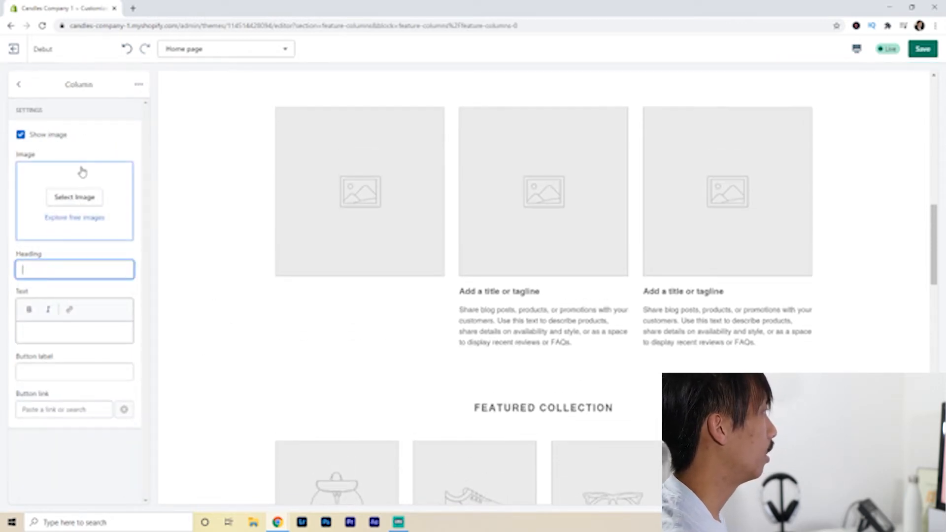
Search the free stock images for "shipping" and use the framed Free Shipping letter board photo as the first column's image.
left_click(87, 218)
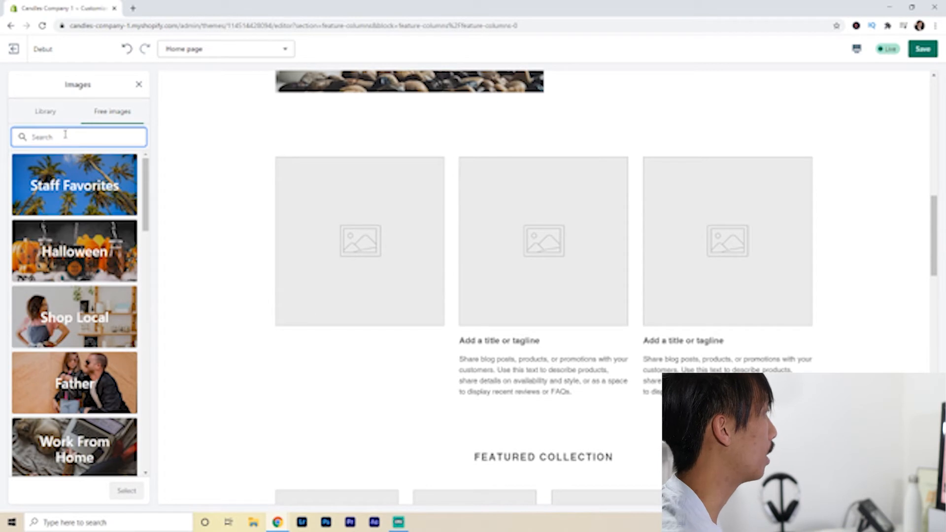
type("shipping")
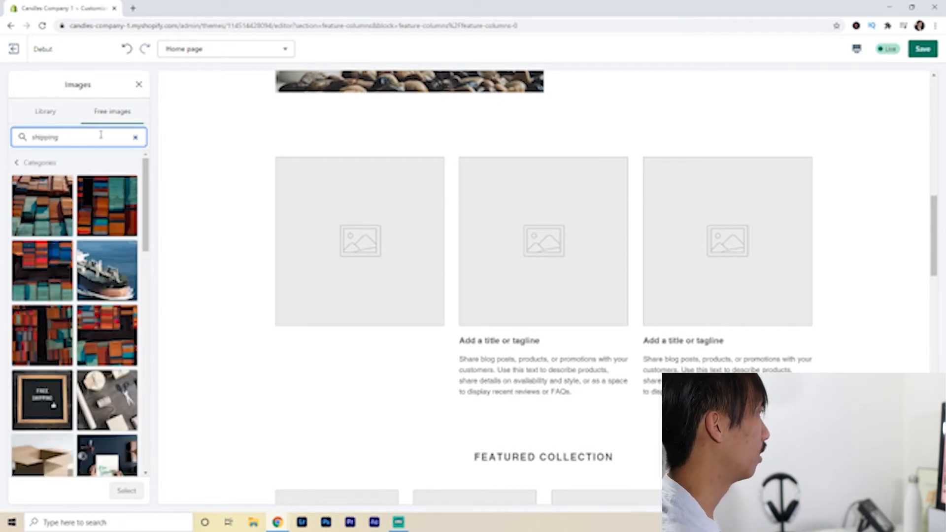
left_click(42, 400)
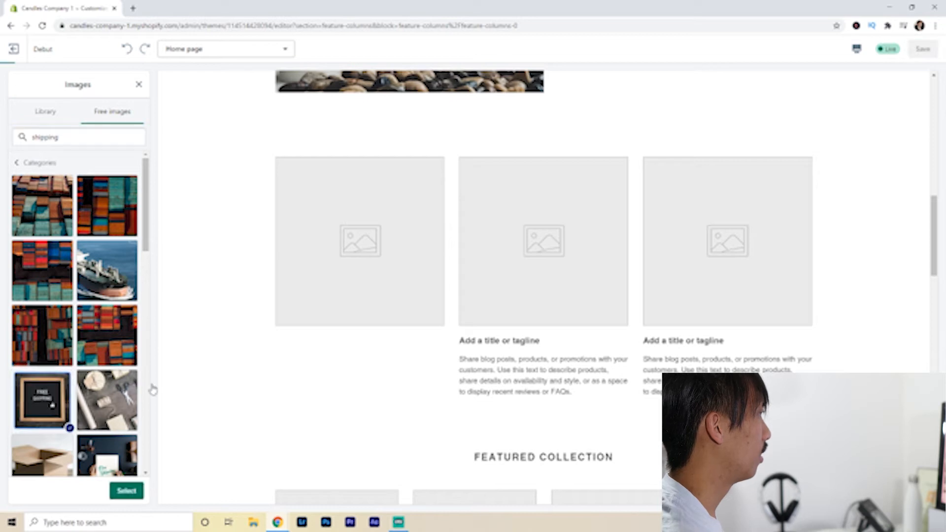
scroll(184, 196, "up", 3)
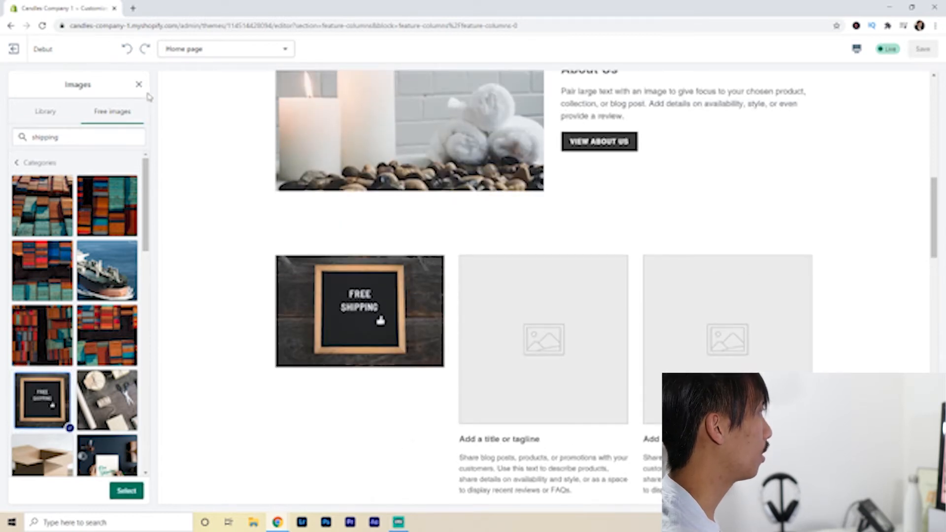
left_click(126, 490)
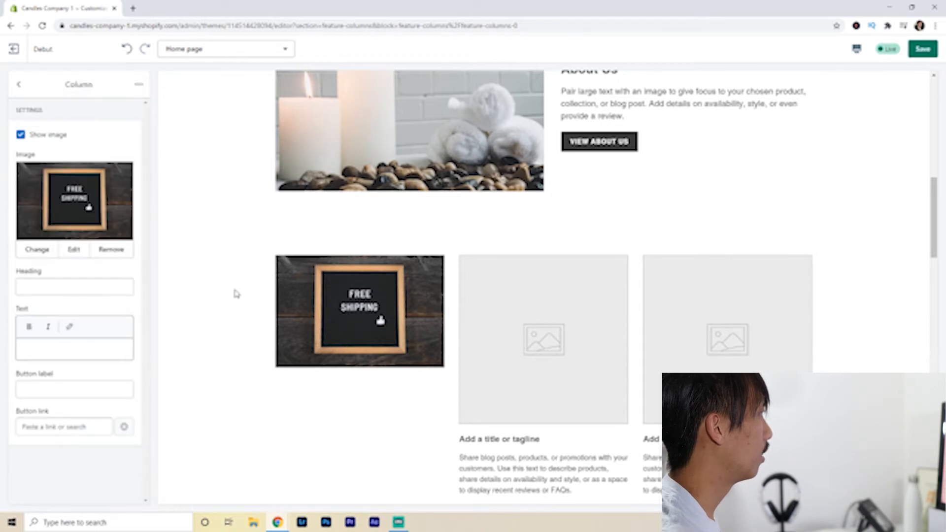
scroll(293, 313, "up", 2)
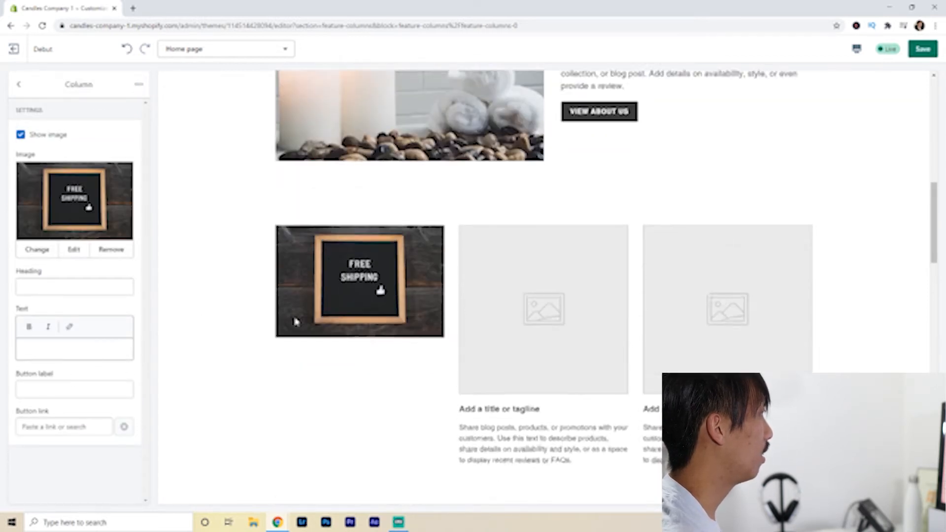
left_click(19, 84)
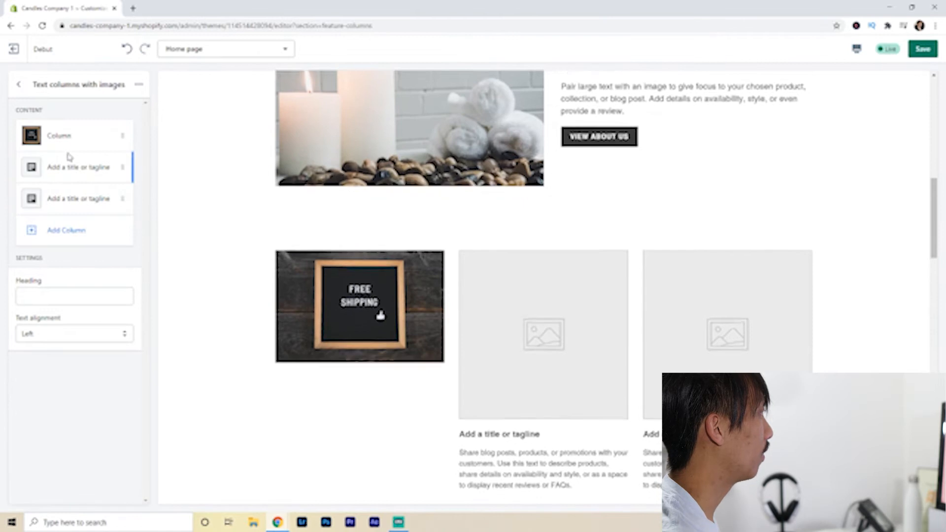
Clear the placeholder body text and heading from the second column of the Text columns with images section.
left_click(67, 165)
triple_click(57, 361)
key("BackSpace")
triple_click(51, 269)
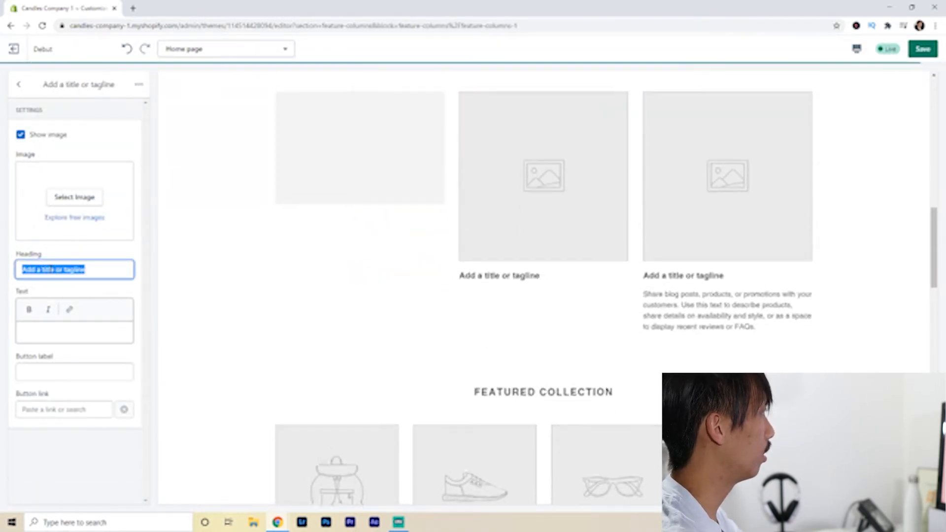
key("BackSpace")
Search the free stock images for "contact" and use the photo of a phone showing Contact Us as the second column's image.
left_click(69, 218)
left_click(69, 134)
type("contact")
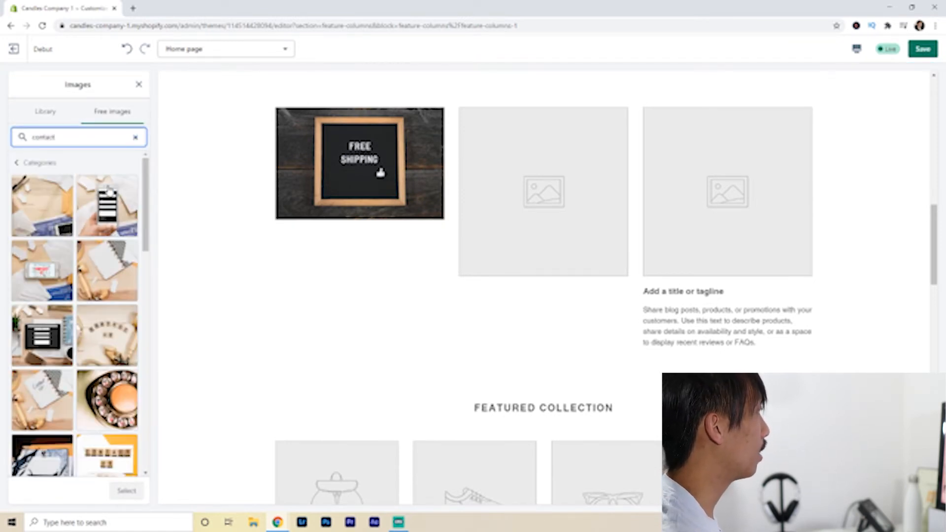
left_click(41, 270)
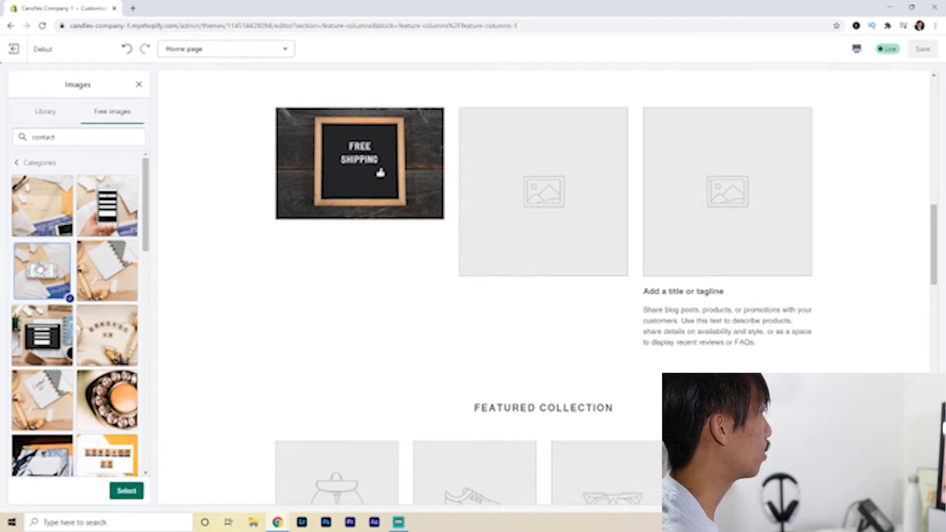
left_click(126, 490)
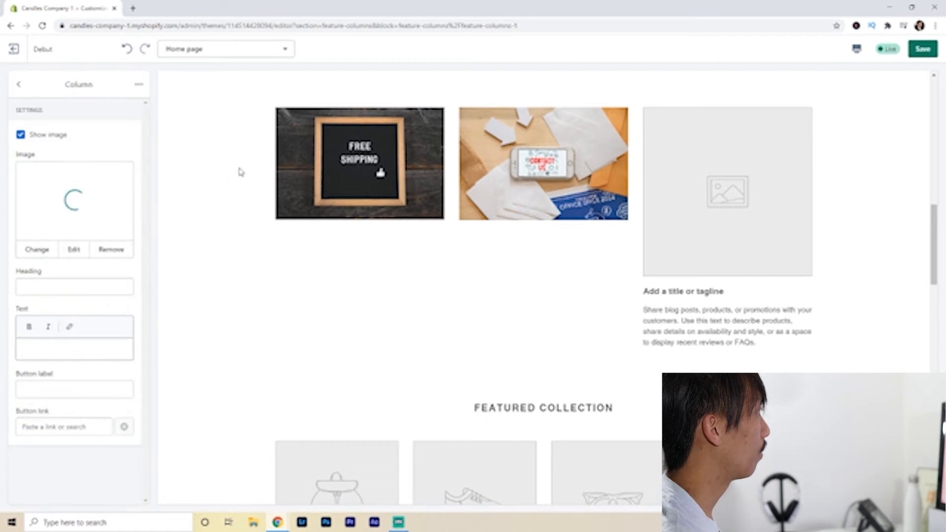
left_click(20, 86)
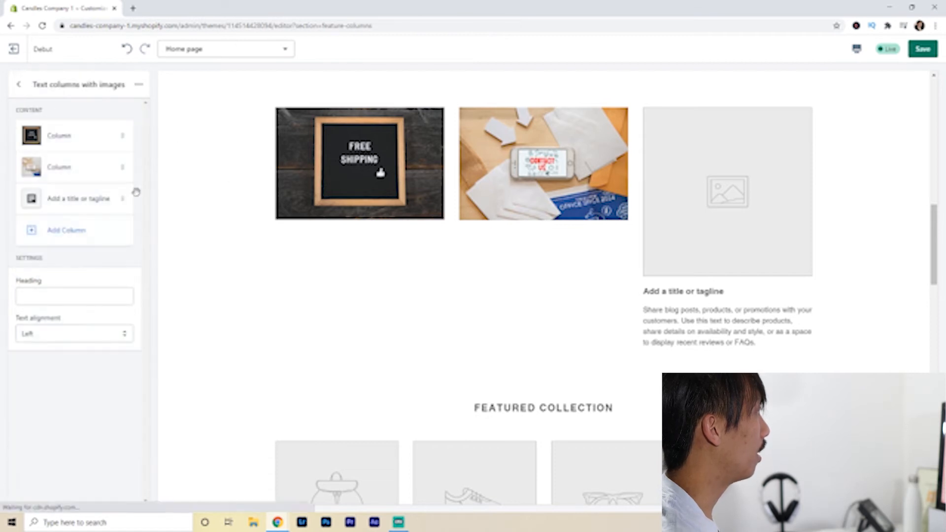
Use the About Us letter board photo with a potted plant from the free Shop Local images as the third column's image.
left_click(76, 197)
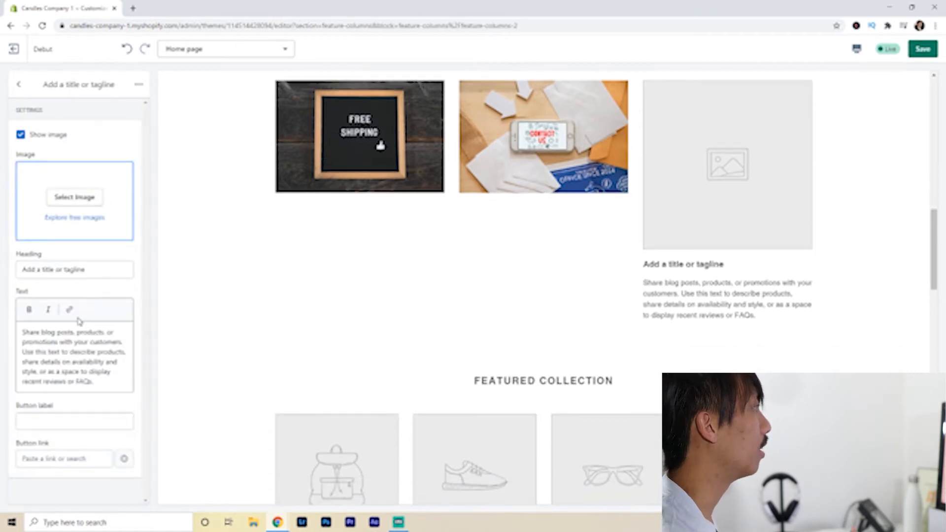
left_click(56, 217)
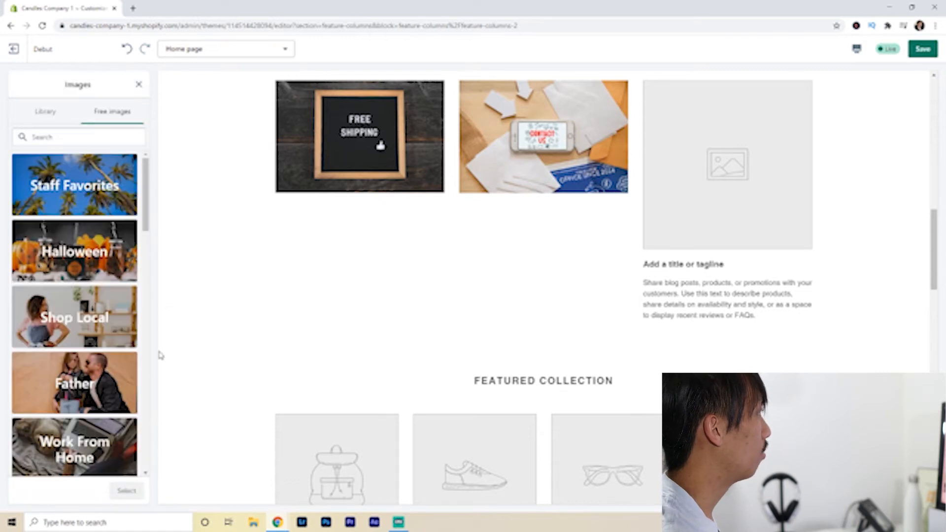
left_click(64, 318)
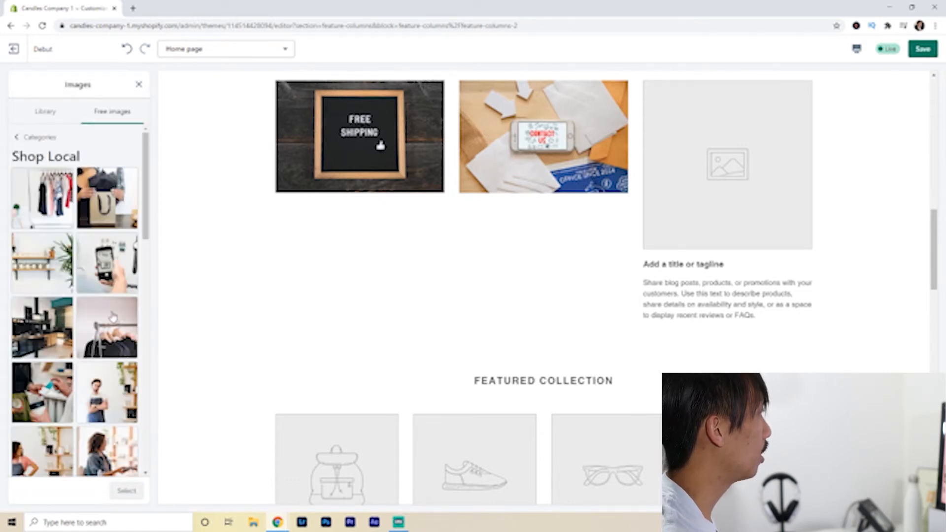
scroll(58, 311, "down", 3)
scroll(132, 337, "down", 1)
scroll(131, 338, "down", 2)
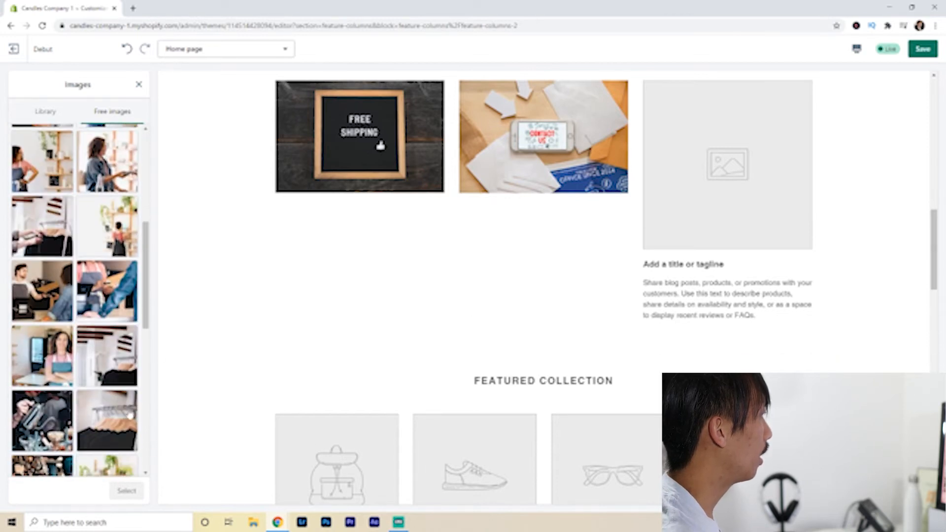
scroll(92, 418, "down", 6)
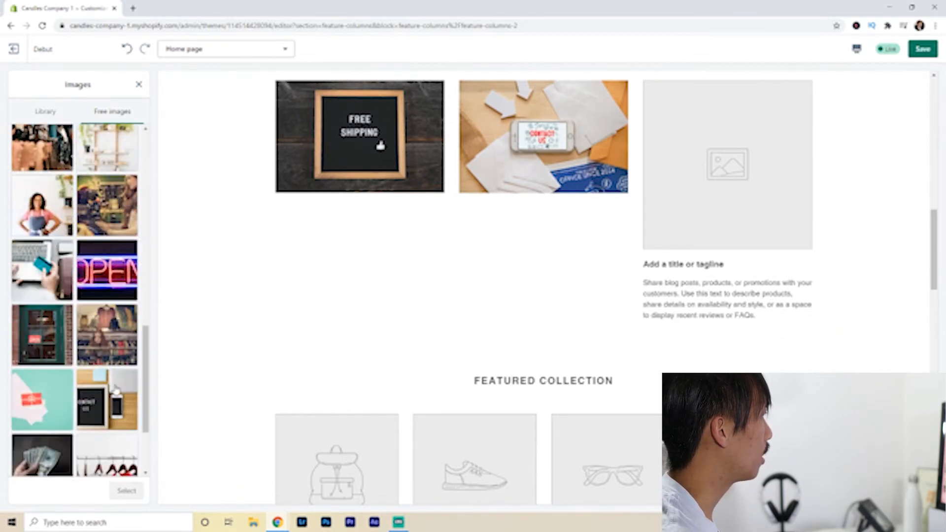
scroll(84, 368, "down", 3)
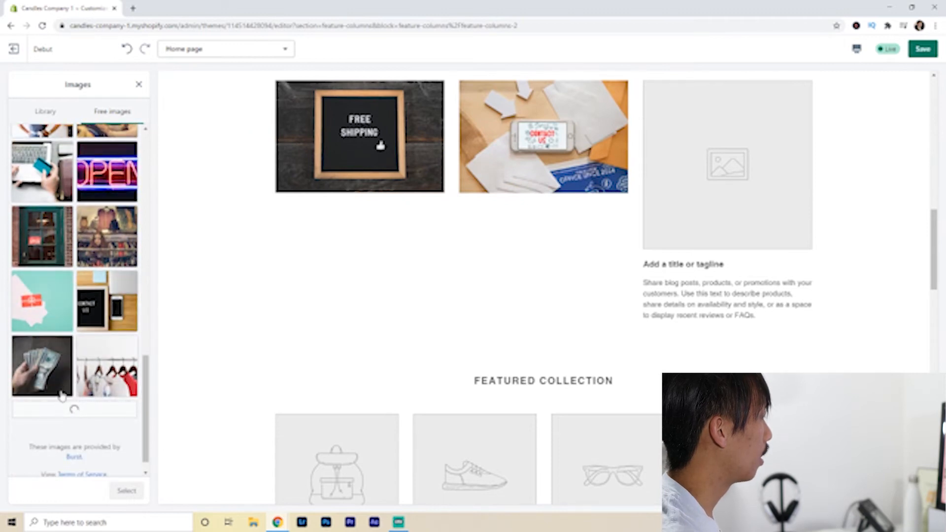
scroll(104, 406, "down", 3)
scroll(107, 405, "down", 2)
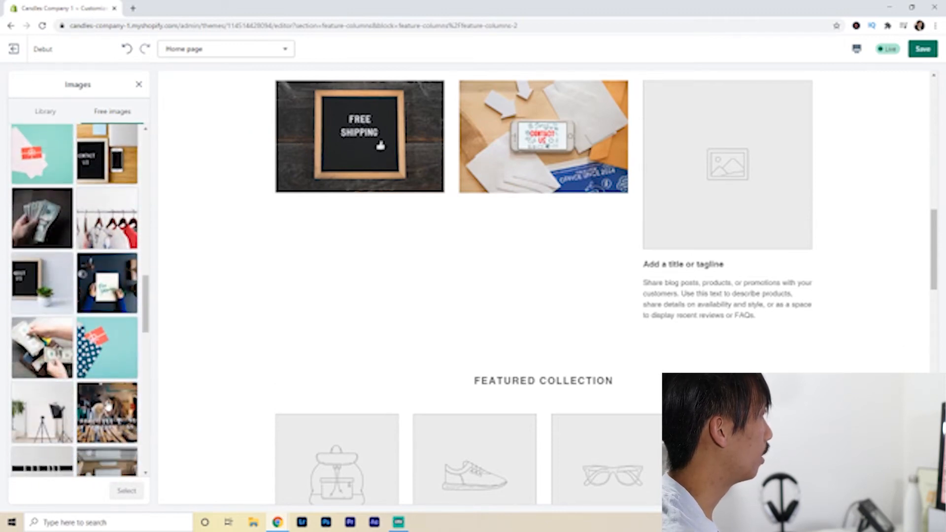
left_click(42, 282)
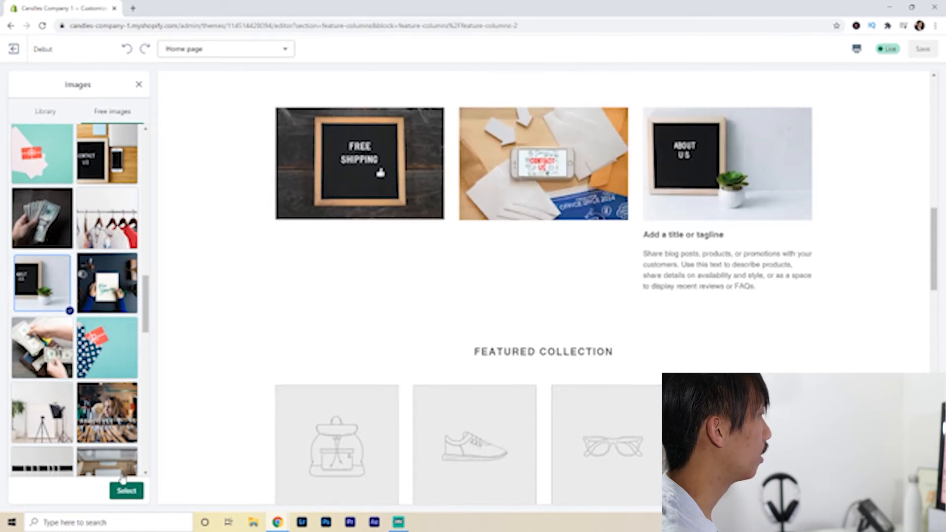
left_click(125, 494)
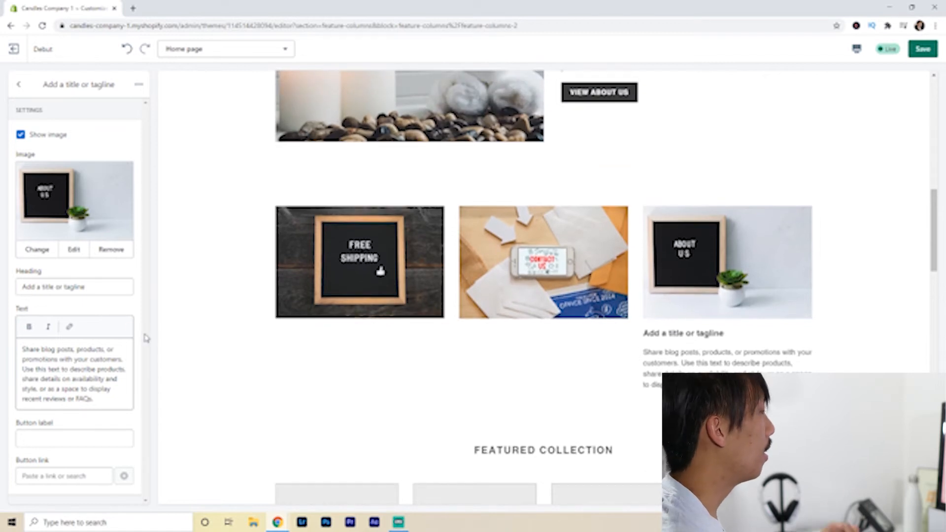
Clear the placeholder body text and heading from the third column, the one with the About Us image.
left_click(70, 287)
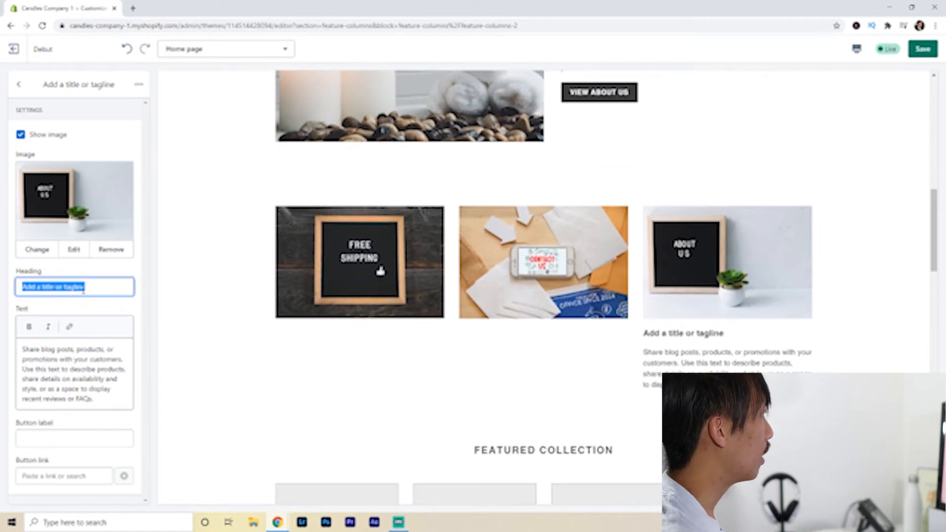
triple_click(64, 369)
key("BackSpace")
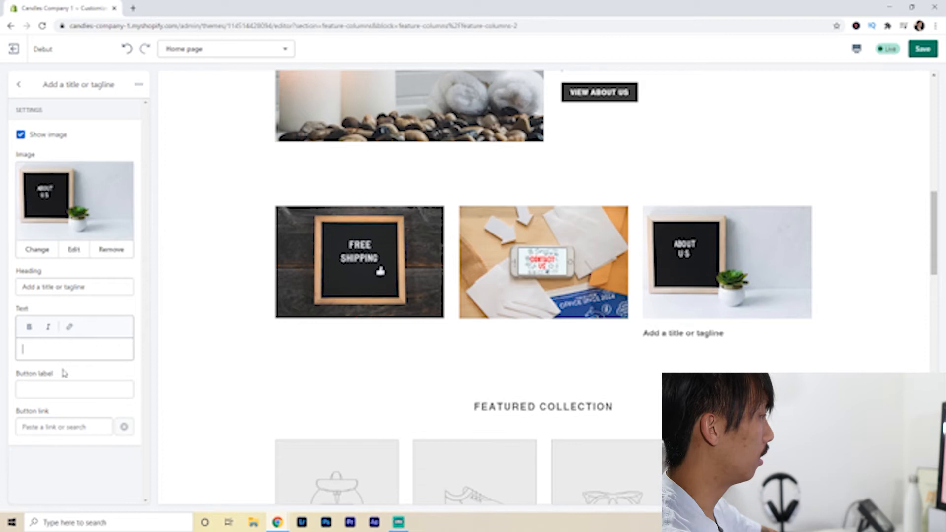
triple_click(52, 284)
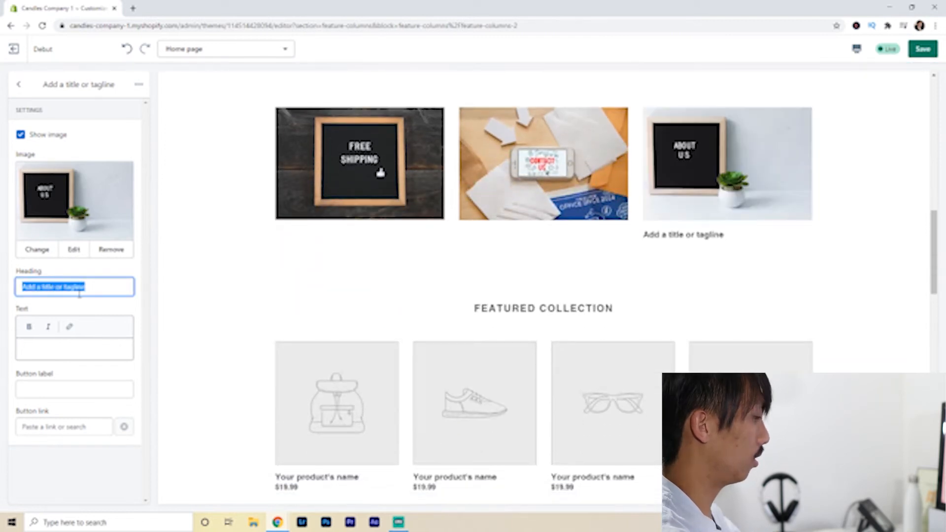
key("BackSpace")
Give the third column a button labelled "About Us" and link it to All collections.
left_click(57, 388)
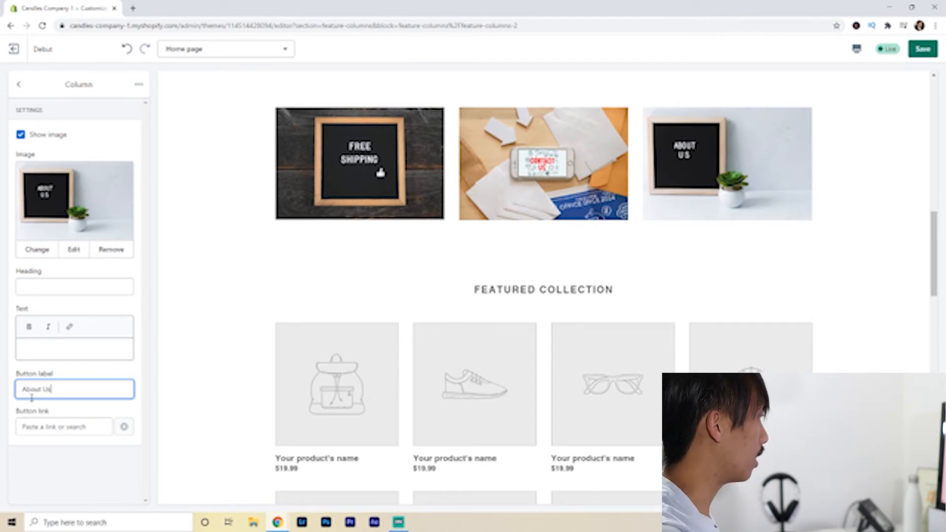
left_click(43, 427)
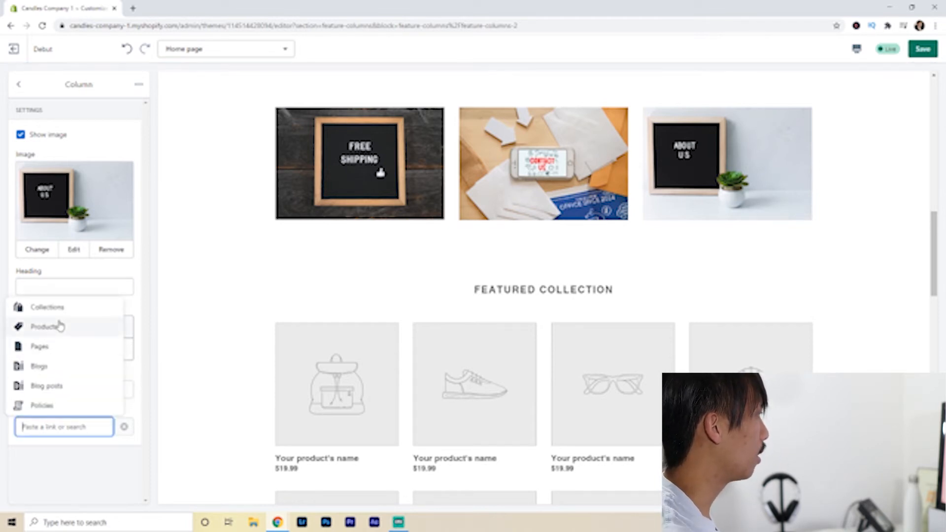
left_click(40, 346)
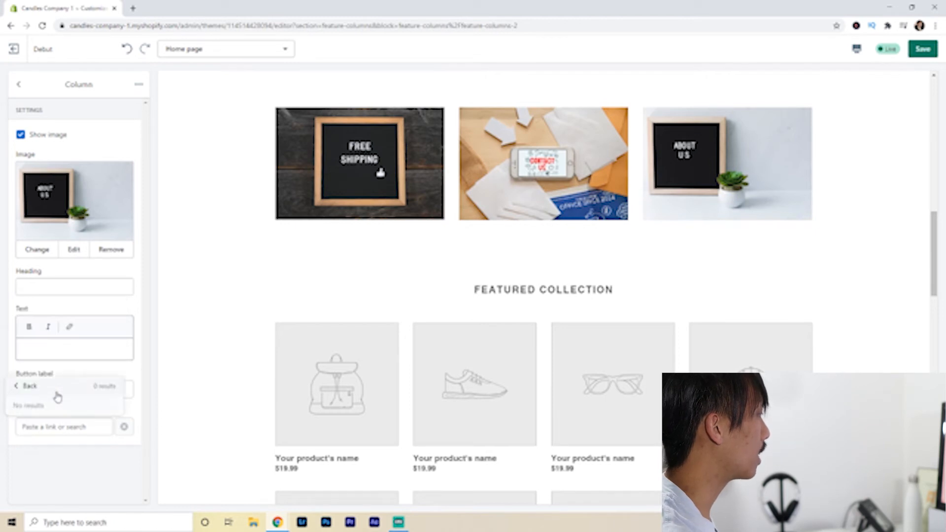
left_click(57, 388)
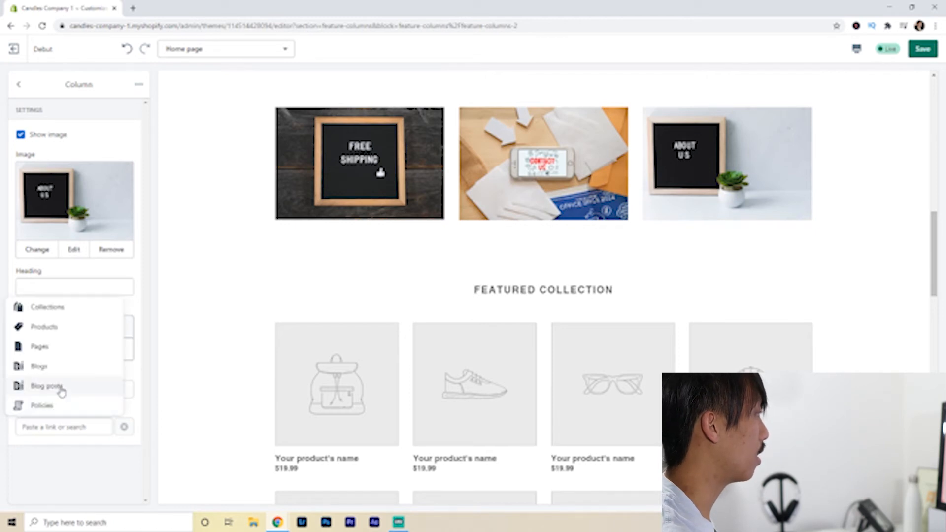
left_click(52, 309)
left_click(42, 387)
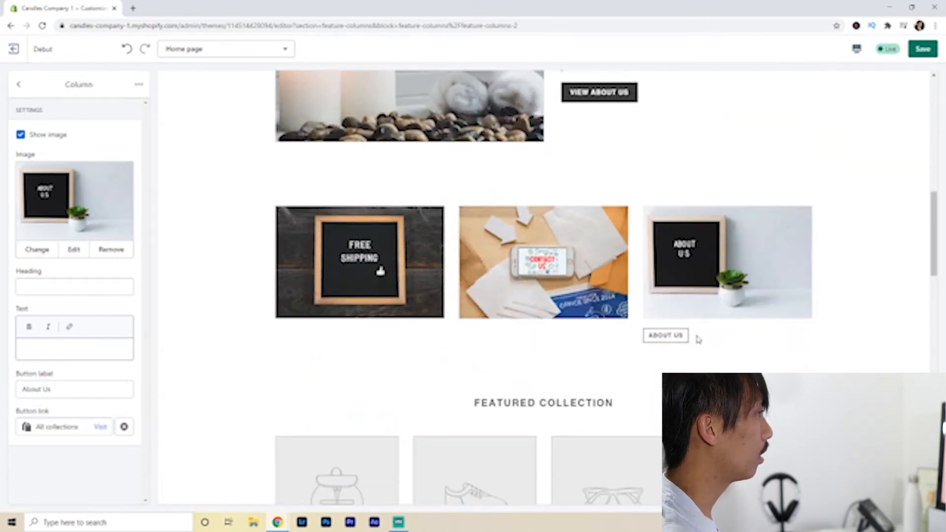
left_click(19, 86)
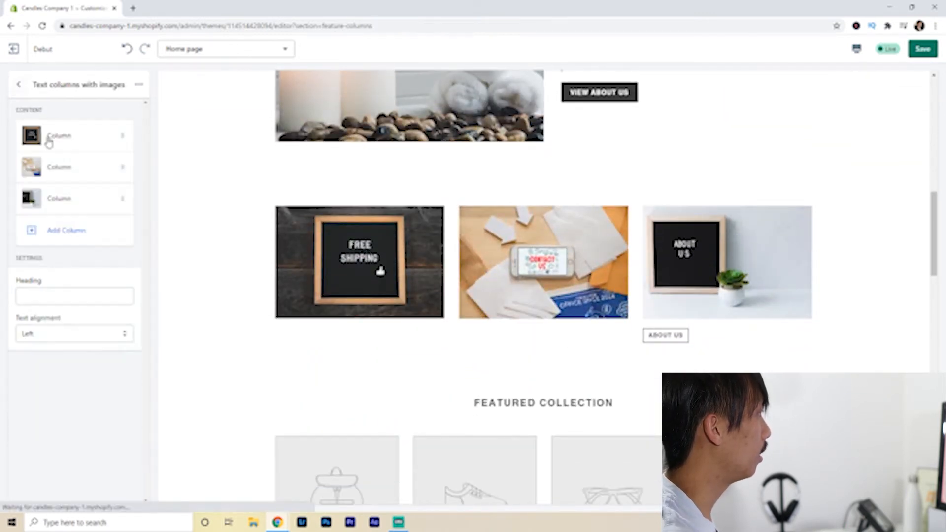
Give the second column a button labelled "Contact Us" and link it to All collections.
left_click(65, 178)
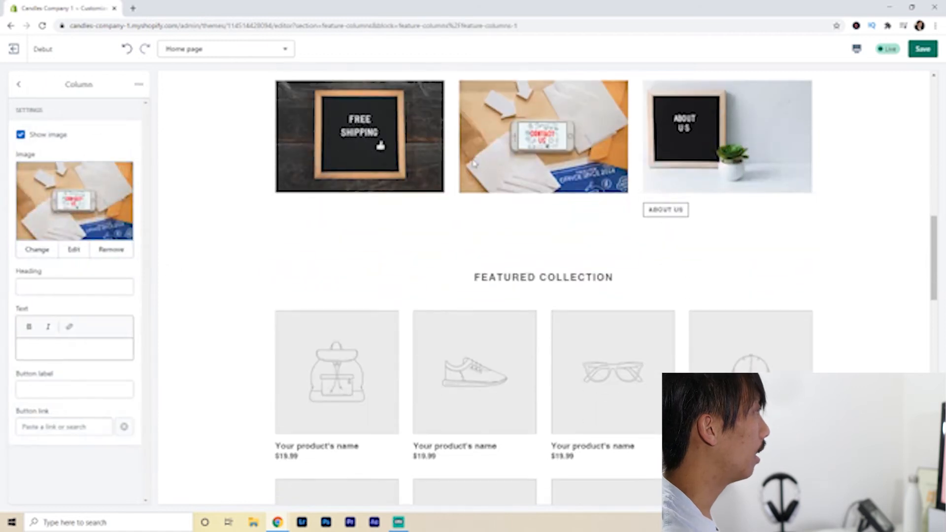
left_click(34, 392)
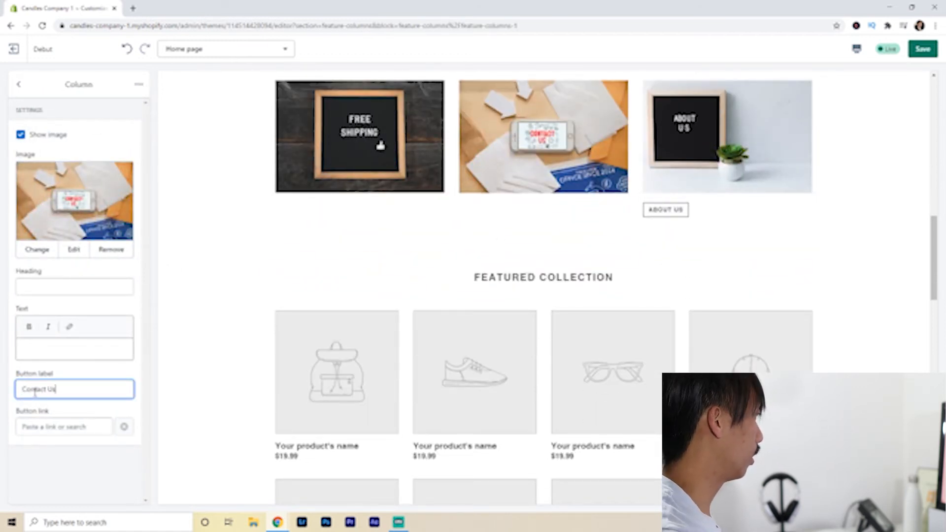
left_click(67, 428)
left_click(46, 308)
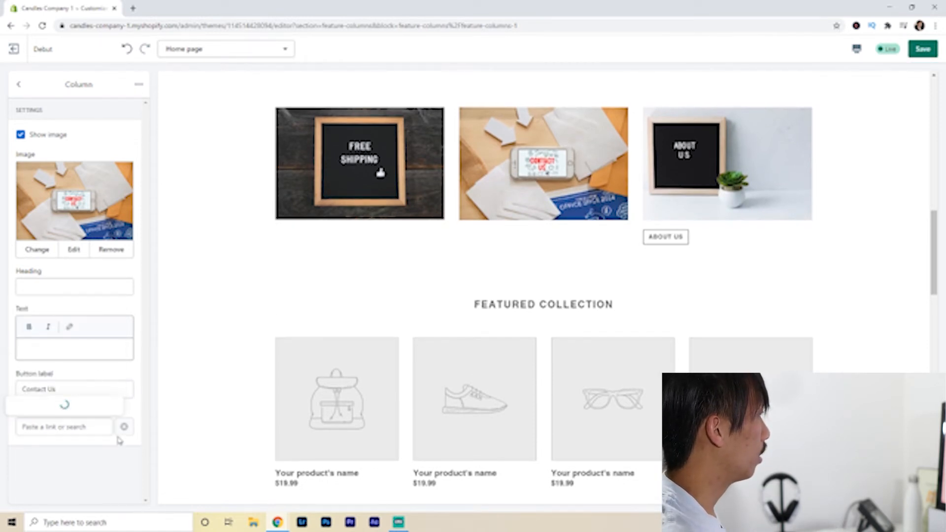
left_click(58, 387)
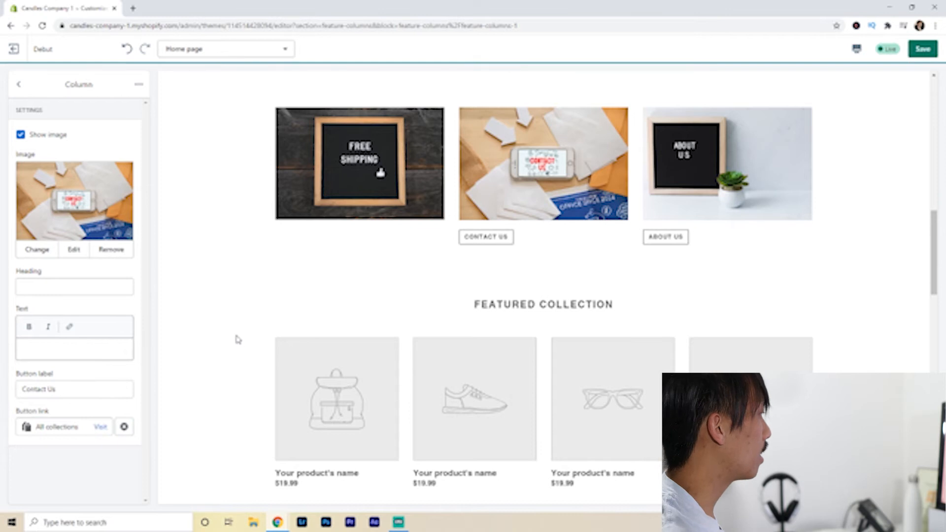
left_click(20, 86)
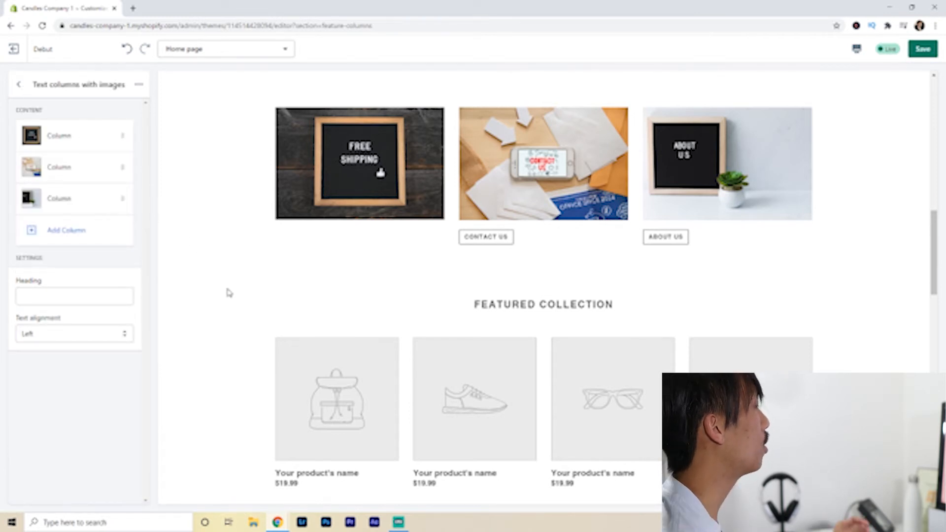
Give the first column, with the Free Shipping image, a button labelled "Shipping Rates" and link it to All collections.
scroll(212, 315, "up", 1)
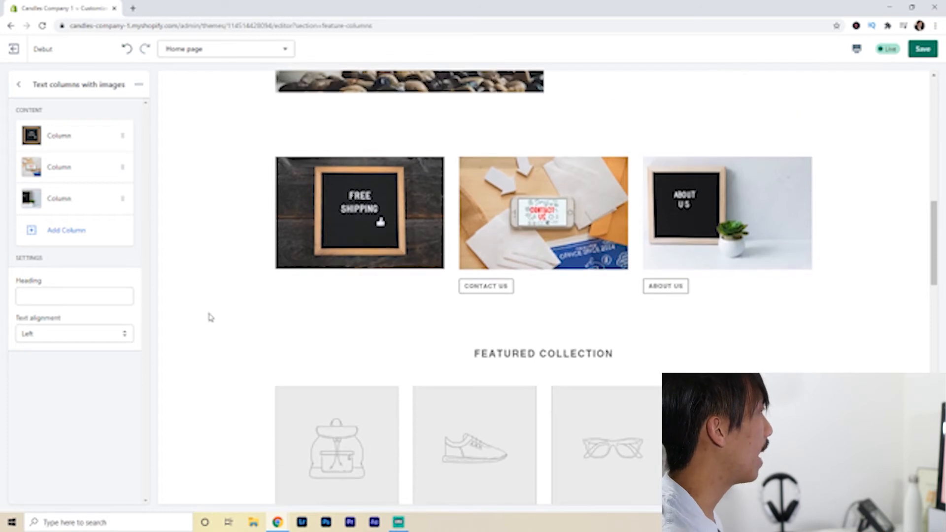
left_click(69, 146)
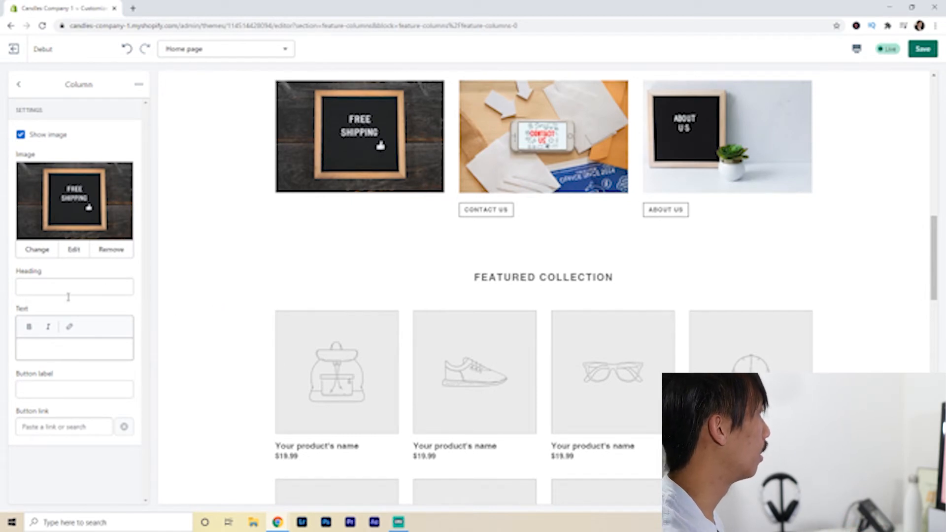
left_click(41, 388)
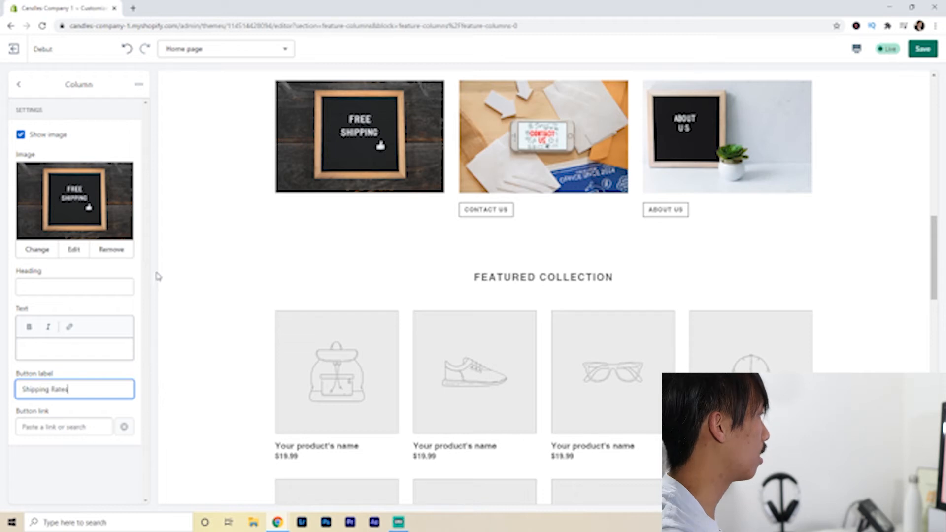
left_click(60, 426)
left_click(57, 308)
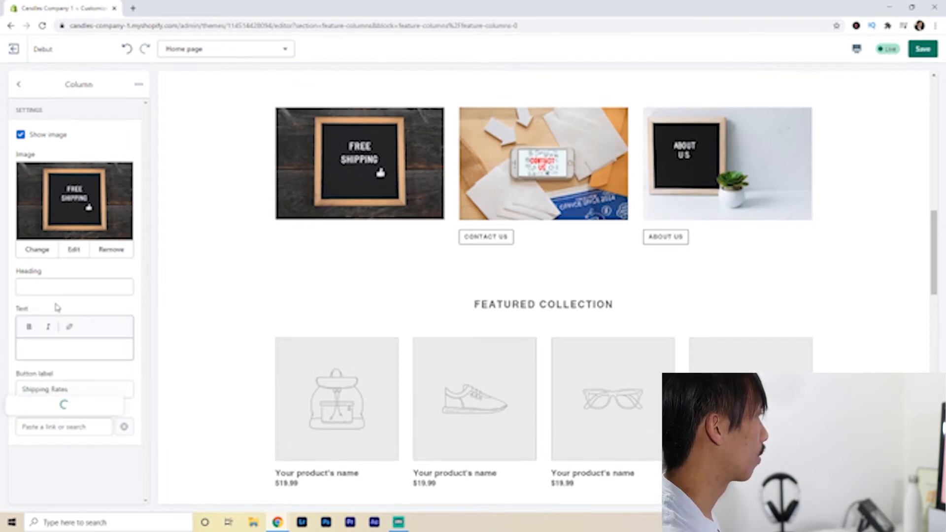
left_click(70, 390)
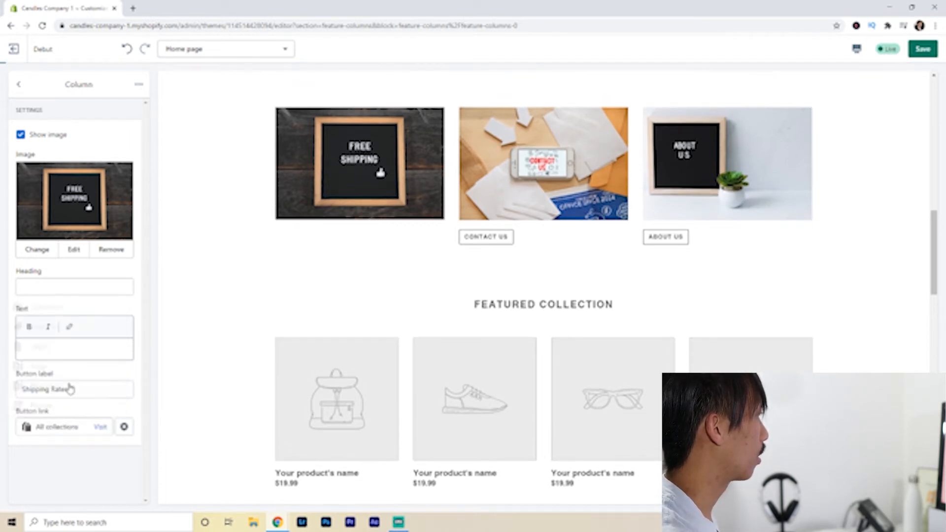
left_click(19, 84)
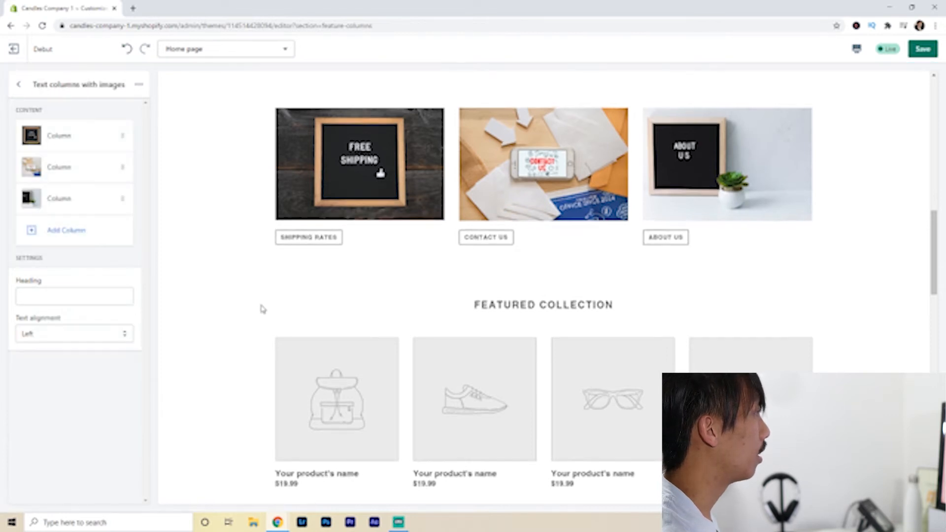
Review the home page preview from the Coming Soon banner through the image columns to the featured collection.
scroll(262, 309, "up", 10)
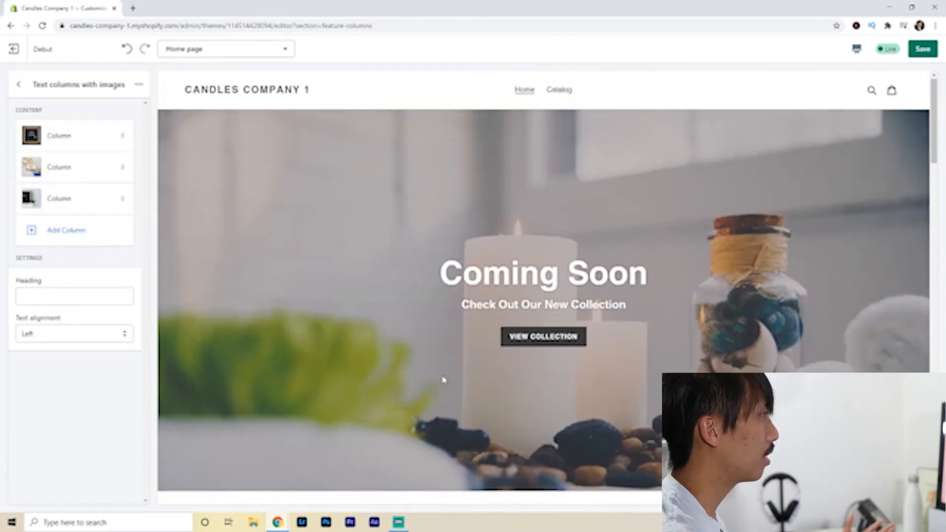
scroll(443, 380, "down", 4)
scroll(473, 363, "down", 4)
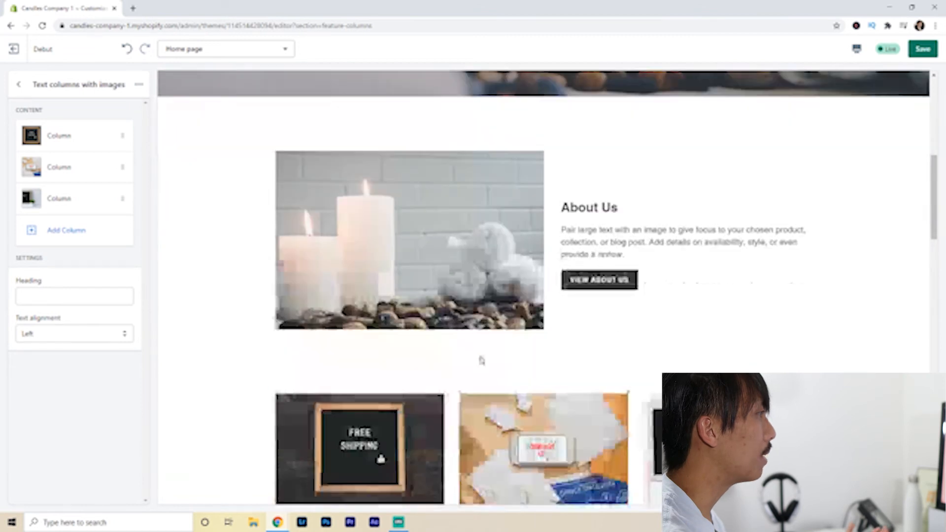
scroll(482, 360, "up", 8)
scroll(716, 289, "down", 6)
scroll(716, 290, "down", 6)
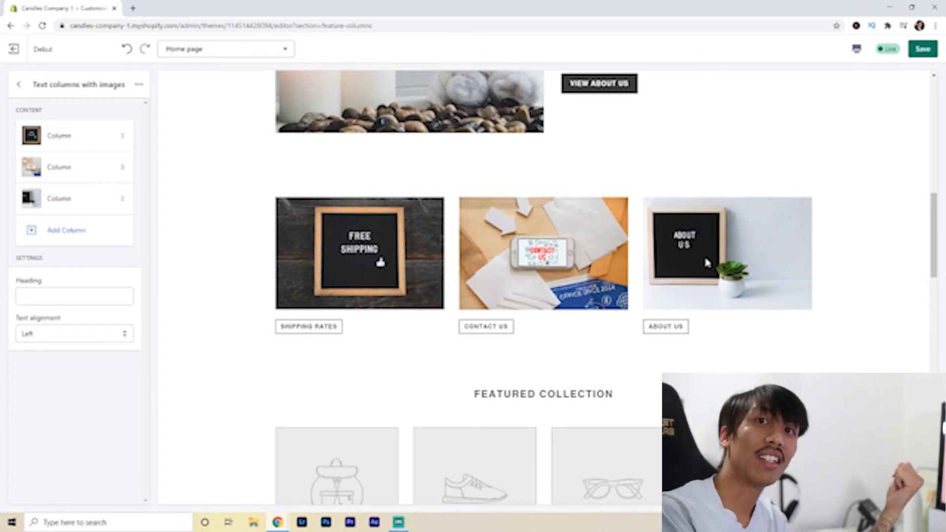
scroll(720, 297, "down", 3)
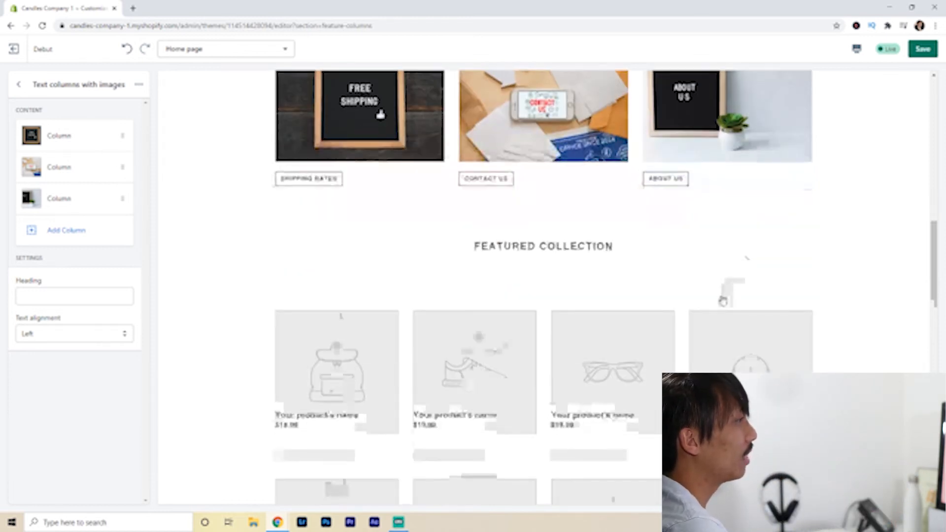
scroll(718, 298, "down", 3)
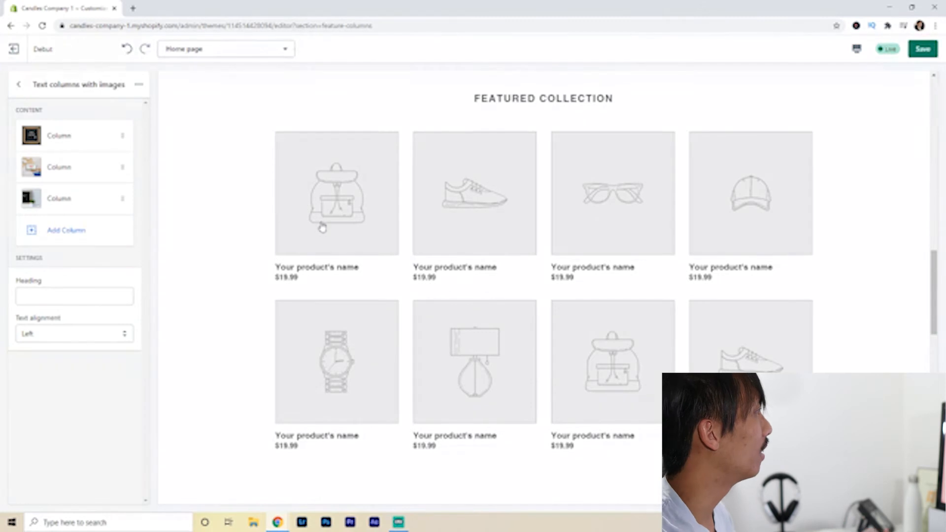
Open the Featured collection section's settings and select its heading text for replacement.
left_click(19, 85)
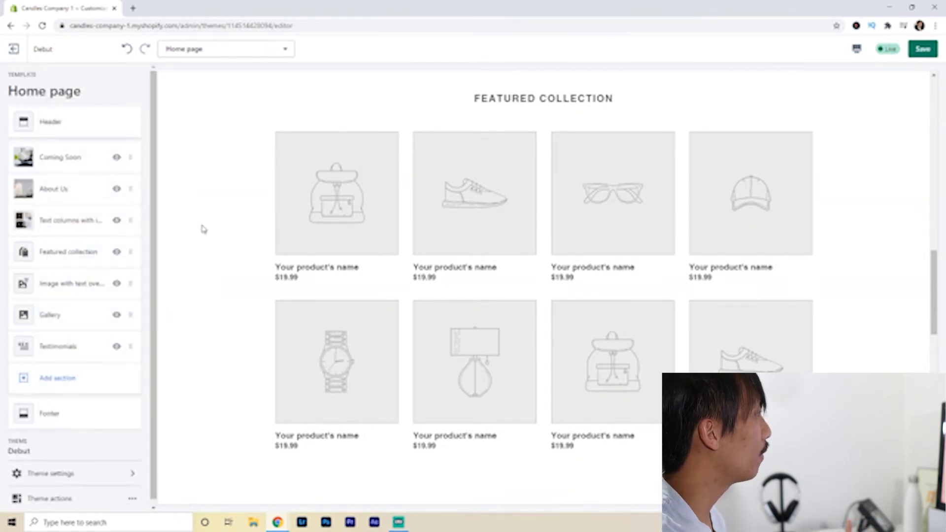
left_click(61, 257)
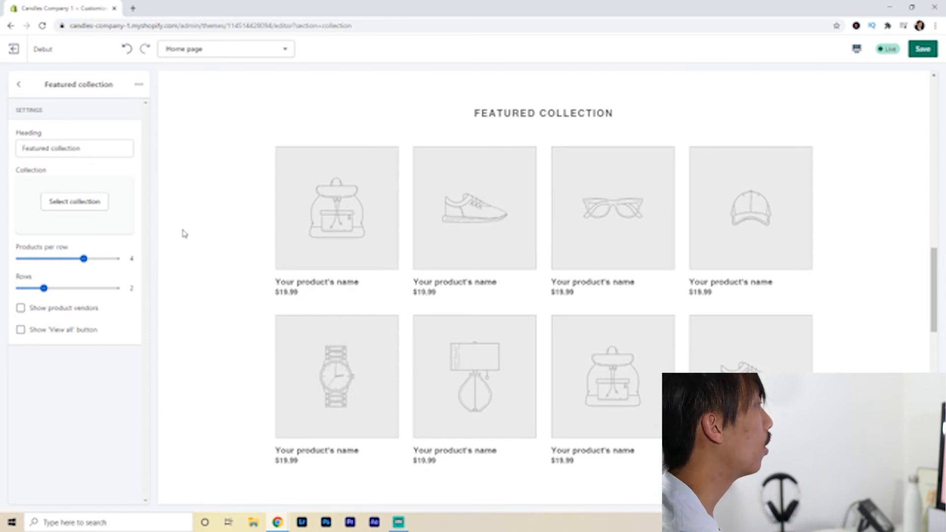
triple_click(86, 147)
scroll(222, 224, "up", 2)
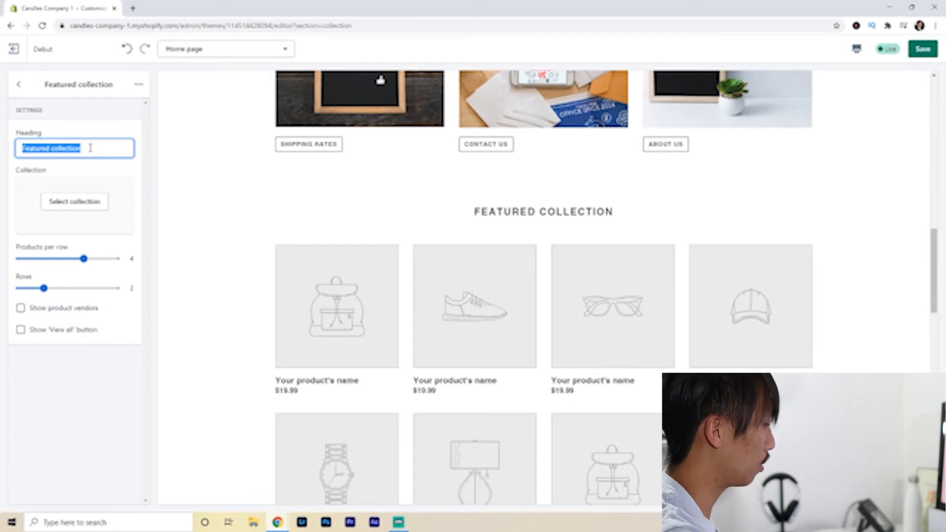
type("Summer Collection")
key("BackSpace")
key("BackSpace")
key("BackSpace")
key("BackSpace")
key("BackSpace")
key("BackSpace")
key("BackSpace")
key("BackSpace")
key("BackSpace")
key("BackSpace")
key("BackSpace")
key("BackSpace")
key("BackSpace")
key("BackSpace")
key("BackSpace")
key("BackSpace")
key("BackSpace")
Set the featured collection section's heading to "Most Popular".
type("M")
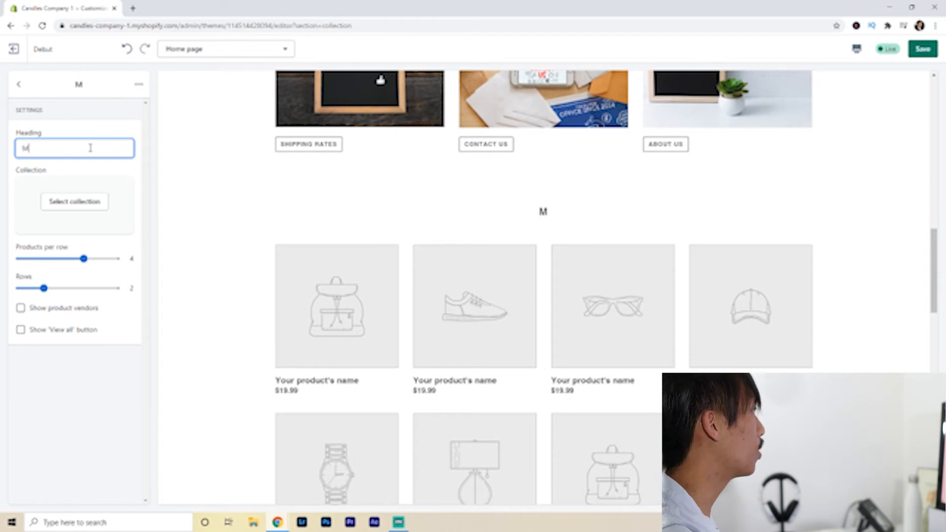
type("ost Popular")
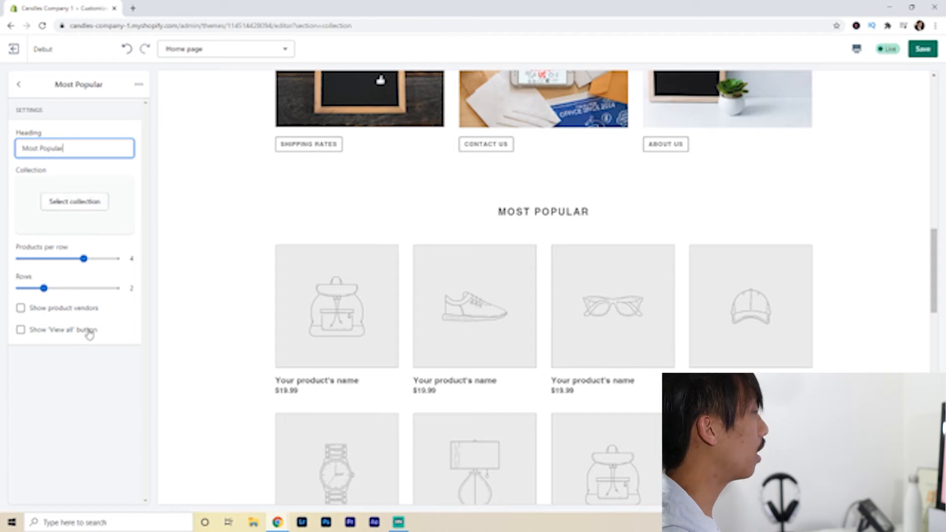
Lay out the Most Popular section as 1 row with 3 products per row and enable its 'View all' button.
left_click(83, 256)
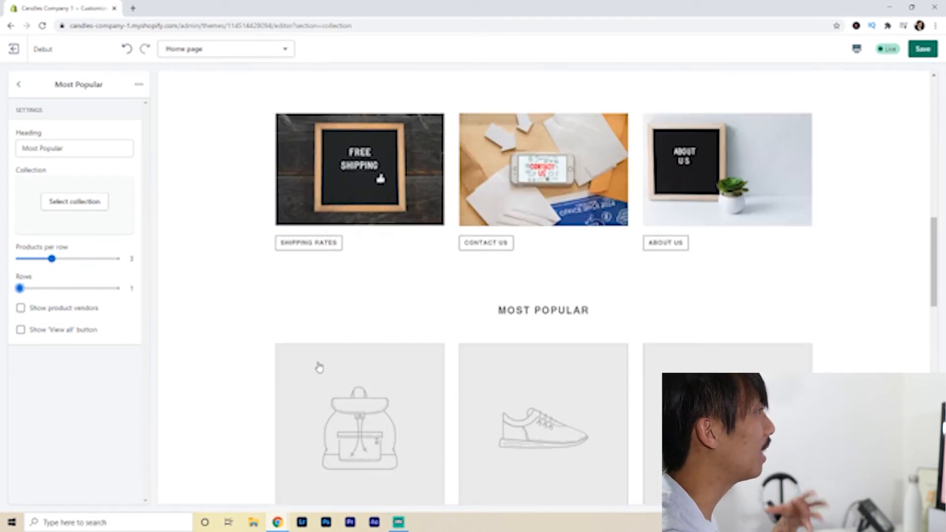
scroll(315, 365, "down", 2)
scroll(231, 355, "down", 1)
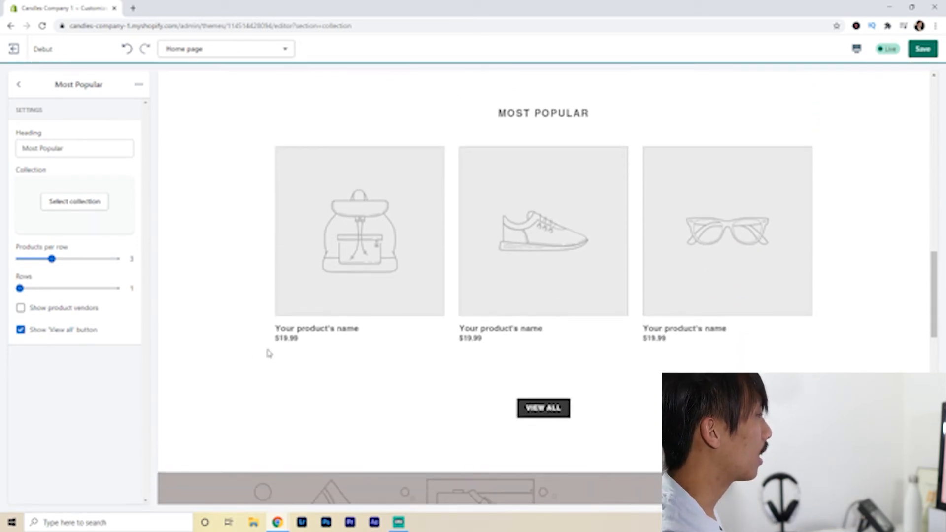
scroll(343, 388, "up", 4)
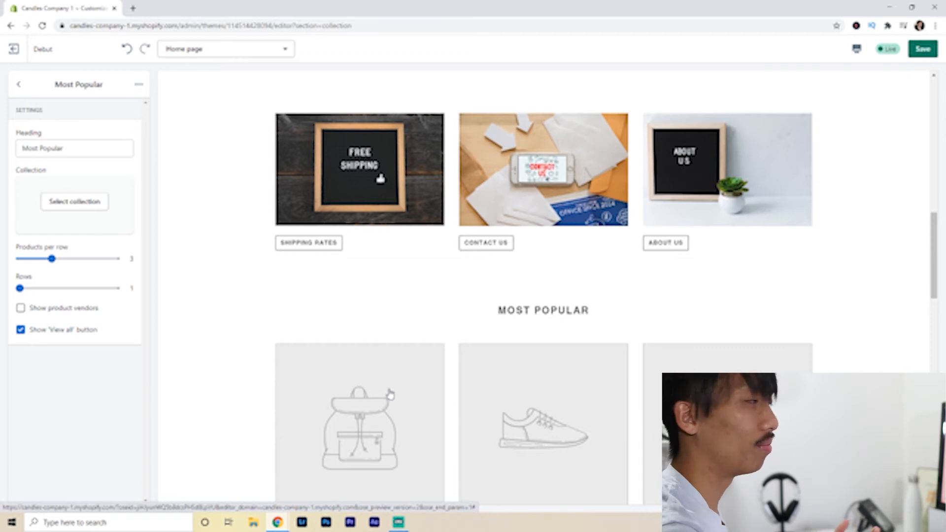
scroll(394, 390, "down", 3)
left_click(19, 84)
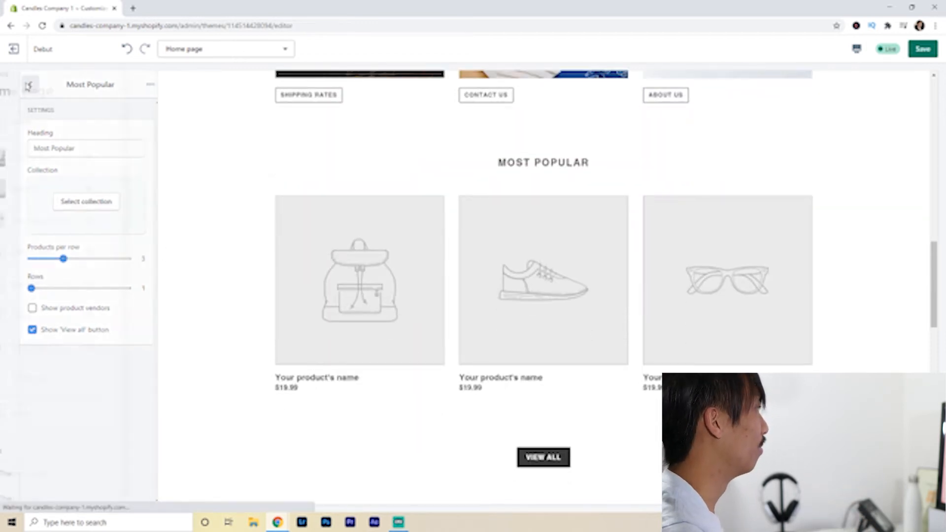
scroll(287, 348, "down", 7)
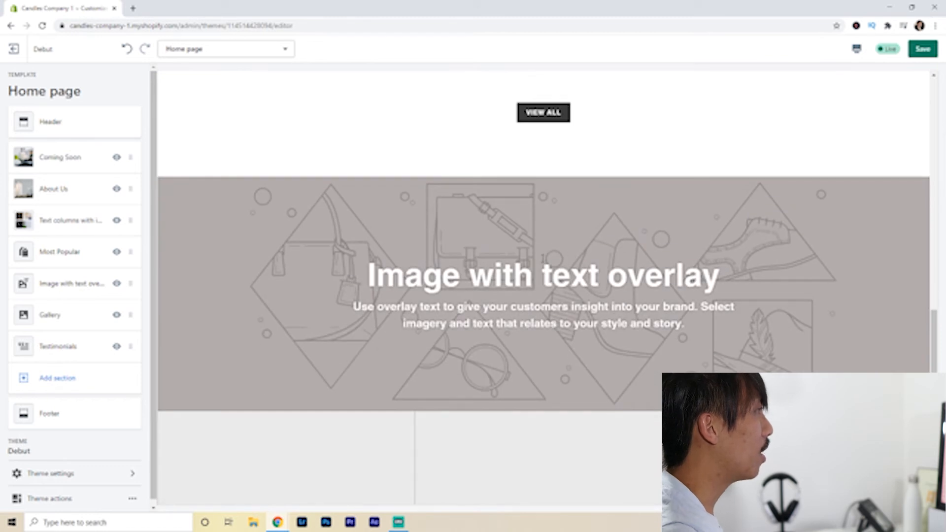
Fill the Image with text overlay section with the free "candles" search image of pebbles, candles and folded towels seen from above.
scroll(464, 338, "up", 20)
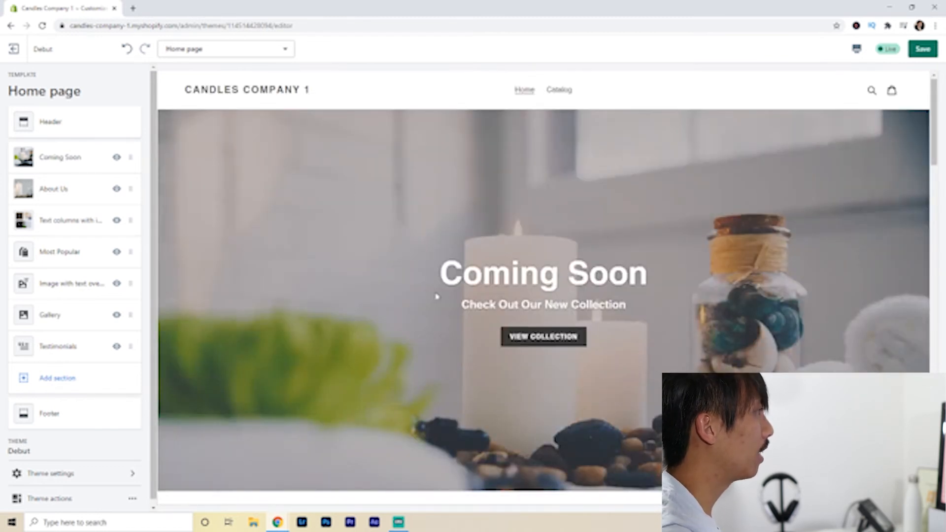
scroll(532, 256, "down", 20)
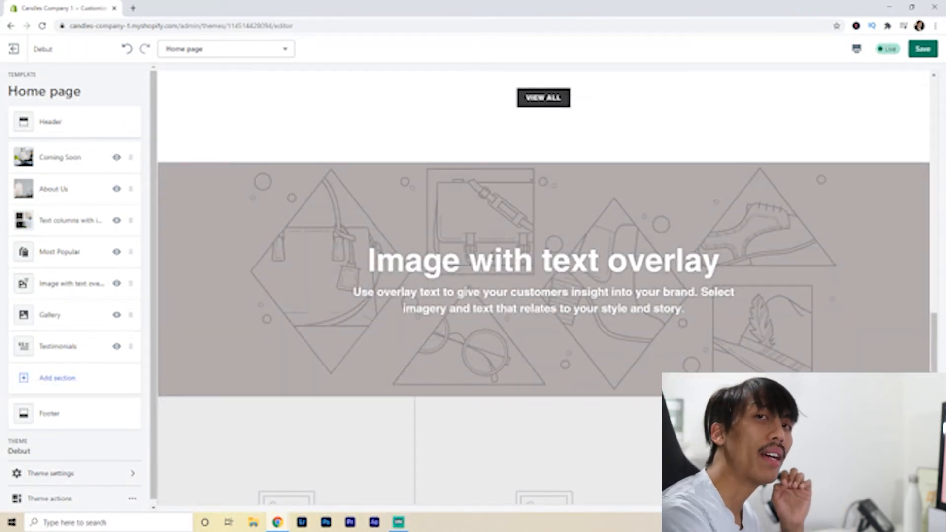
left_click(75, 294)
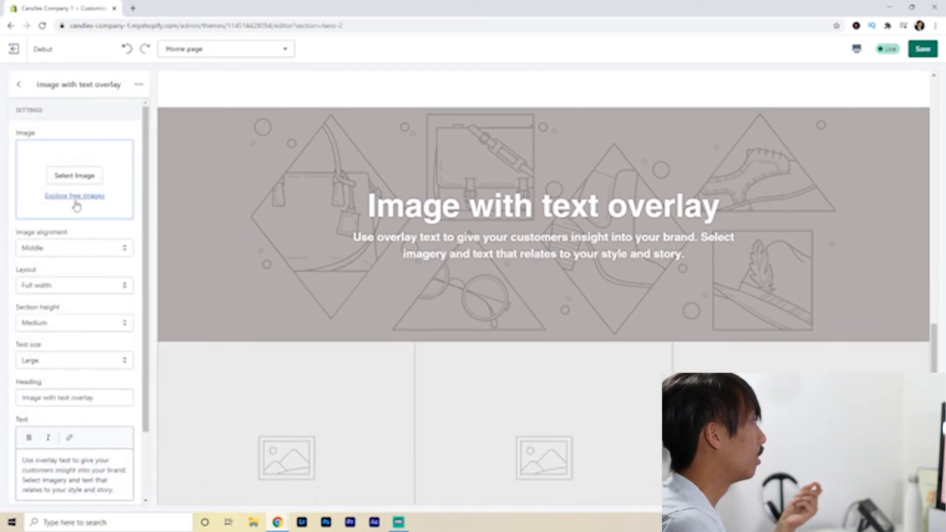
left_click(76, 197)
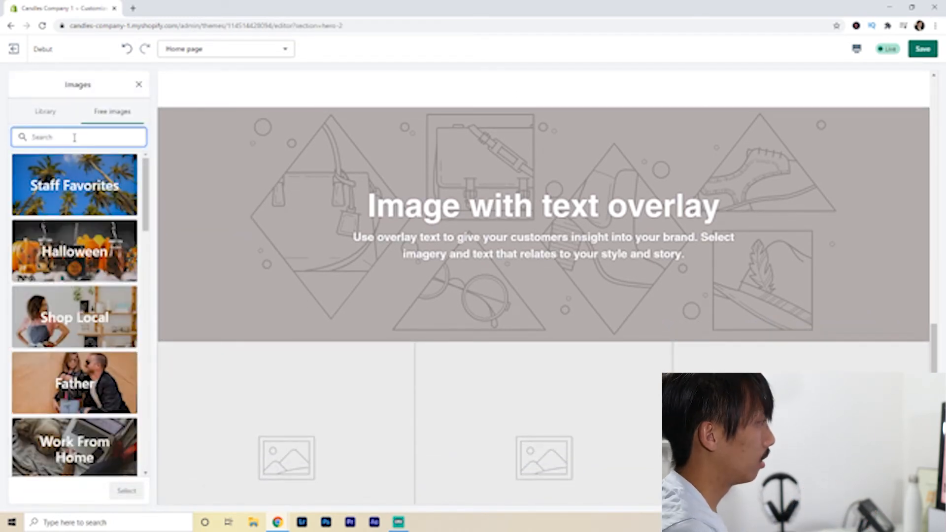
type("candles")
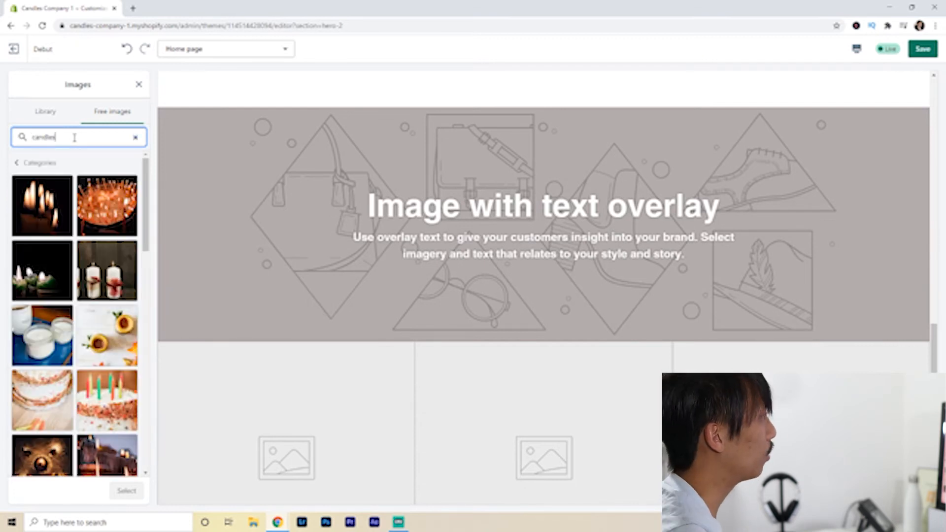
scroll(79, 345, "down", 10)
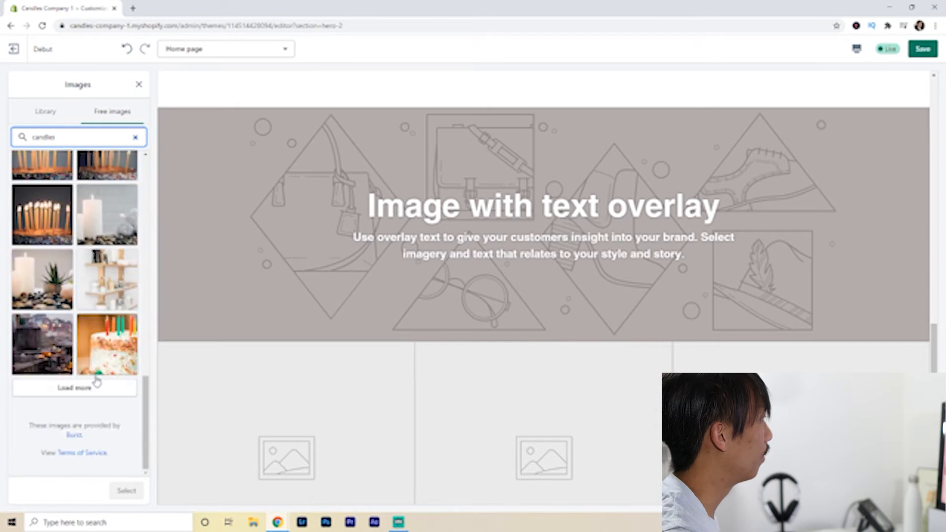
left_click(78, 380)
scroll(99, 385, "down", 5)
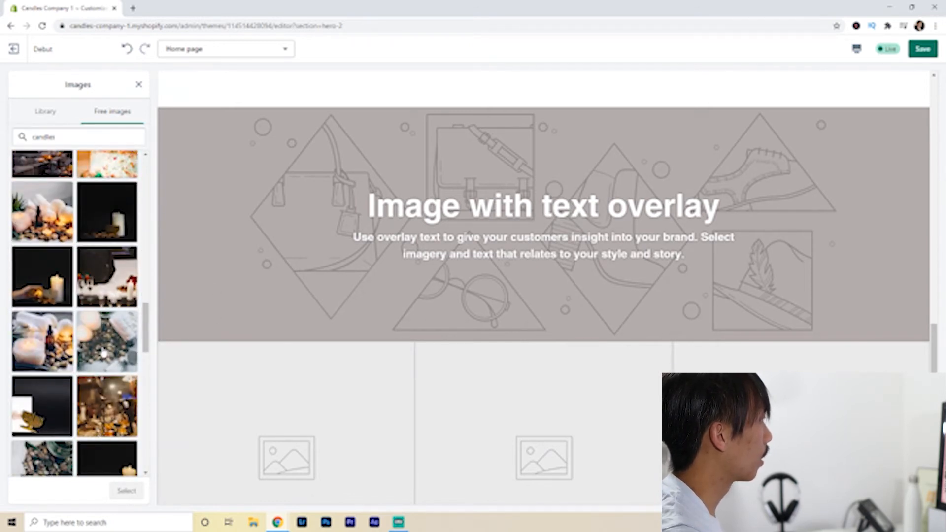
left_click(103, 352)
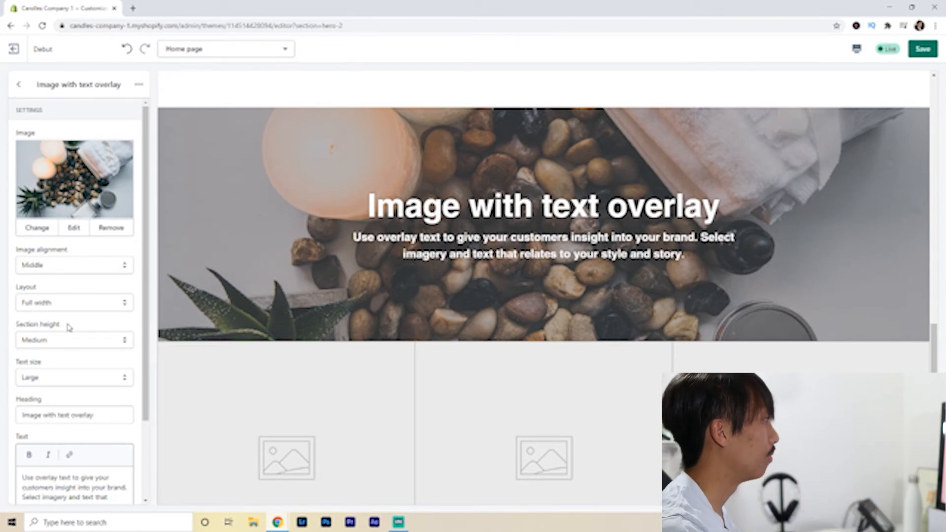
Clear the heading and body text of the Image with text overlay section and return to the section list.
left_click(53, 268)
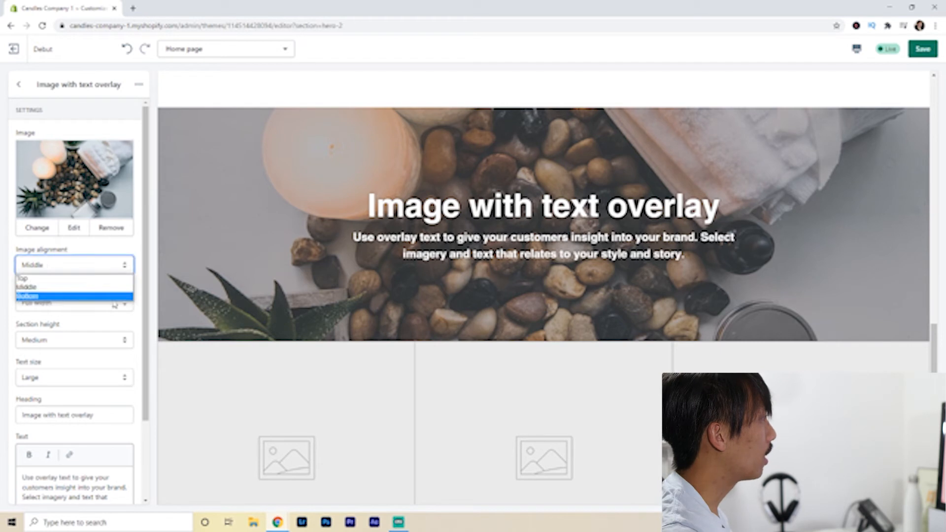
left_click(55, 252)
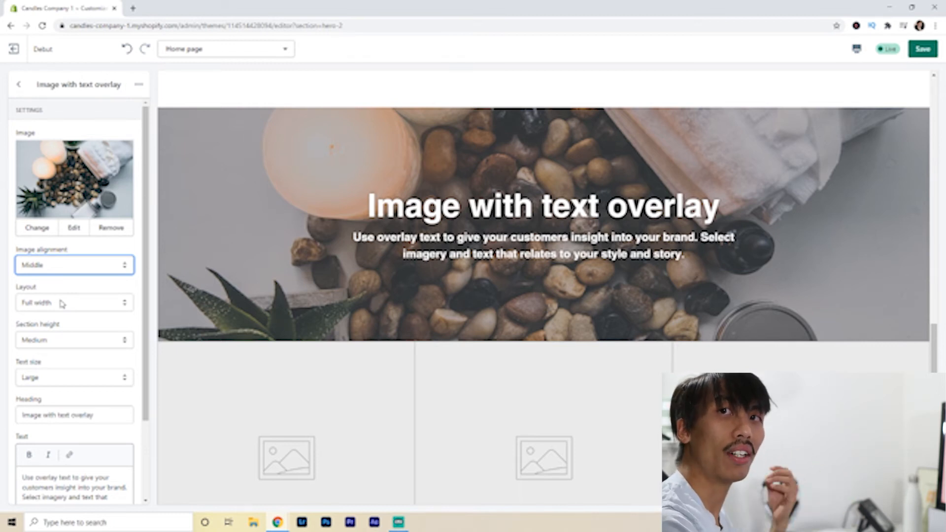
left_click(73, 414)
key("ctrl+a")
key("BackSpace")
left_click(74, 480)
key("ctrl+a")
key("BackSpace")
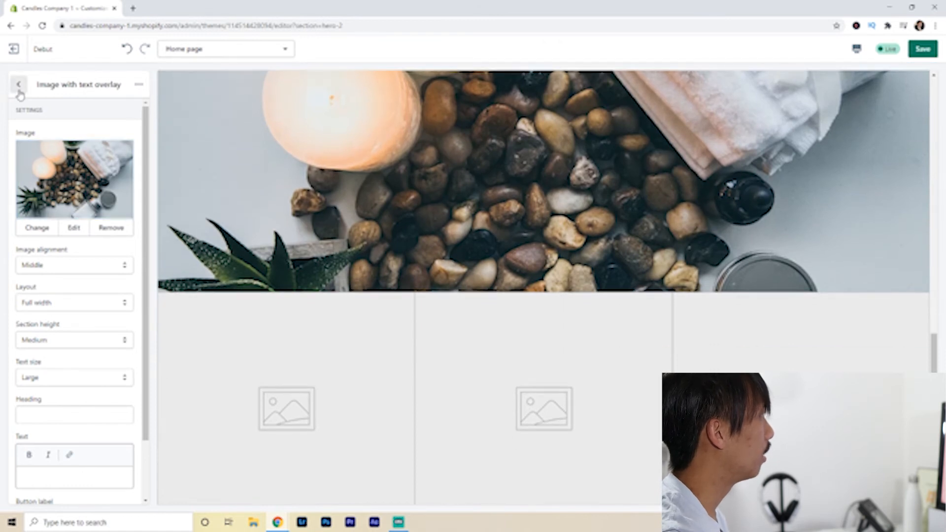
left_click(19, 85)
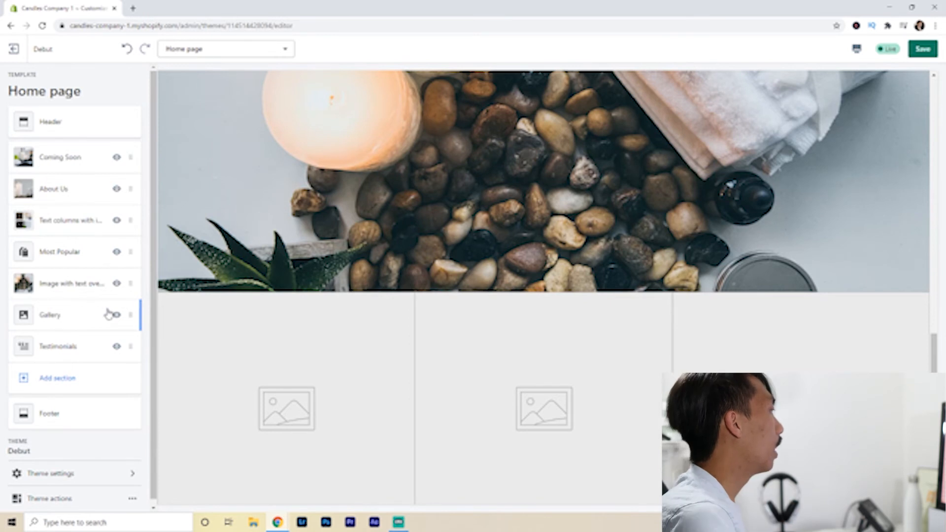
Open the Gallery section's settings and review the home page preview from the banner down to the gallery placeholders.
left_click(76, 314)
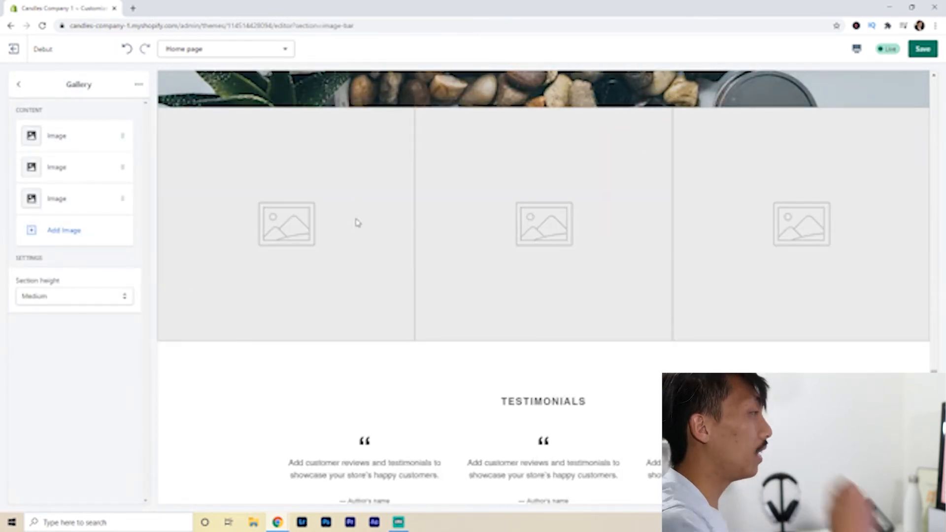
scroll(436, 188, "up", 15)
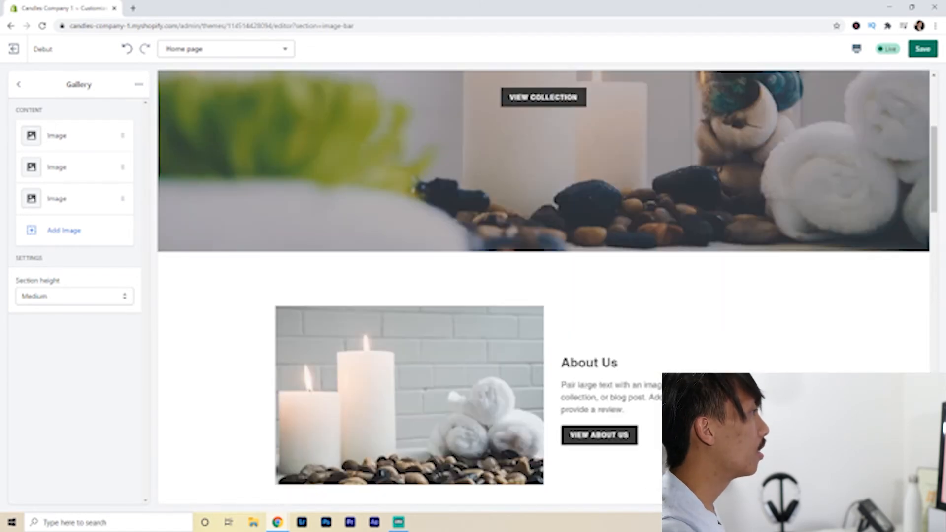
scroll(380, 269, "down", 5)
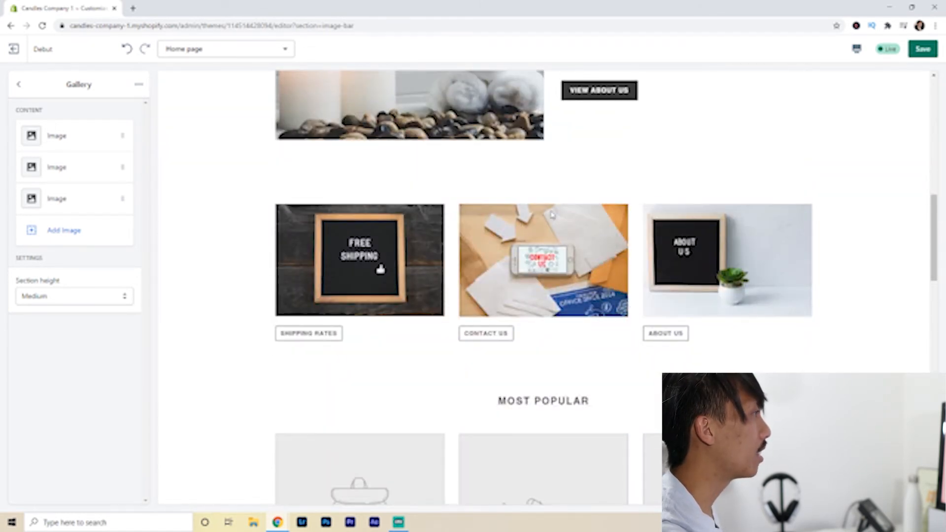
scroll(614, 234, "down", 15)
scroll(566, 282, "up", 5)
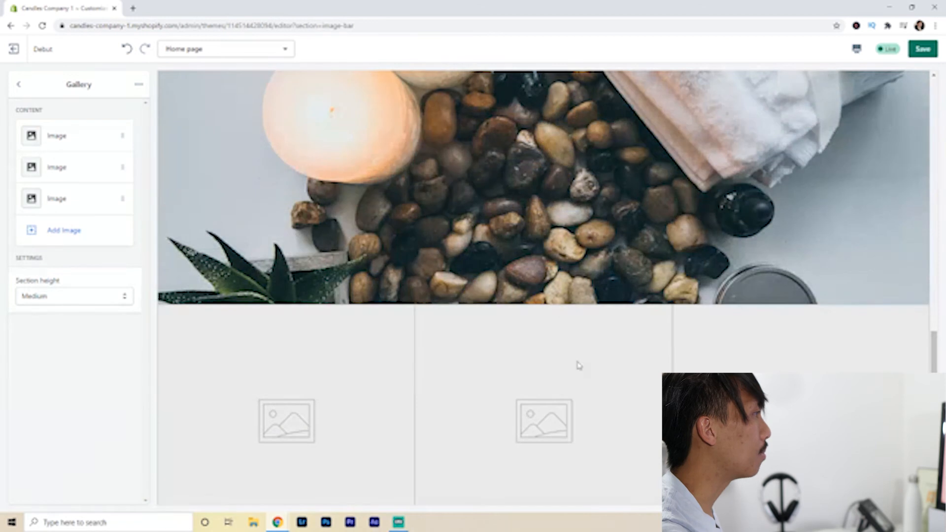
Fill the gallery's first image with the free "candles" search photo of lit candles, pebbles and a dropper bottle.
left_click(85, 134)
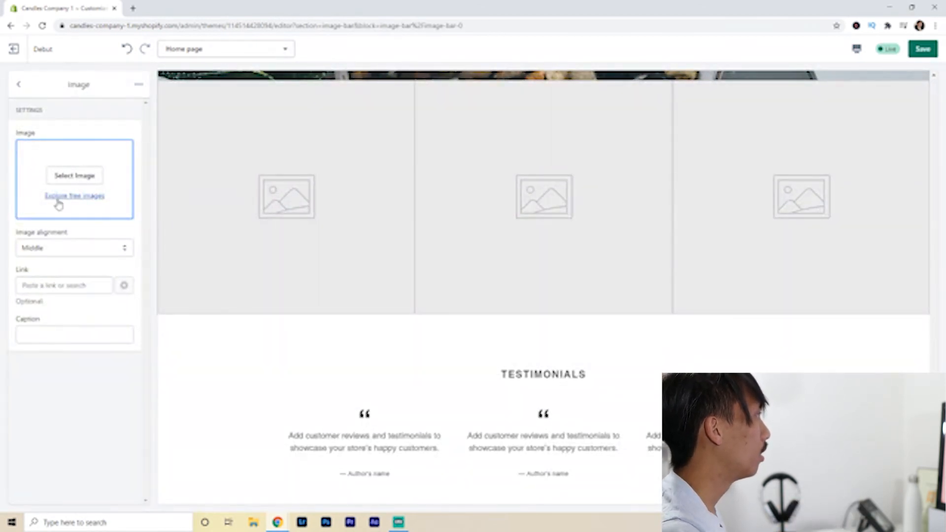
left_click(58, 200)
left_click(64, 137)
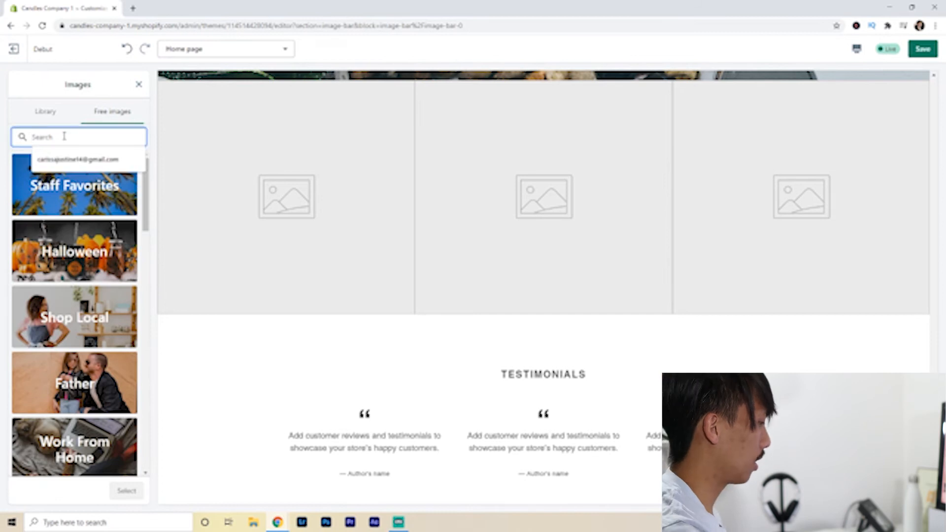
type("candles")
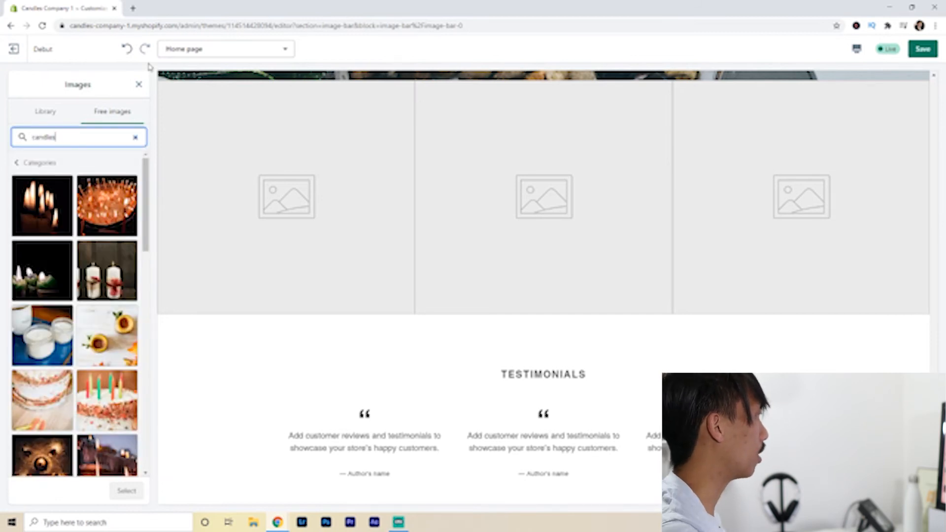
scroll(82, 363, "down", 10)
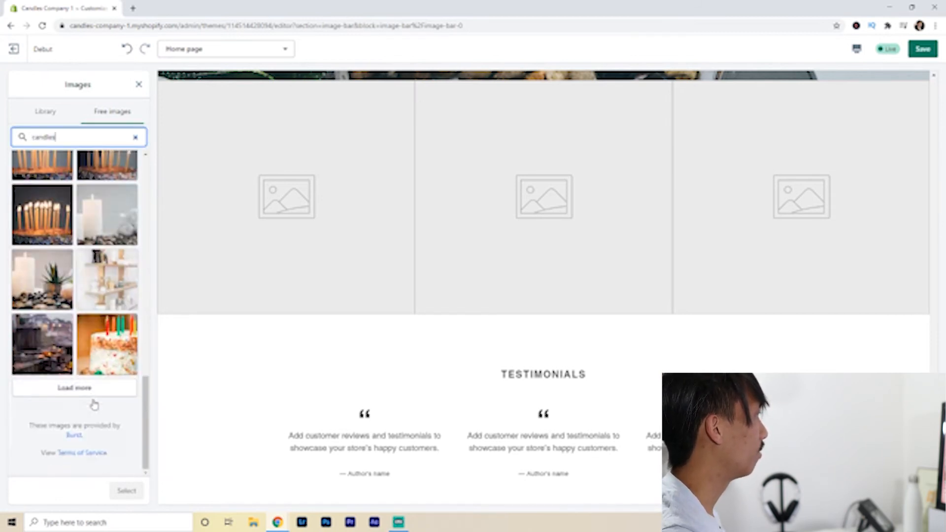
left_click(86, 390)
scroll(91, 456, "down", 10)
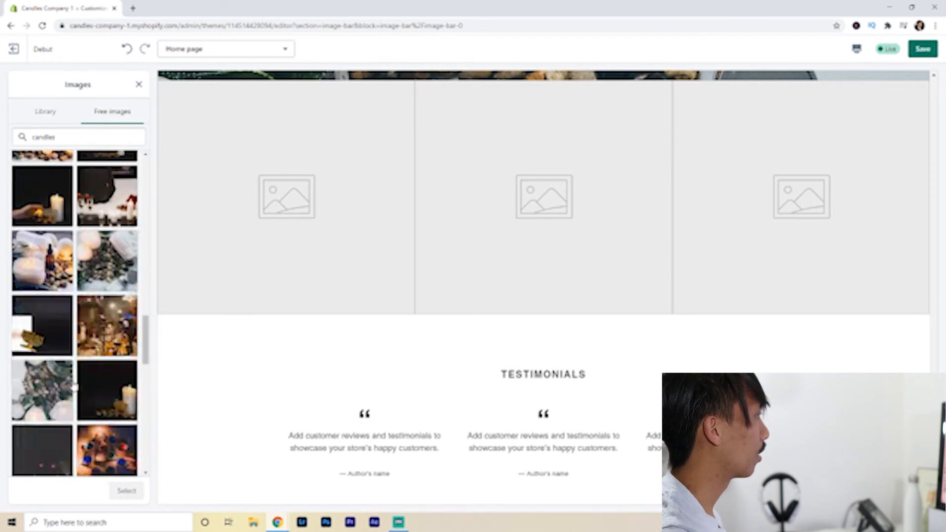
scroll(103, 404, "up", 1)
left_click(107, 295)
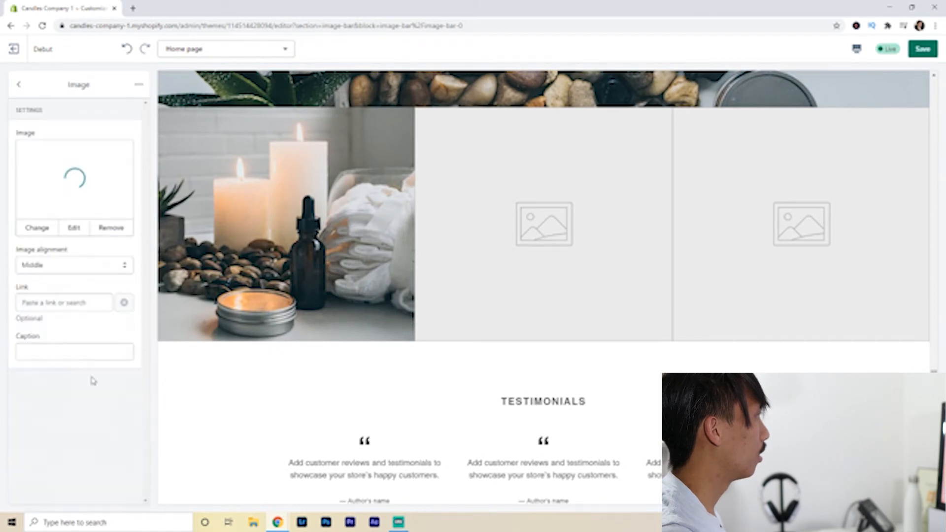
left_click(18, 86)
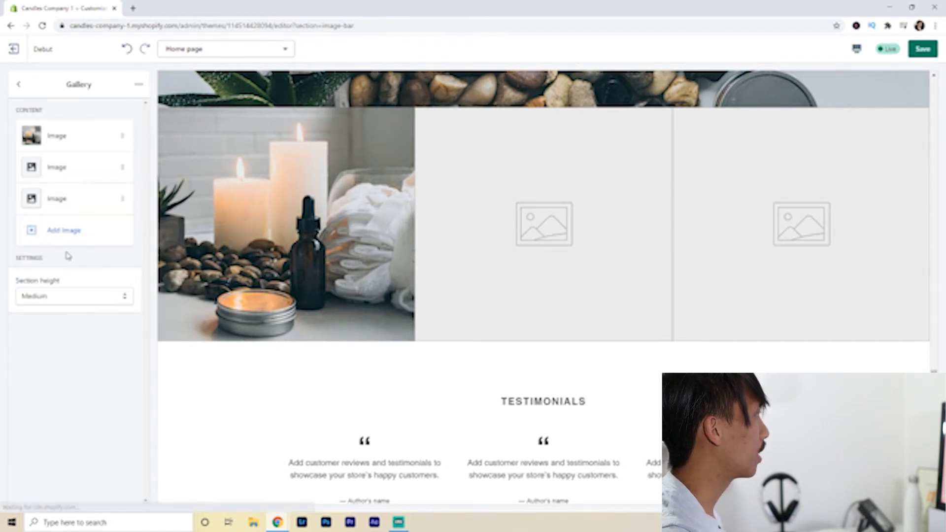
Fill the gallery's second image with the free "candles" search photo of black stones, tea lights and green plants.
left_click(75, 179)
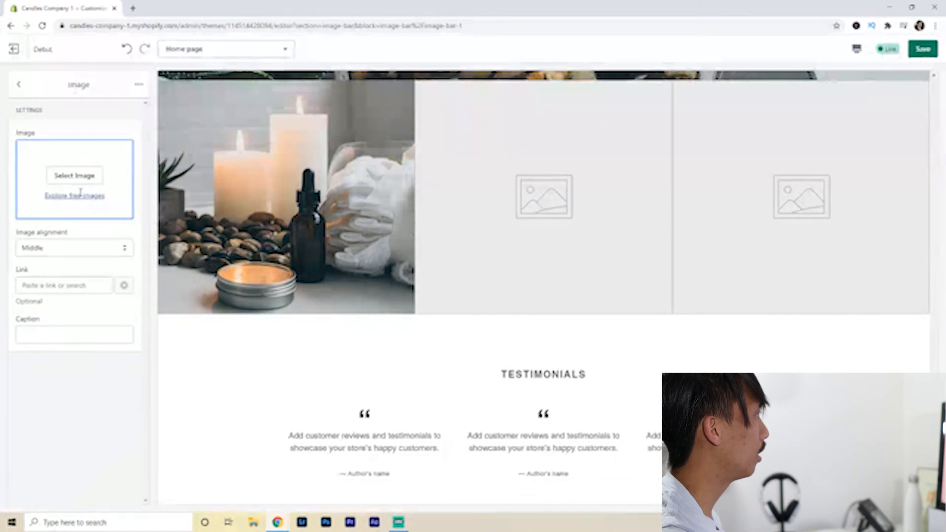
left_click(81, 195)
left_click(43, 134)
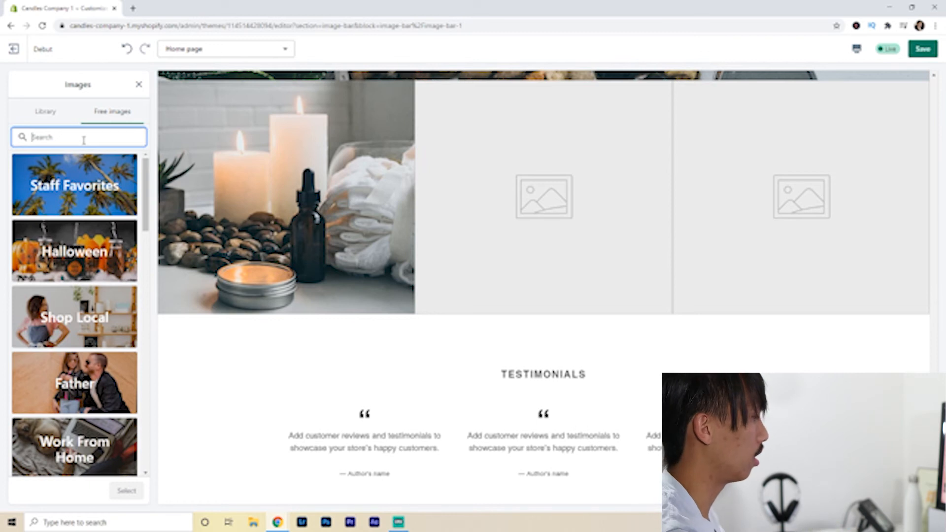
type("candles")
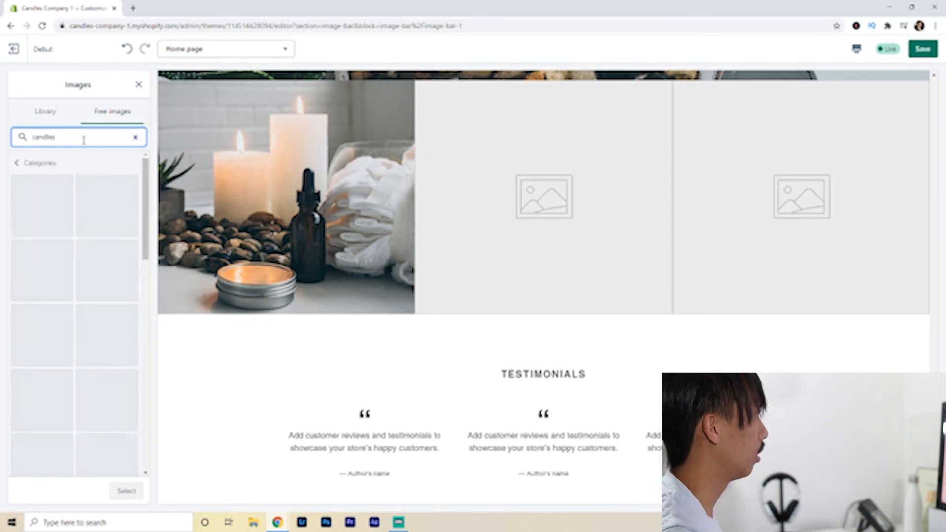
scroll(99, 296, "down", 10)
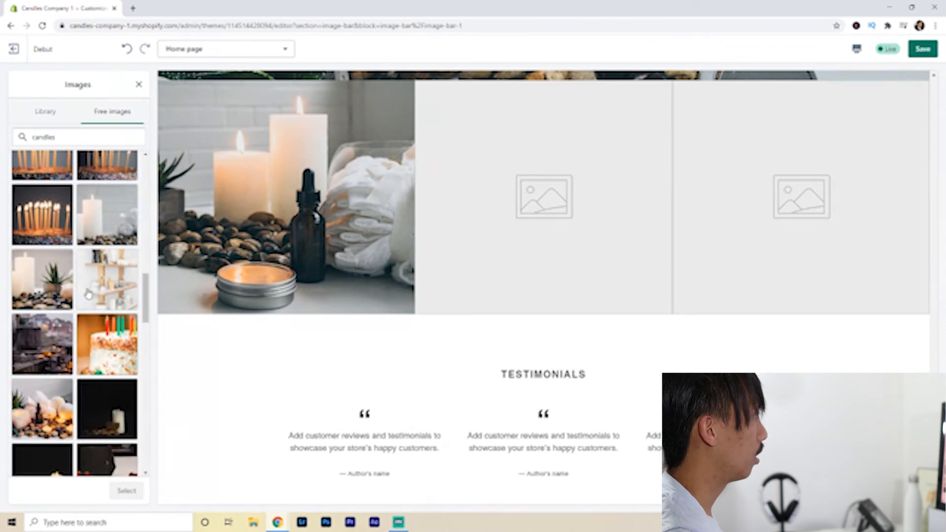
scroll(74, 394, "down", 5)
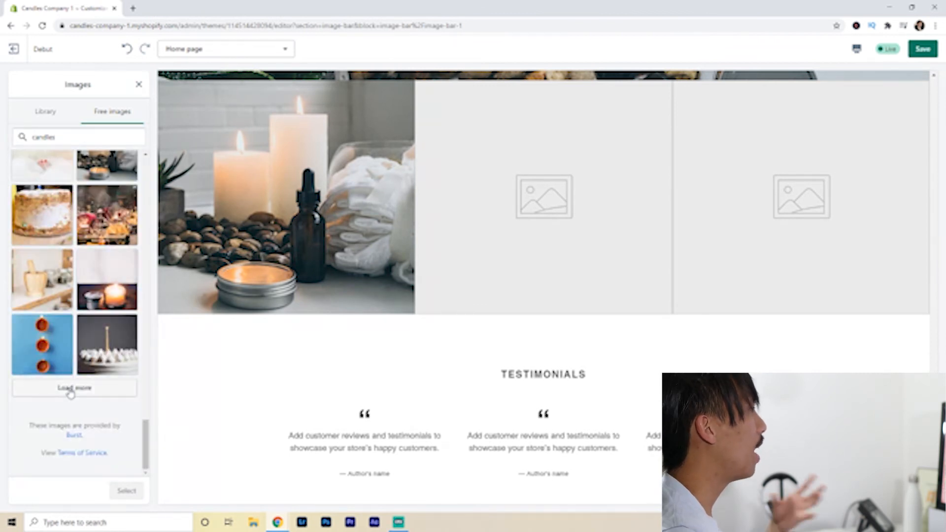
left_click(71, 390)
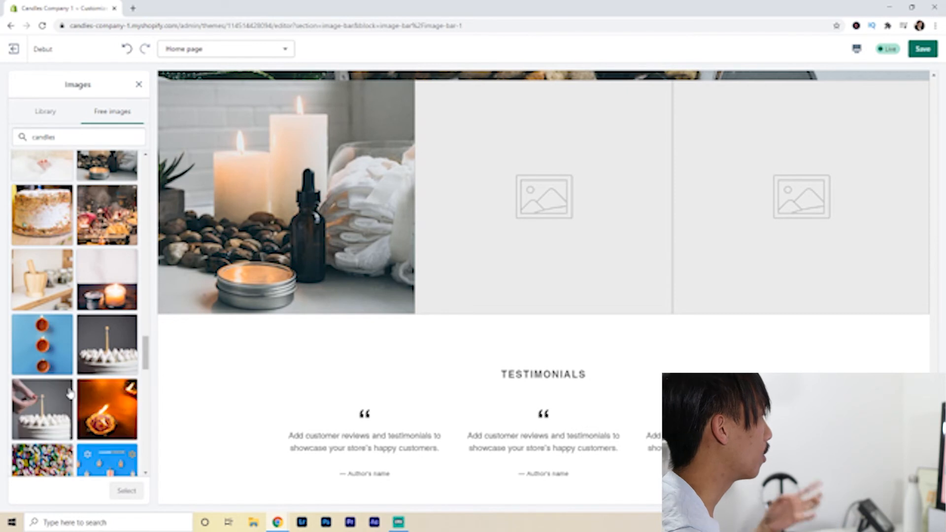
scroll(70, 392, "down", 5)
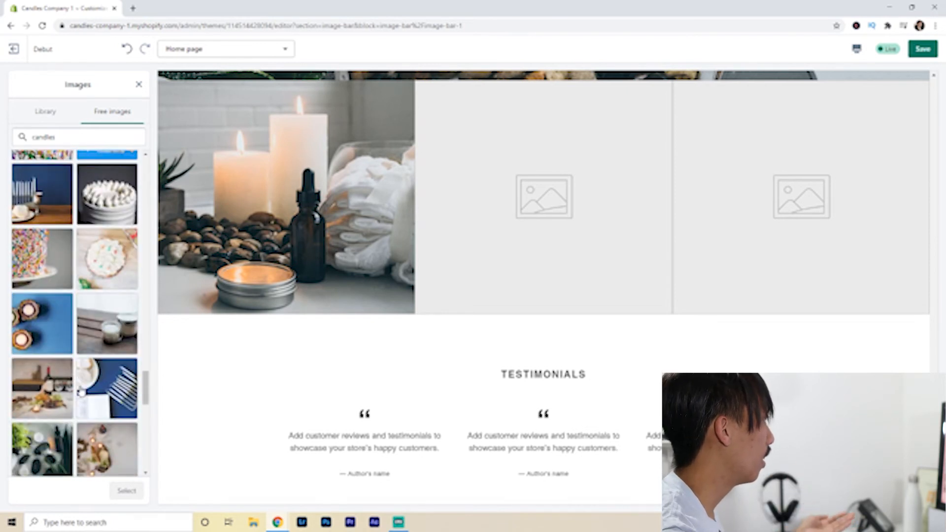
scroll(81, 393, "down", 3)
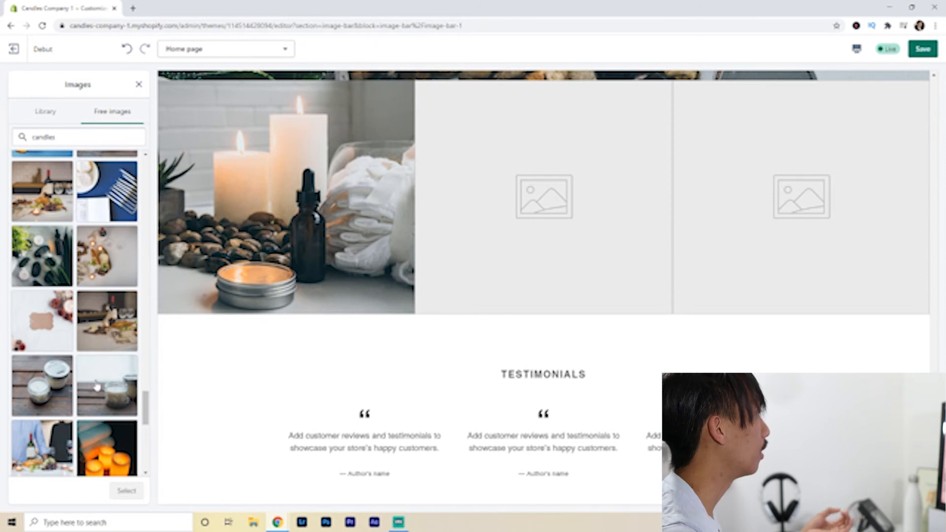
left_click(42, 255)
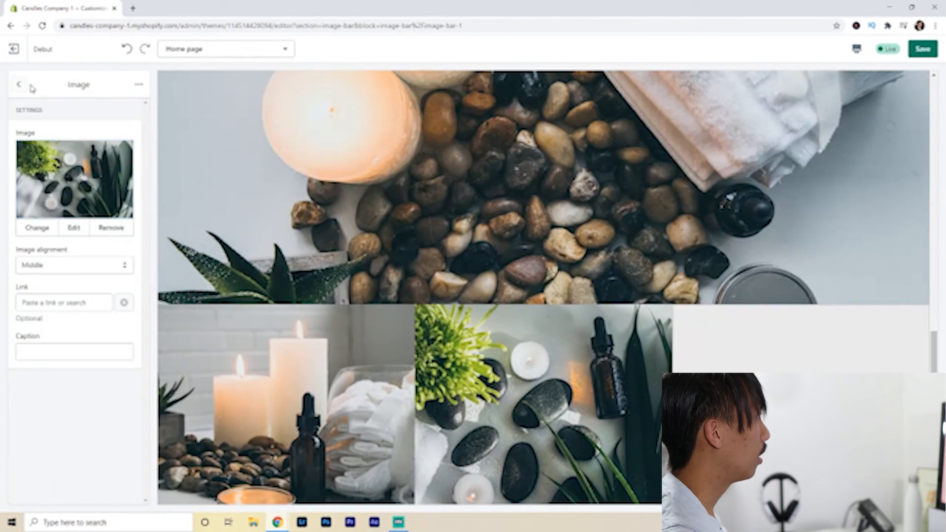
left_click(20, 84)
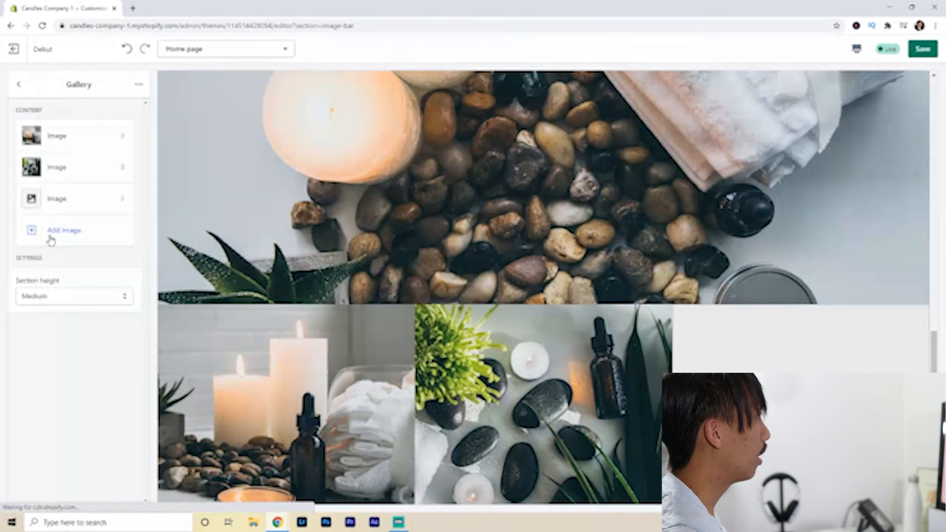
left_click(59, 197)
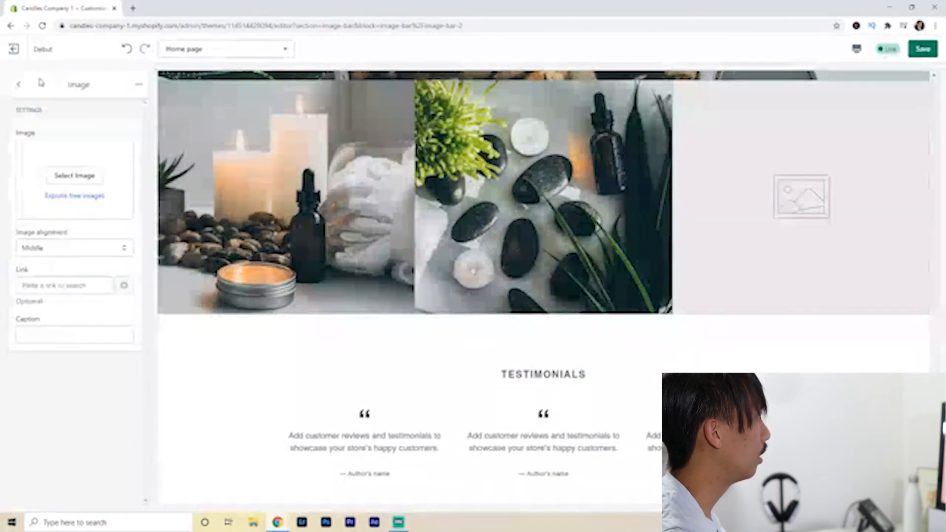
left_click(19, 85)
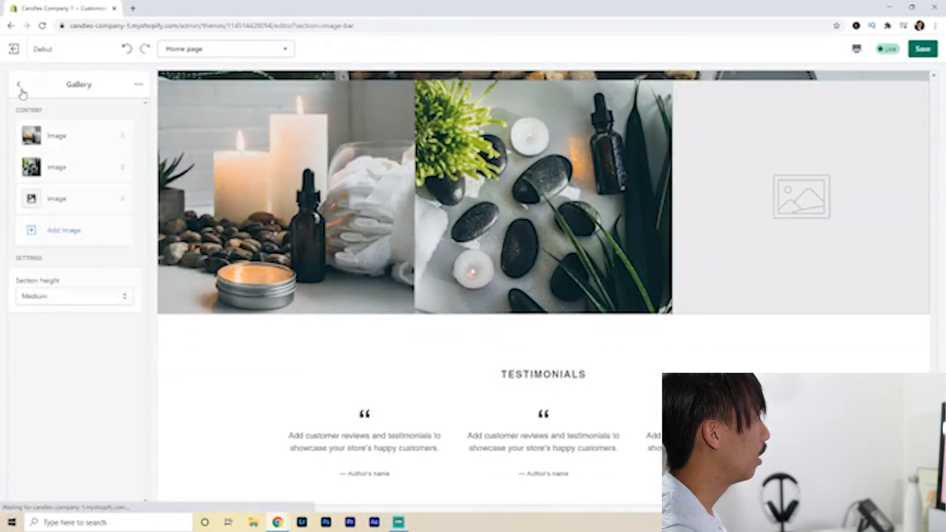
Fill the gallery's third image with the free "candles" search photo of rolled towels beside a lit candle.
left_click(81, 198)
left_click(62, 195)
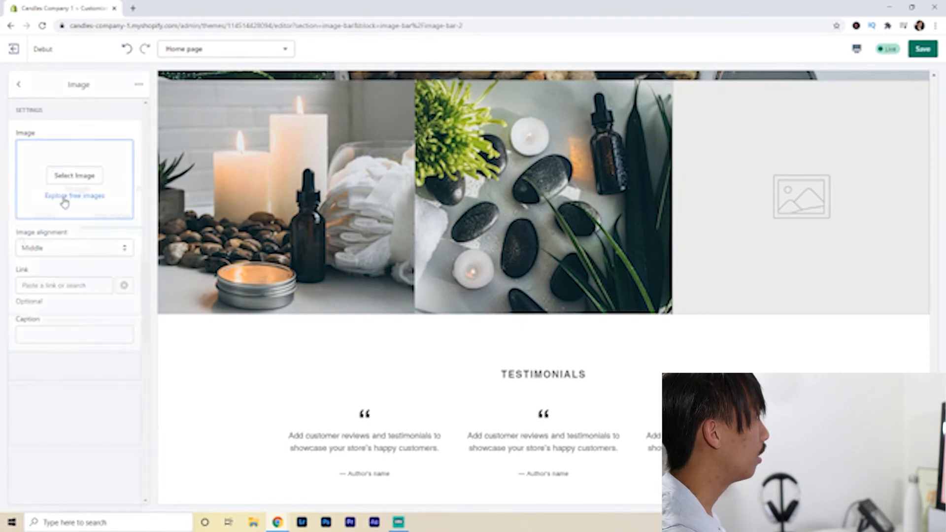
type("candles")
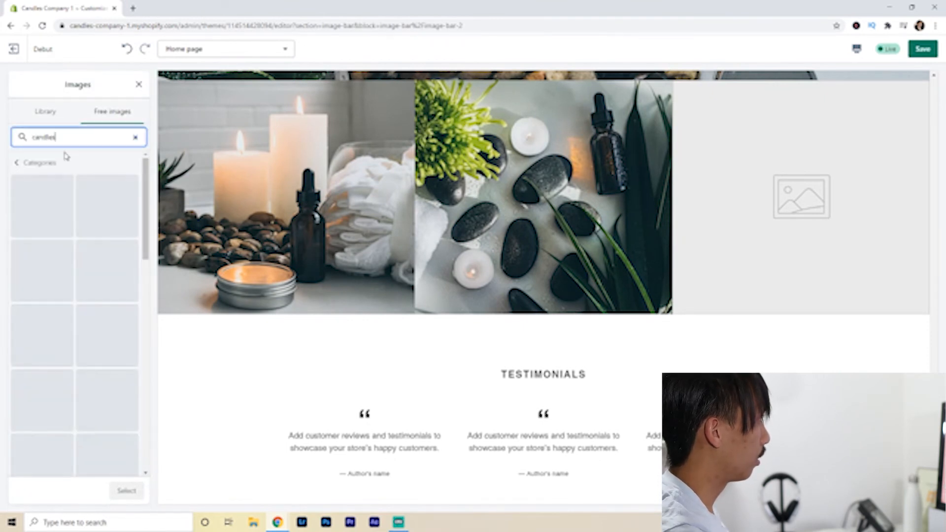
scroll(74, 296, "down", 10)
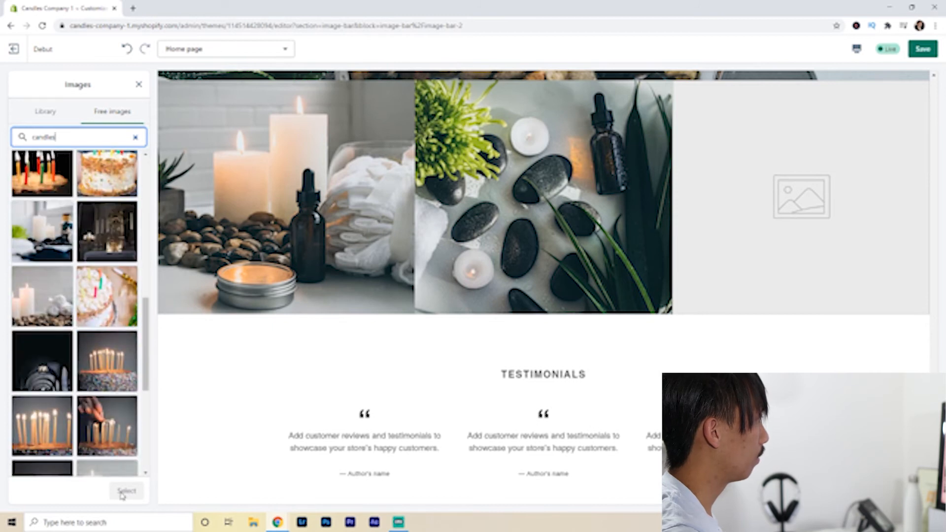
left_click(105, 392)
scroll(82, 381, "down", 10)
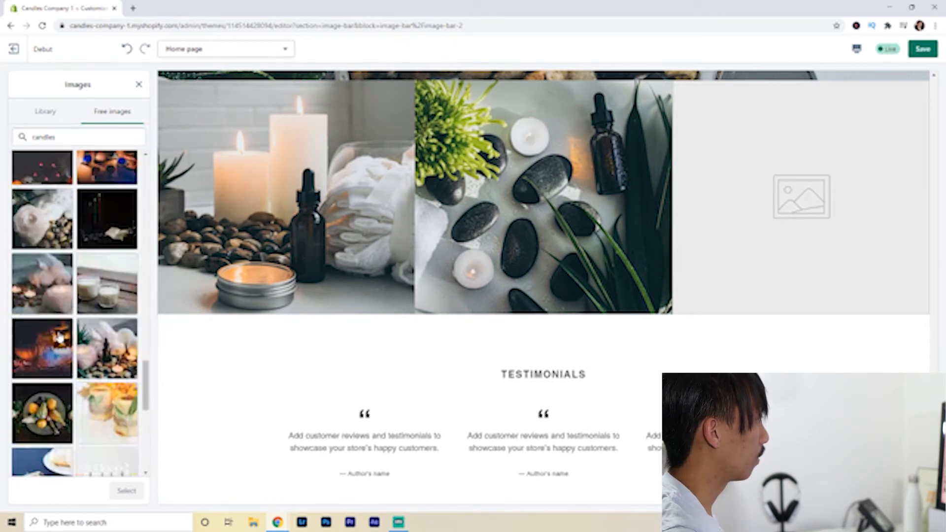
scroll(79, 397, "down", 10)
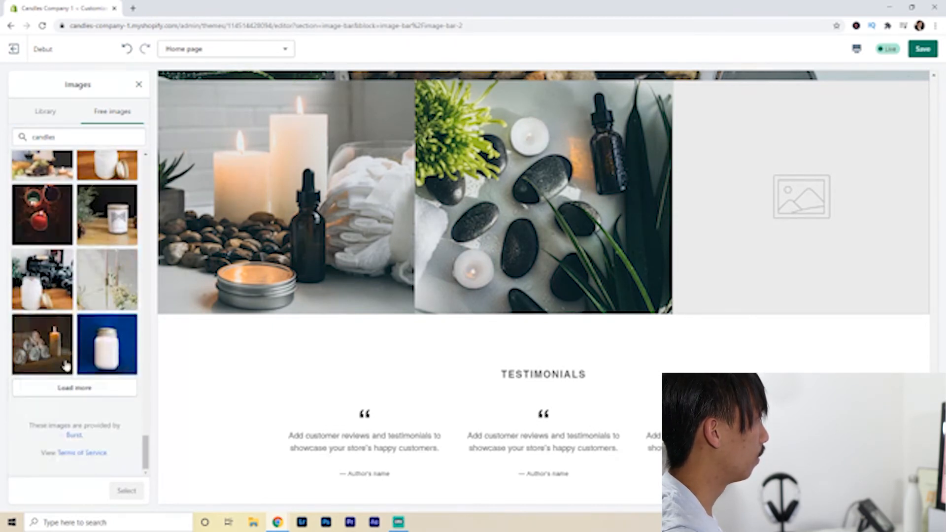
left_click(40, 353)
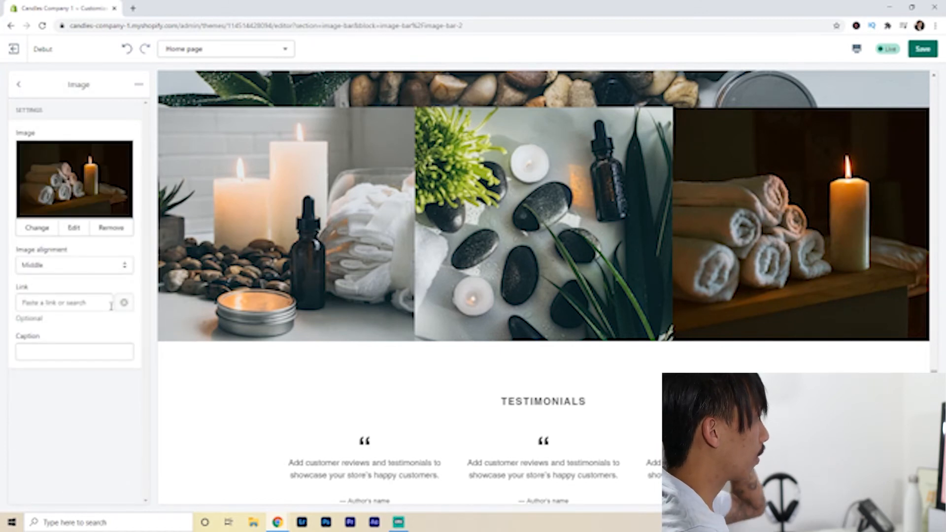
Move the gallery's first image, the lit candles with pebbles, to third place and return to the section list.
left_click(19, 84)
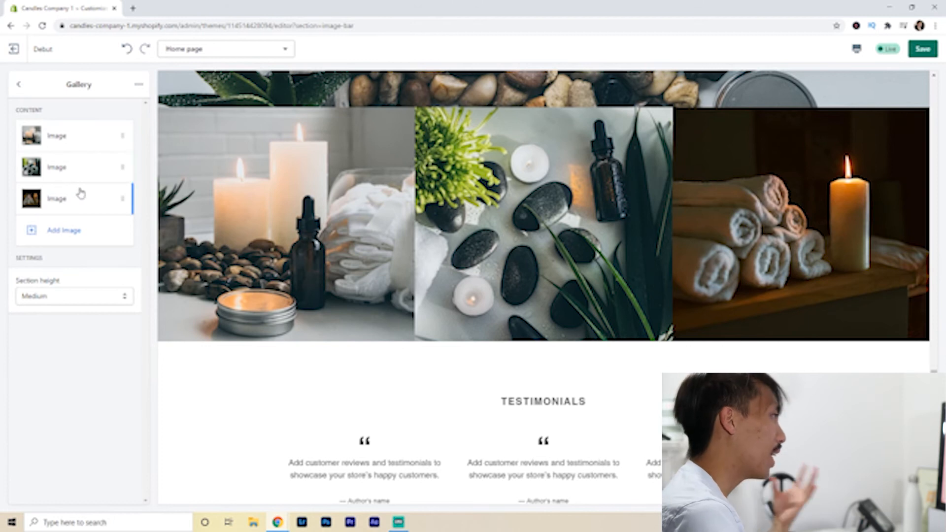
scroll(243, 379, "up", 1)
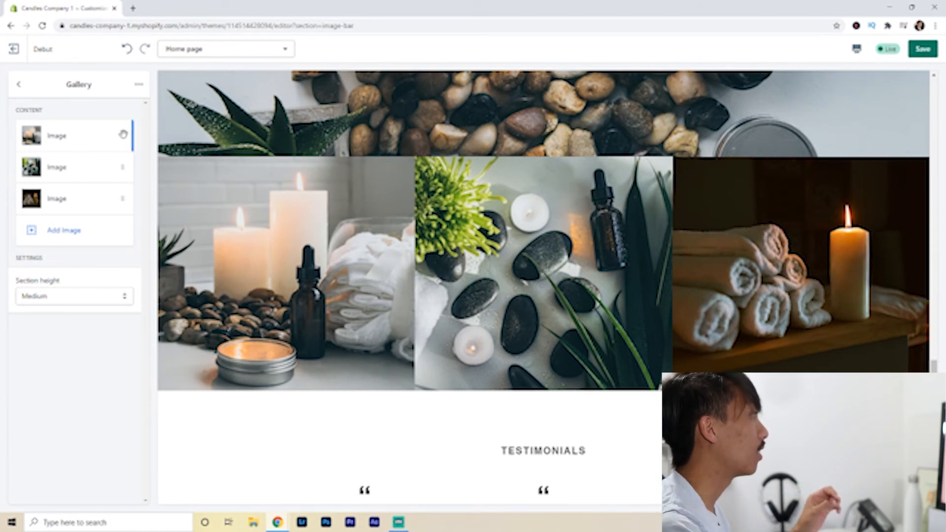
left_click_drag(123, 135, 121, 201)
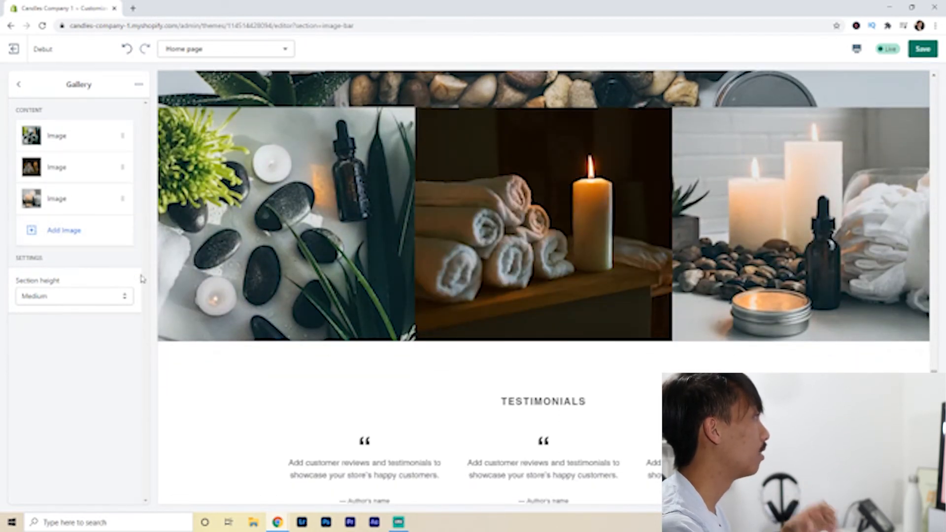
left_click(25, 87)
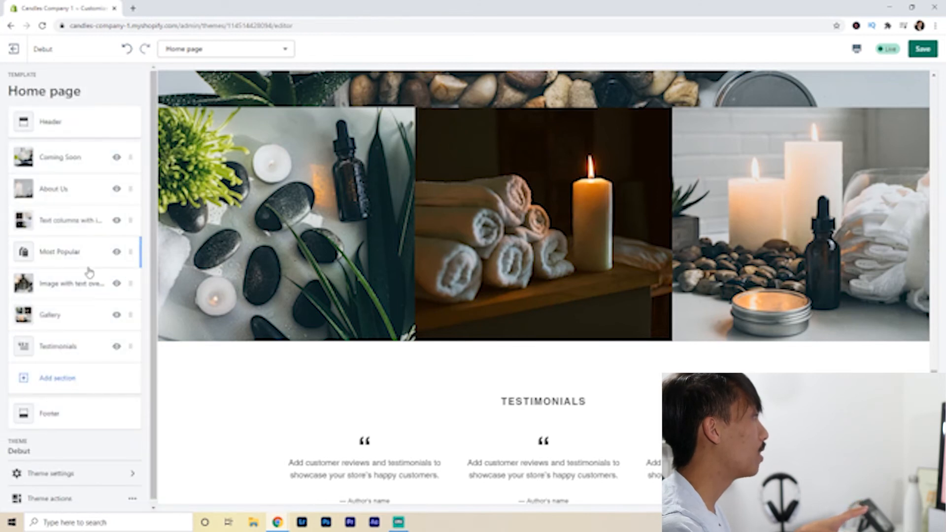
Remove the Testimonials section from the home page.
scroll(395, 365, "down", 4)
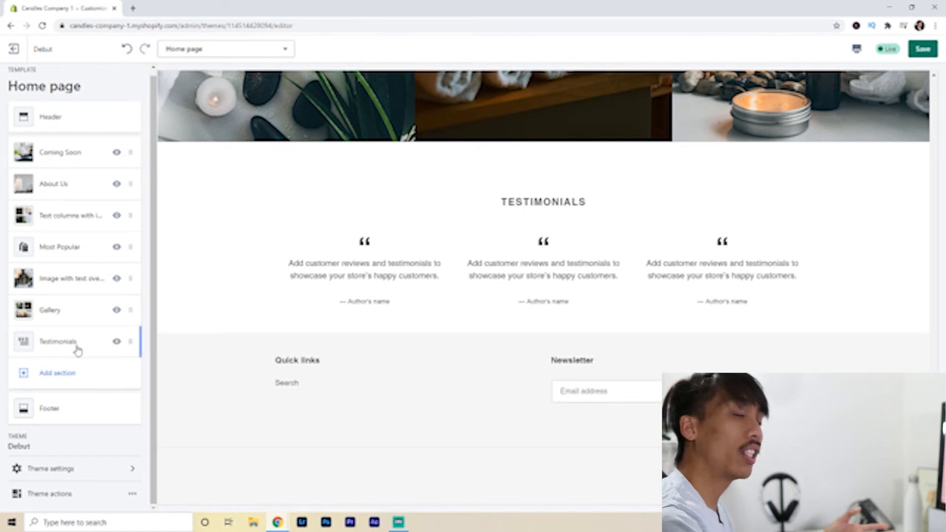
left_click(77, 350)
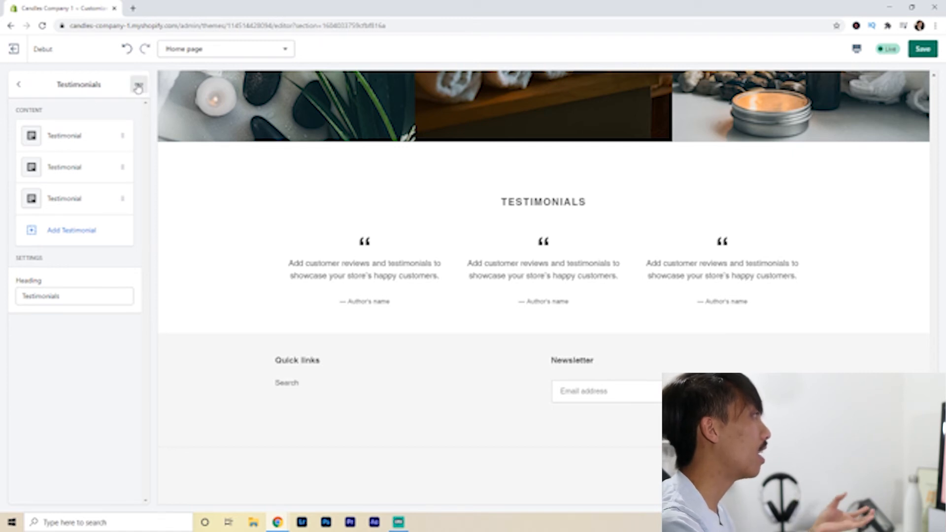
left_click(139, 88)
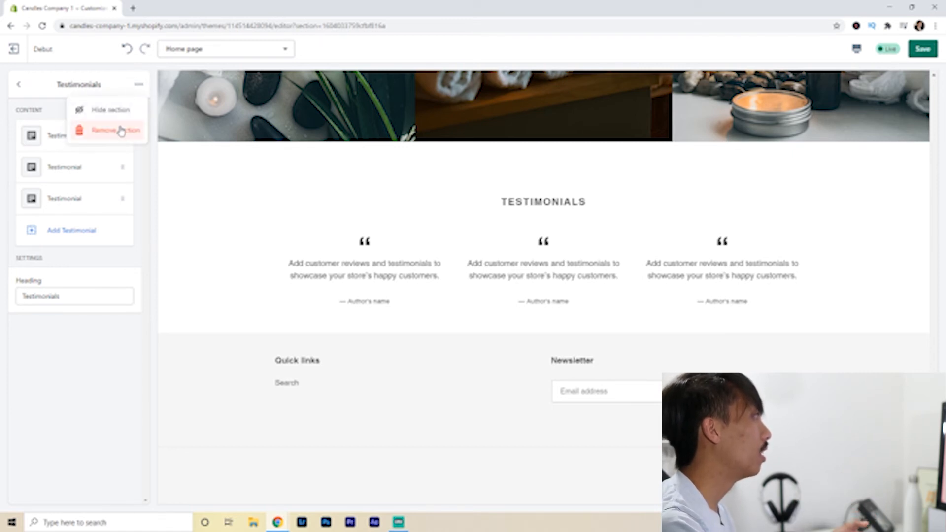
left_click(119, 132)
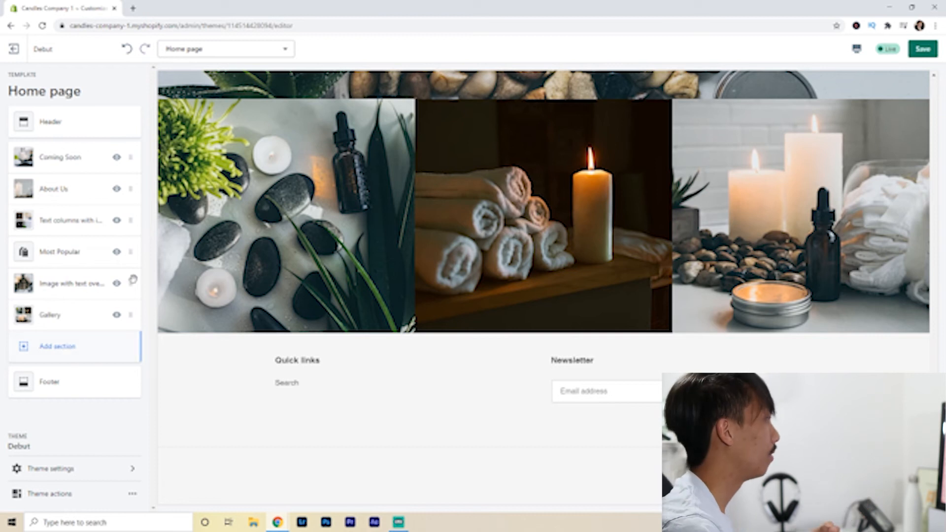
Check the home page preview from banner to footer and save the theme changes.
scroll(345, 391, "up", 15)
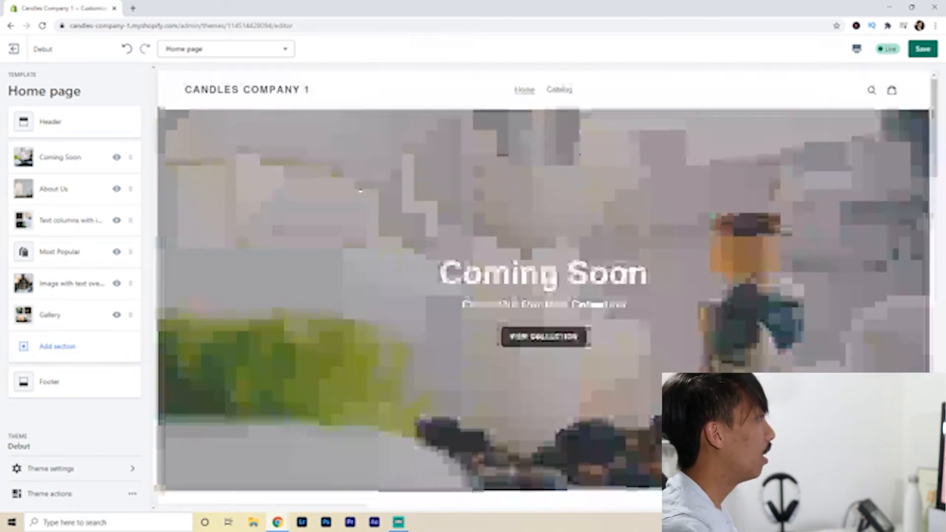
scroll(430, 394, "down", 5)
scroll(472, 247, "down", 10)
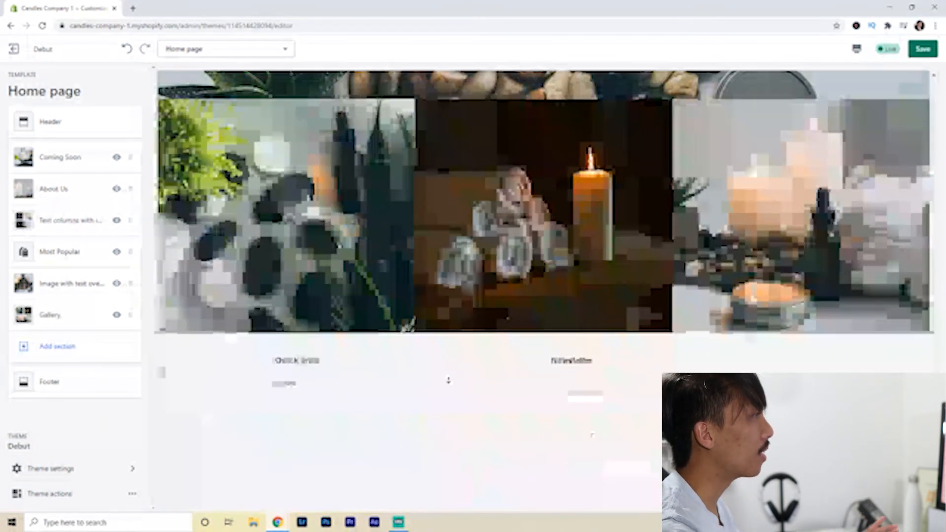
scroll(462, 414, "up", 15)
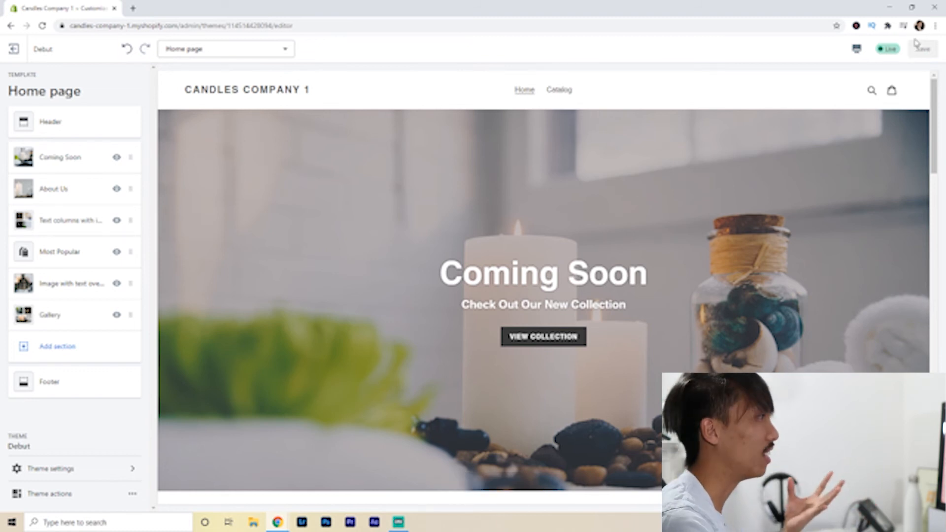
Review the saved home page in the preview, including the banner, About Us, image columns, Most Popular, gallery and footer.
scroll(436, 183, "down", 20)
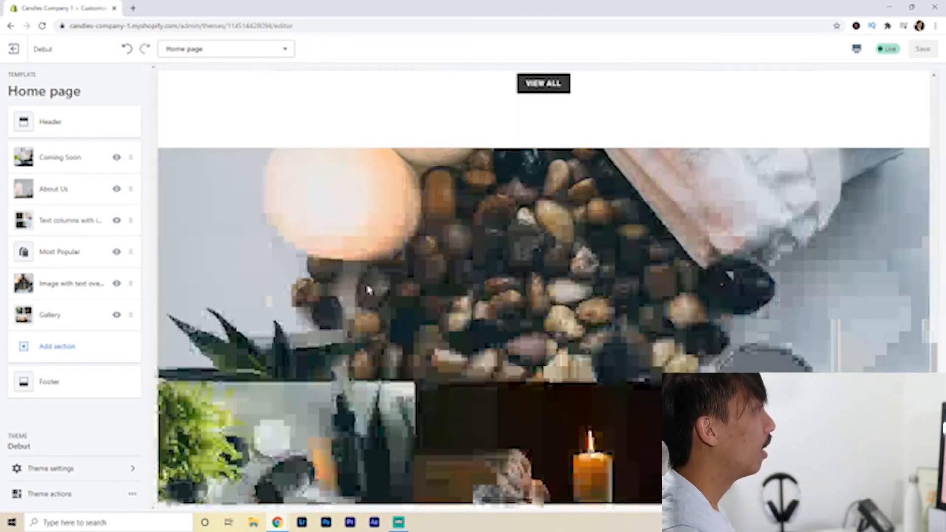
scroll(316, 280, "down", 1)
scroll(490, 378, "up", 20)
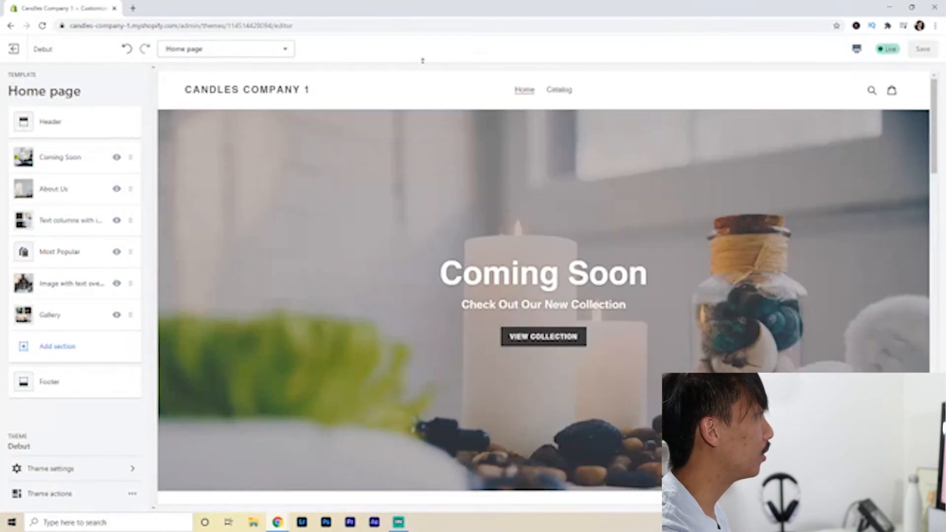
scroll(377, 189, "down", 15)
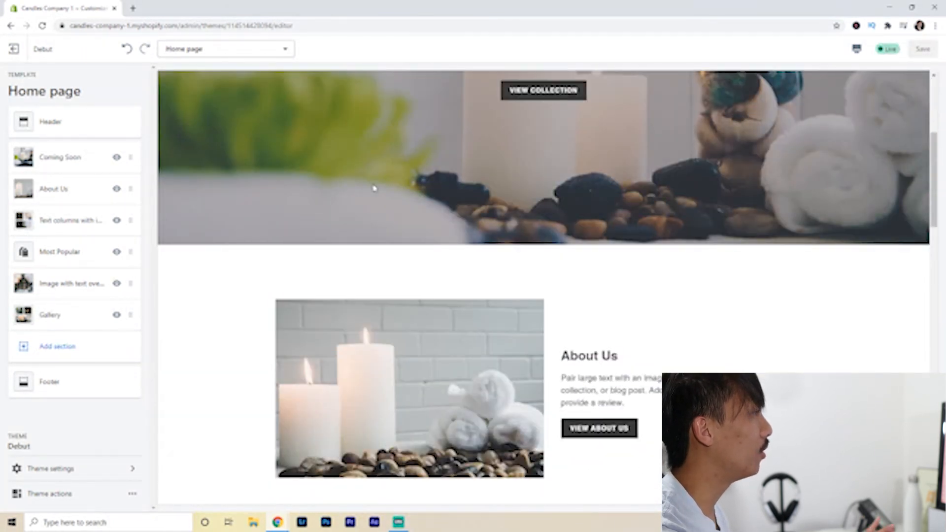
scroll(380, 194, "down", 4)
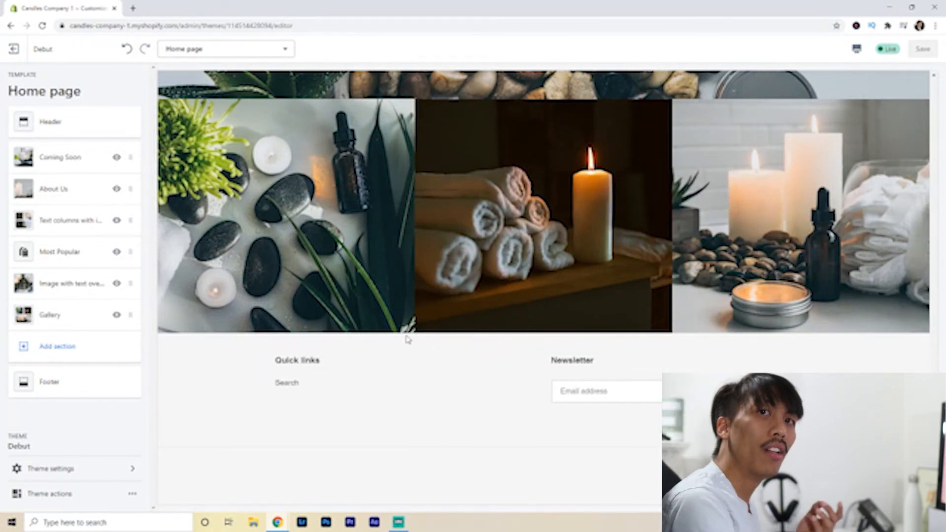
scroll(395, 424, "up", 20)
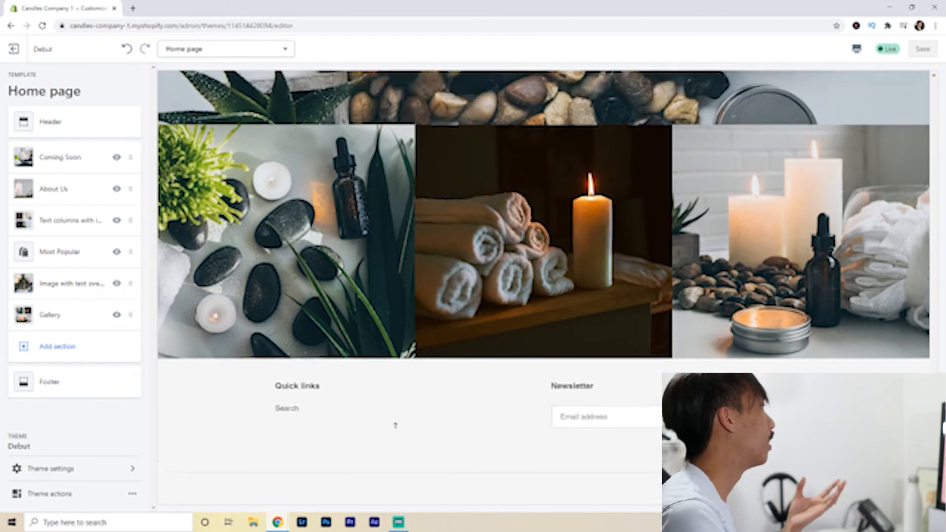
scroll(261, 254, "down", 5)
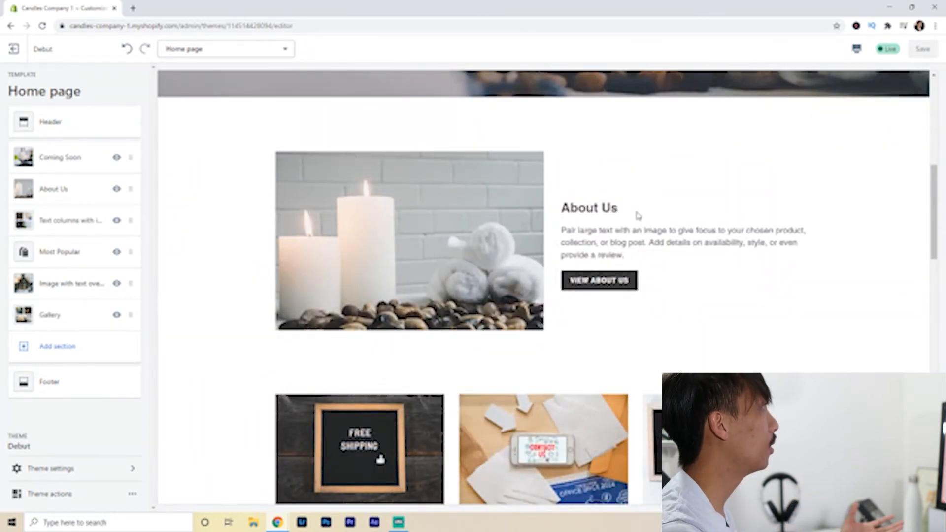
scroll(638, 217, "down", 9)
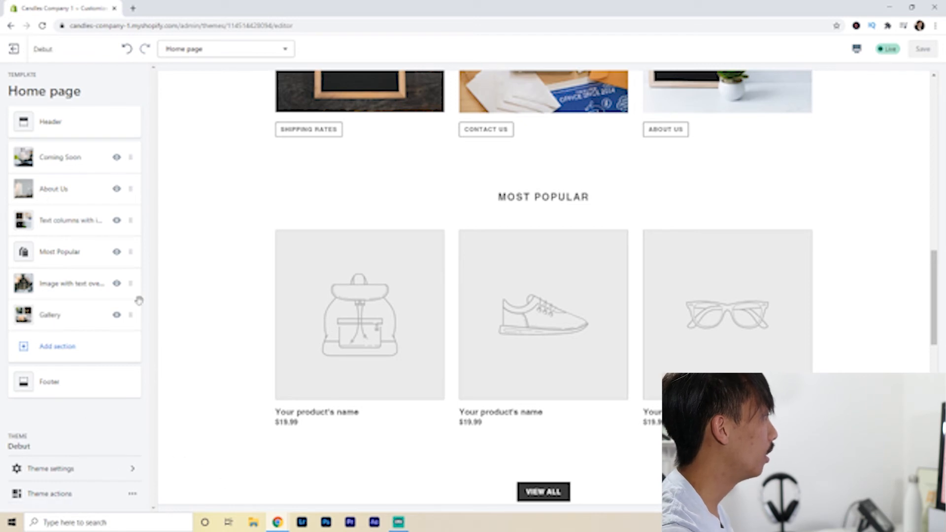
Look over the Theme settings categories, return to the section list and check the preview from Most Popular to the footer.
left_click(75, 468)
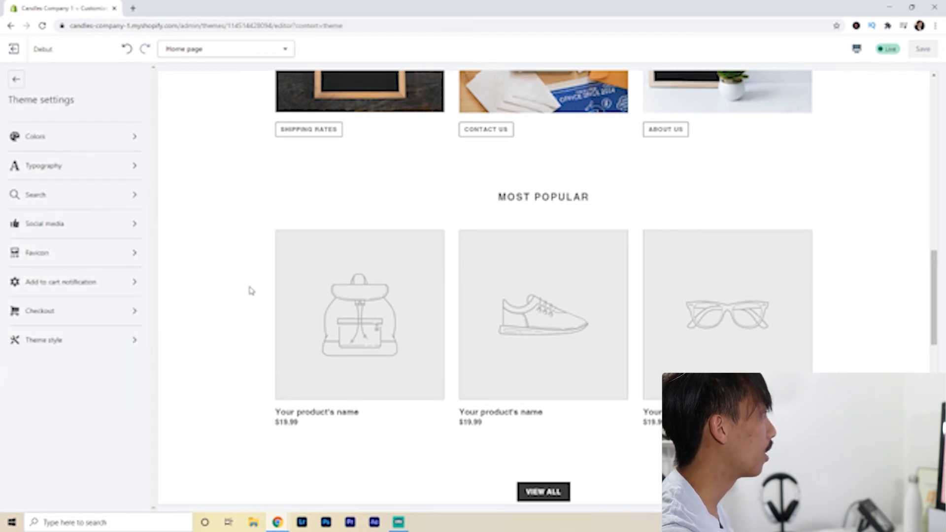
left_click(17, 79)
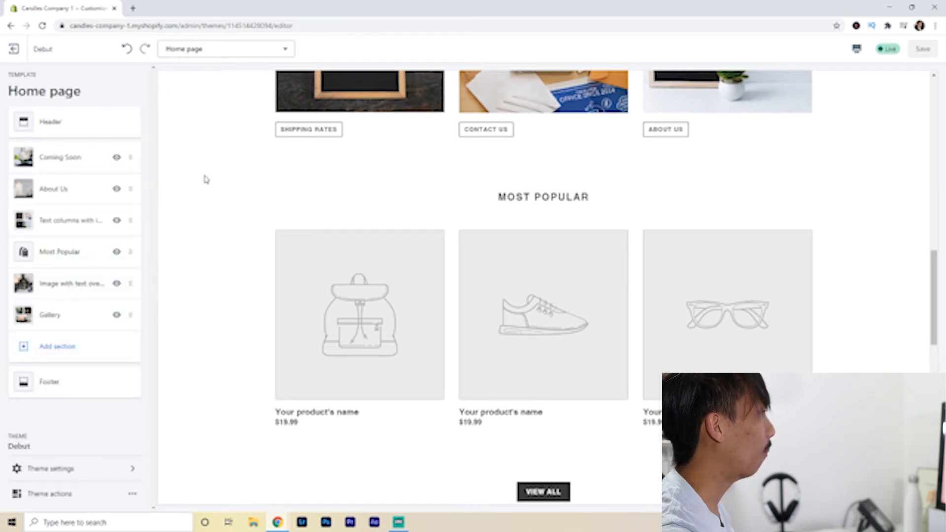
scroll(206, 180, "down", 10)
scroll(206, 180, "up", 8)
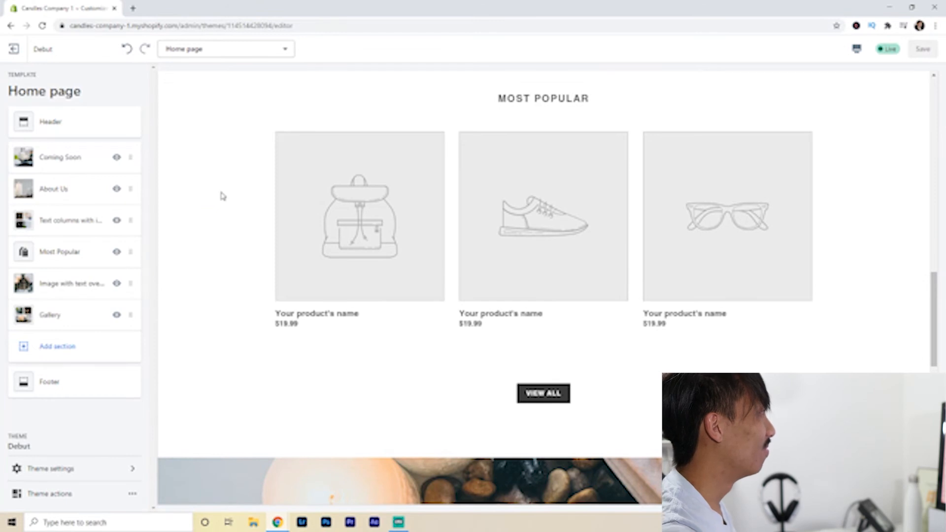
scroll(220, 203, "down", 8)
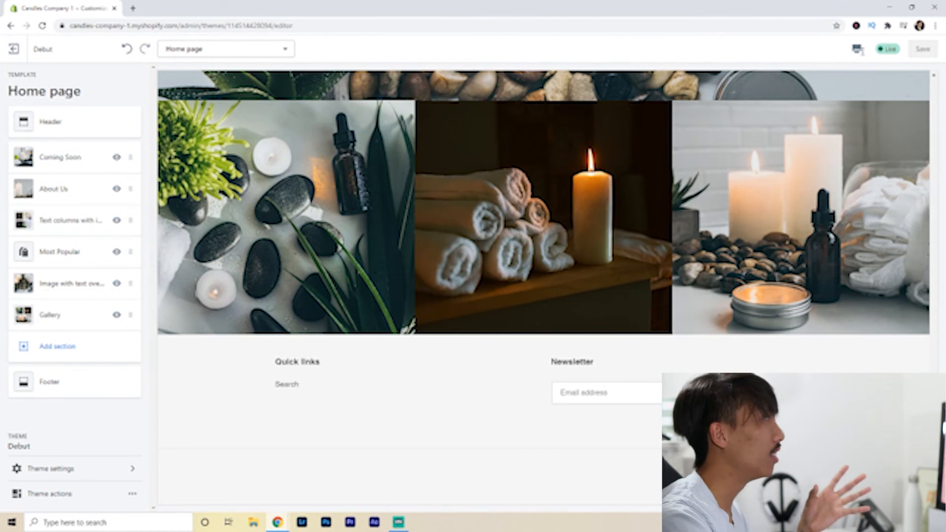
Exit the theme editor, open the online store in a new tab and examine its home page from banner to footer.
left_click(14, 49)
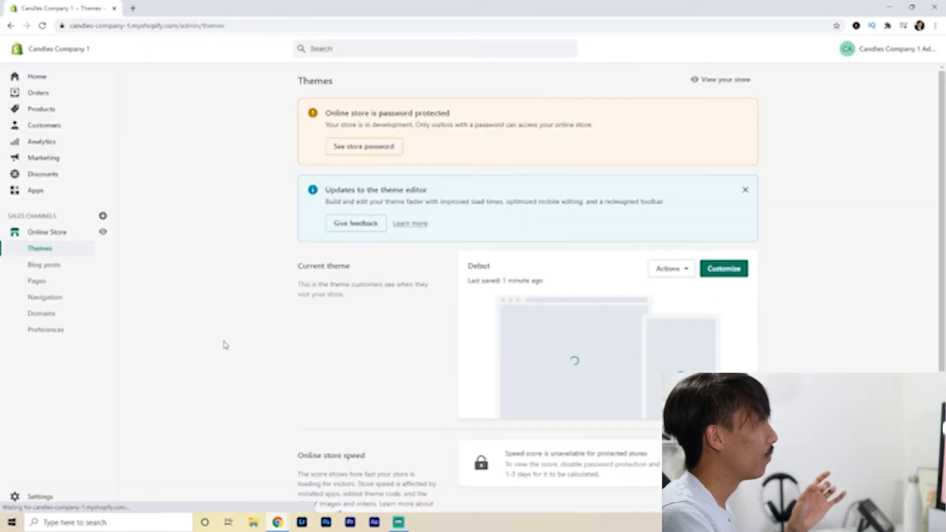
left_click(104, 235)
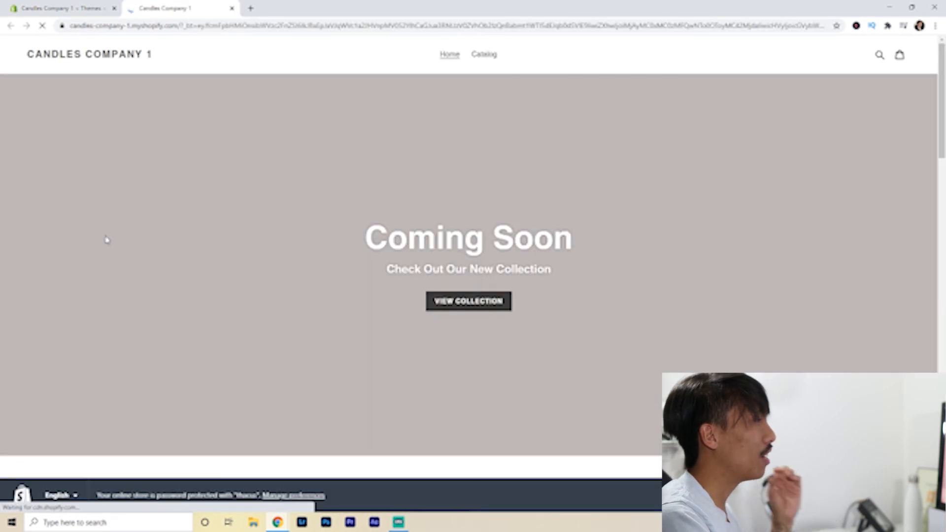
scroll(496, 269, "down", 1)
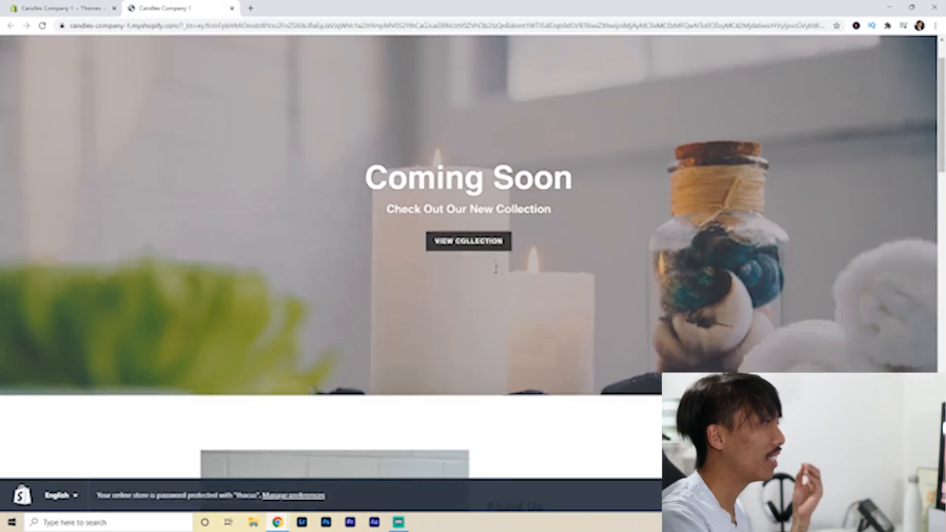
scroll(495, 269, "down", 2)
scroll(499, 270, "down", 2)
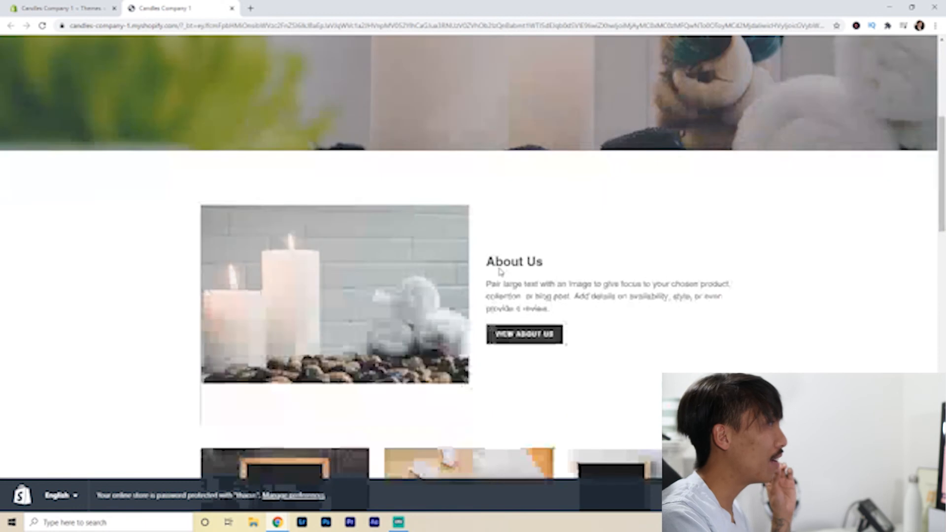
scroll(500, 271, "down", 15)
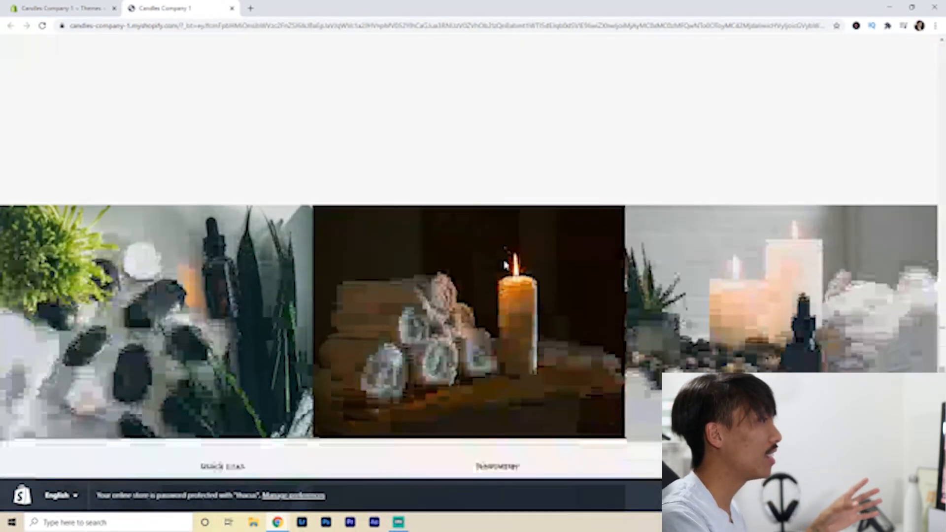
scroll(504, 265, "down", 2)
middle_click(393, 417)
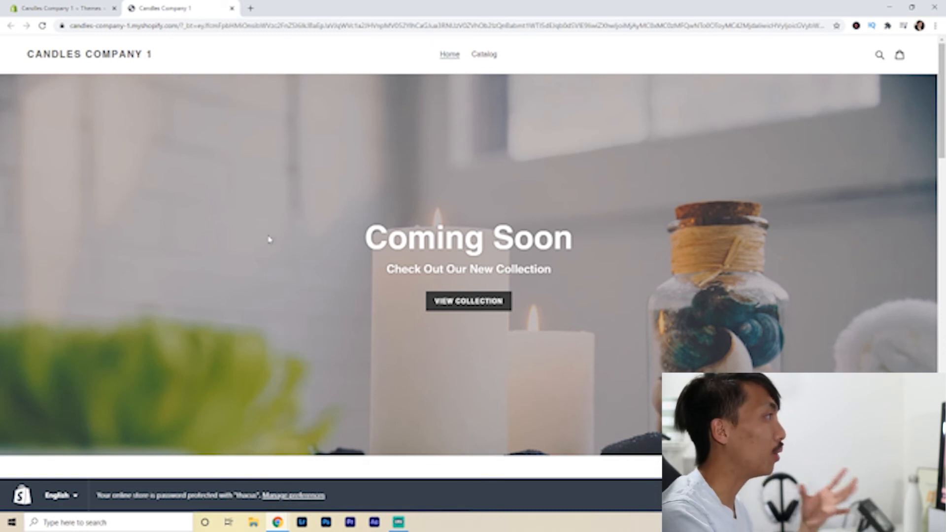
scroll(269, 263, "down", 12)
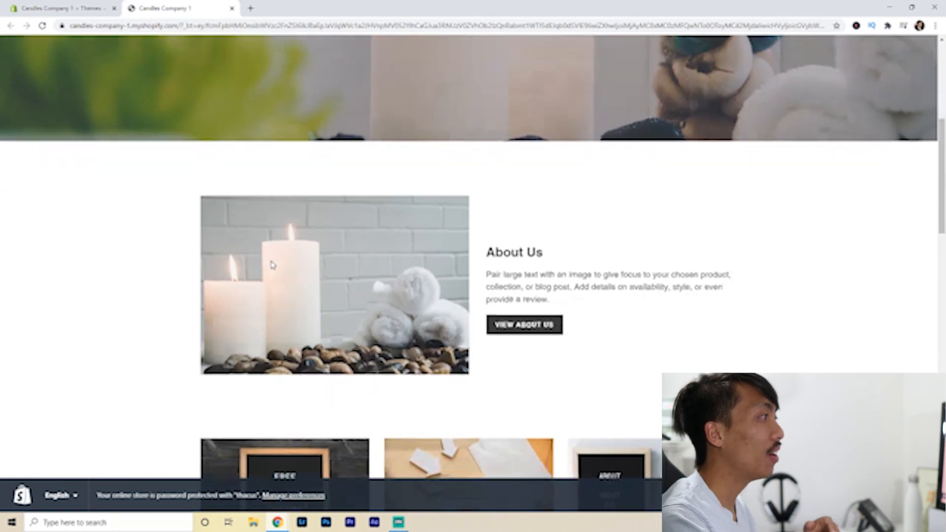
Look over the image columns and Most Popular section on the storefront home page, and close the storefront tab.
scroll(272, 266, "down", 2)
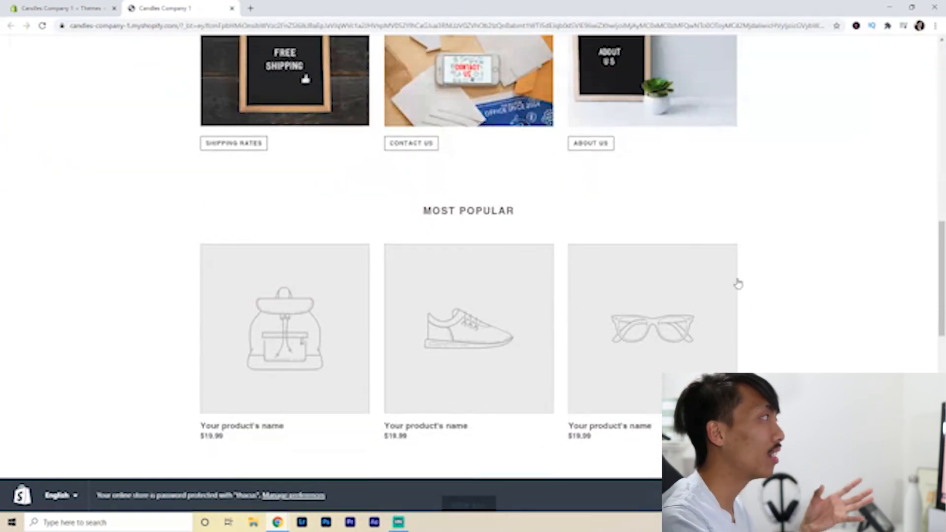
left_click_drag(942, 286, 942, 96)
left_click(232, 8)
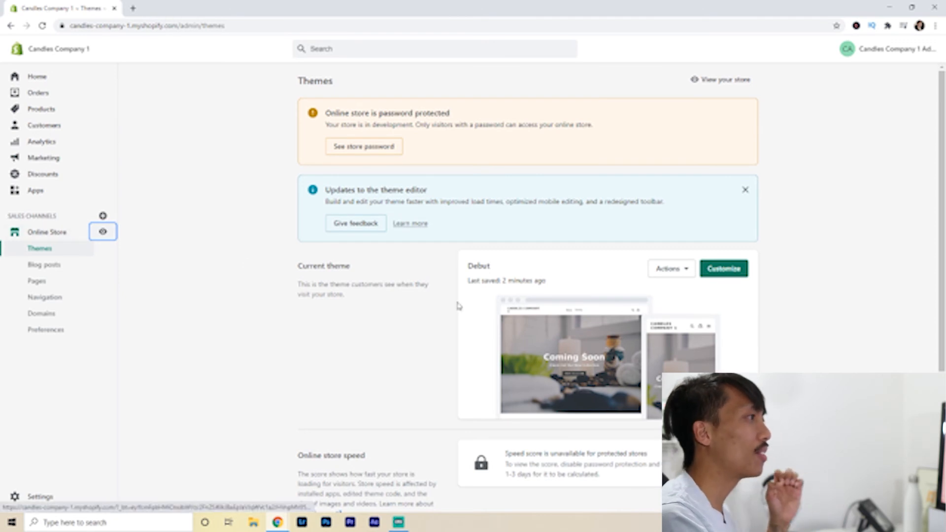
Reopen the Debut theme for customization and bring up its Social media theme settings.
left_click(725, 271)
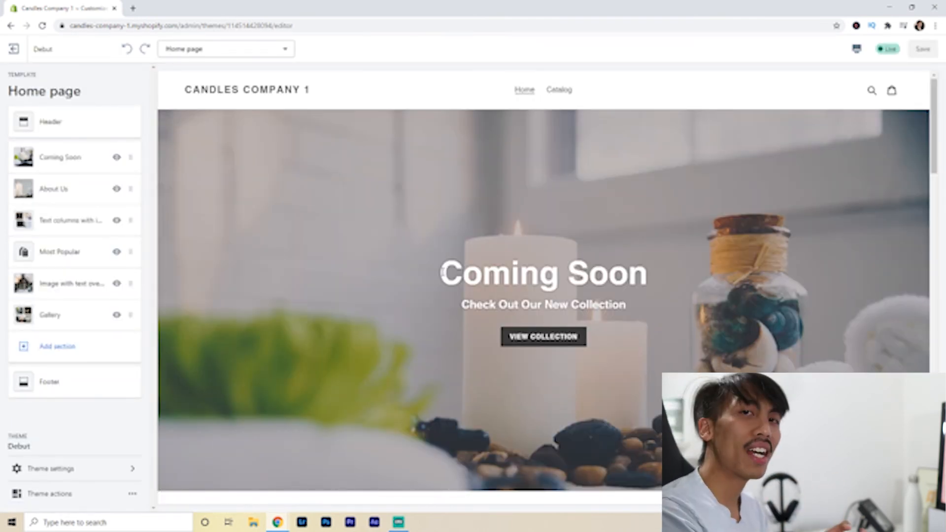
left_click(87, 465)
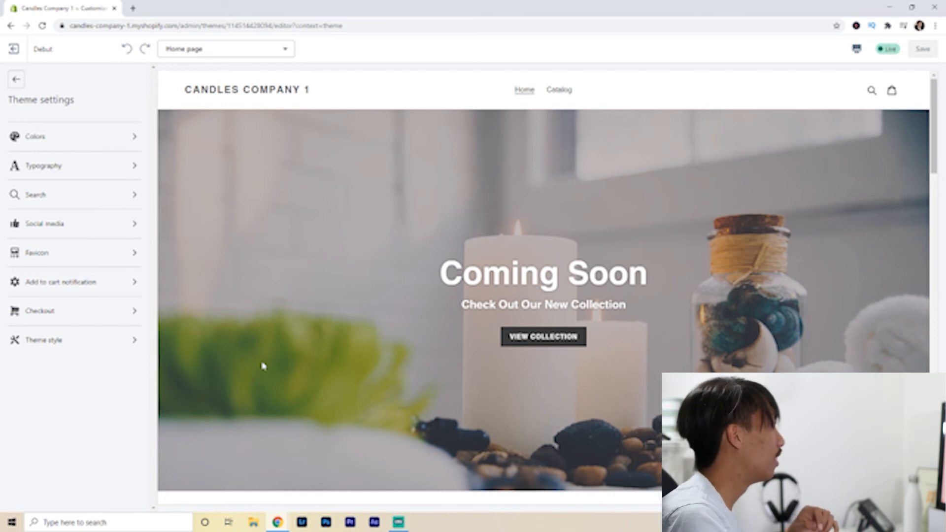
left_click(84, 227)
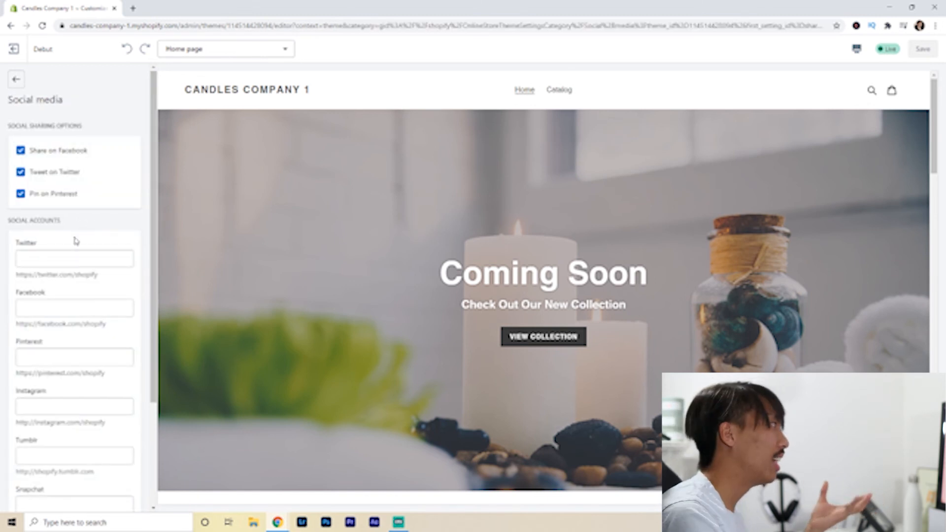
Fill the Twitter account with the placeholder "asdf;lkasdfd" and the Facebook account with "asdfasdf".
left_click(58, 260)
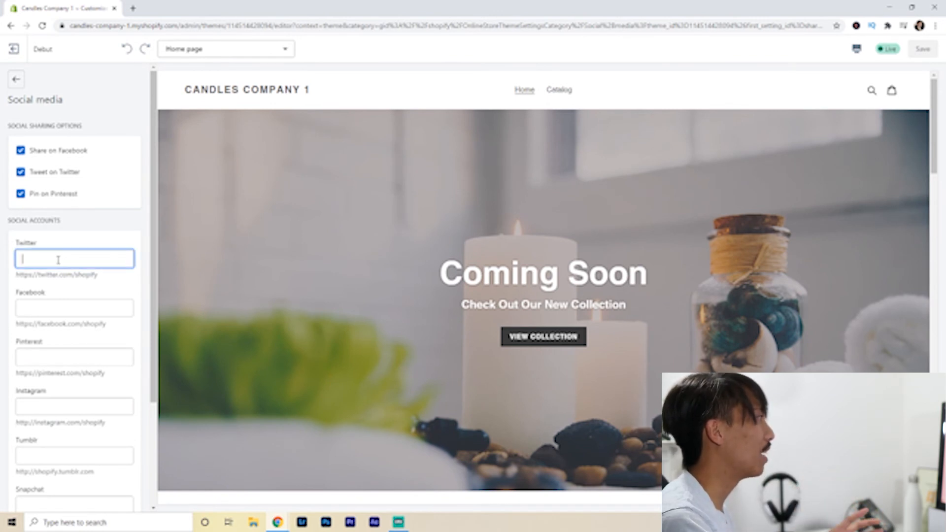
scroll(98, 262, "down", 1)
scroll(98, 263, "down", 1)
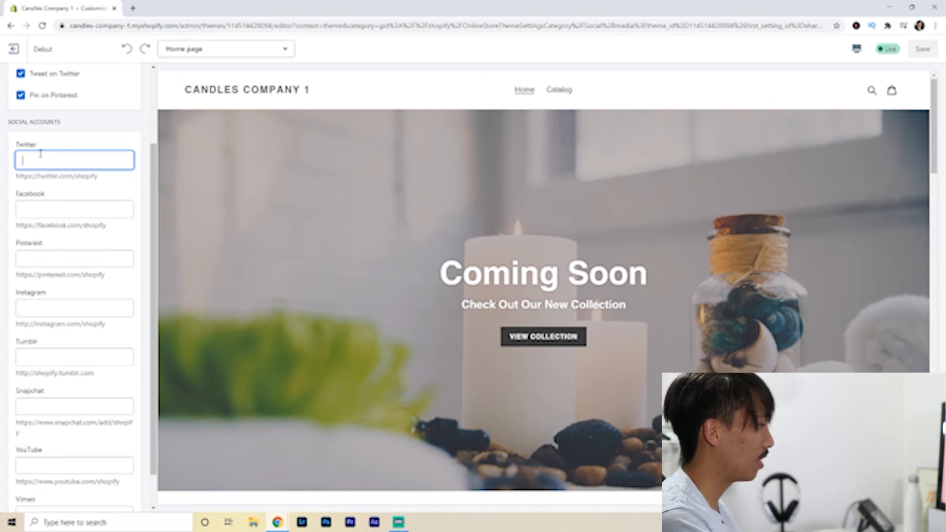
type("asdf;lkasdfd")
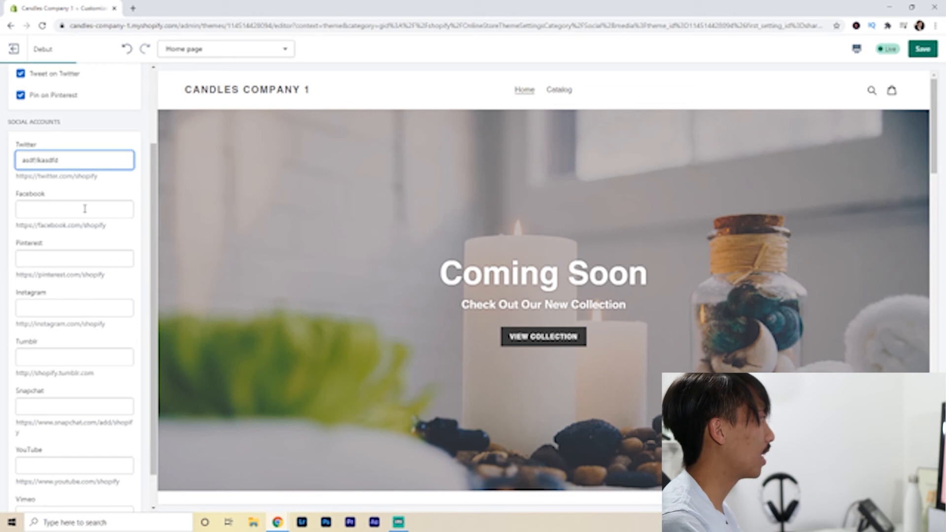
left_click(70, 211)
type("asdfasd")
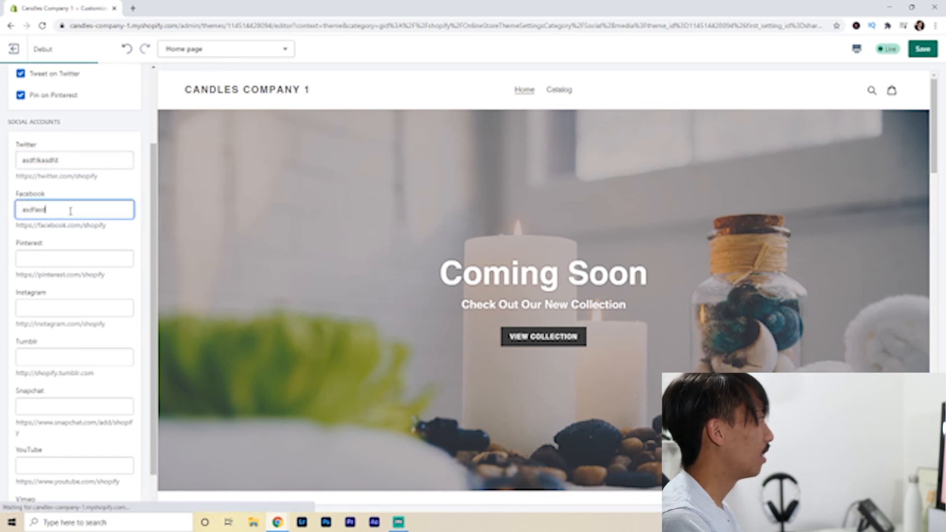
type("f")
Enter the placeholder "asdfasdf" for the Pinterest and Tumblr accounts and "asdfsdaf" for Instagram.
left_click(23, 259)
type("asdfasdf")
left_click(45, 308)
type("asdfsdaf")
left_click(43, 357)
type("asdfasdf")
Enter the placeholder "asdfasdf" for both the Snapchat and YouTube accounts.
left_click(42, 405)
type("asdfasdf")
scroll(42, 419, "down", 1)
left_click(41, 430)
type("asdfasdf")
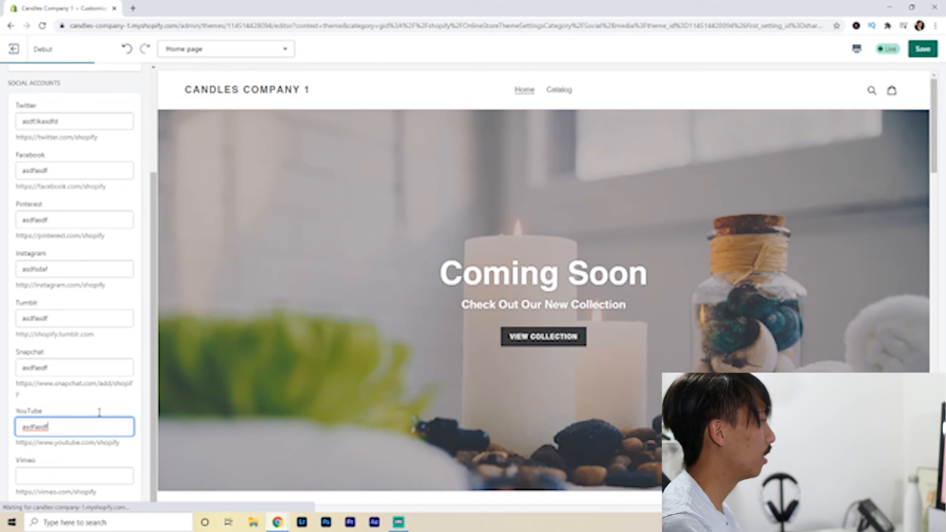
Examine the footer in the home page preview for social media icons and compare it with the filled-in social accounts.
scroll(328, 252, "down", 10)
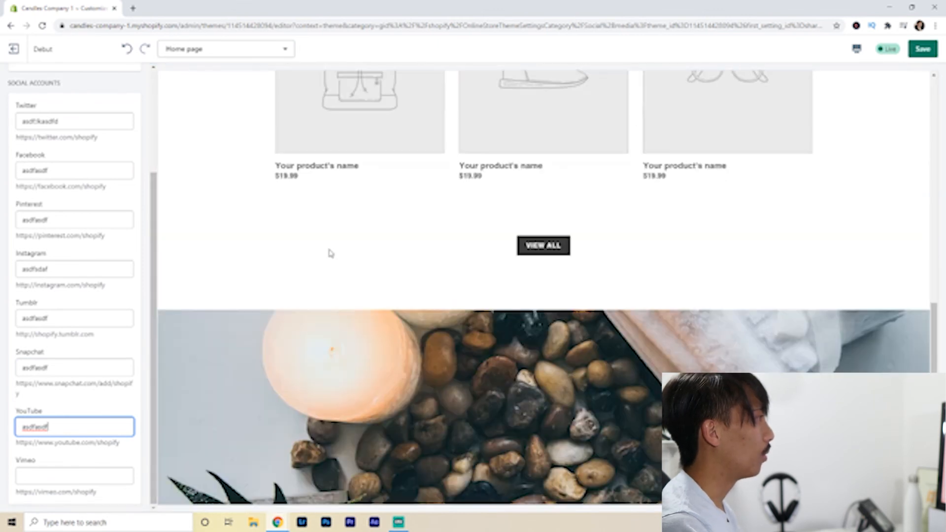
scroll(330, 253, "down", 10)
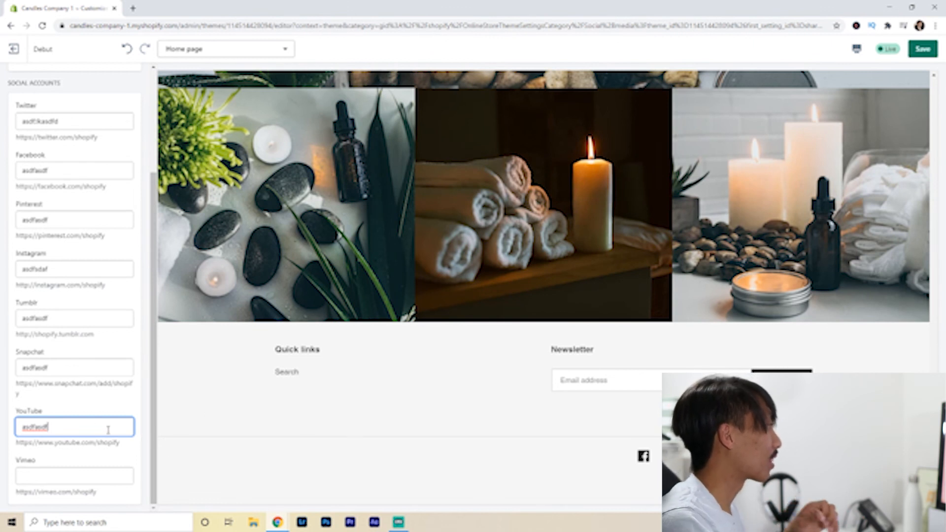
left_click(360, 452)
scroll(359, 441, "up", 15)
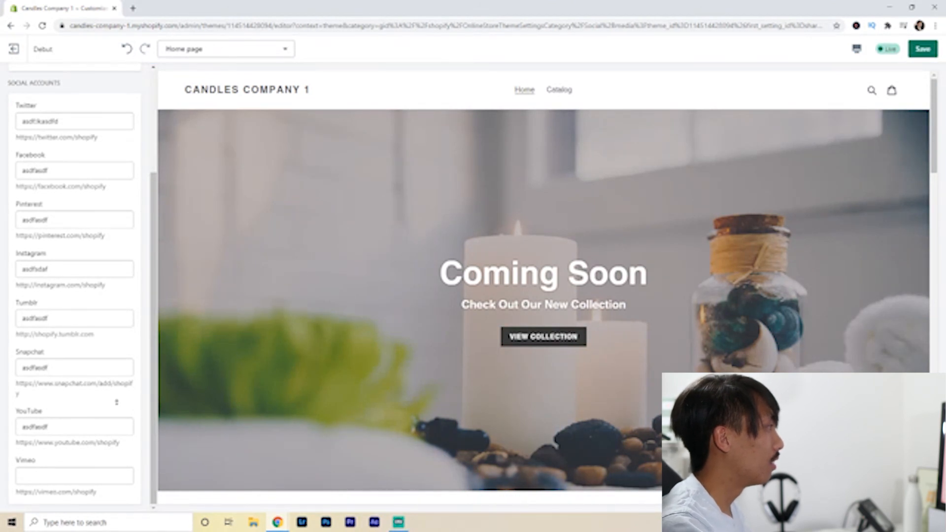
scroll(116, 403, "up", 3)
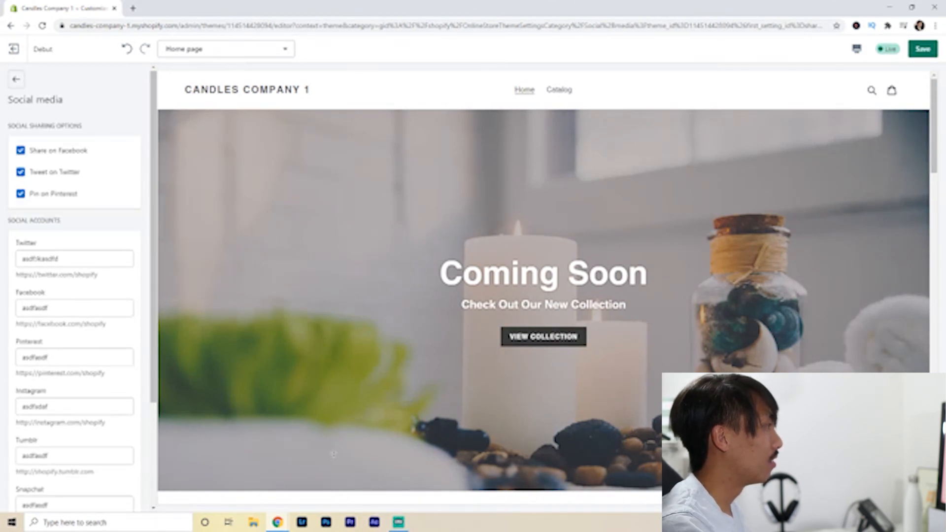
right_click(216, 355)
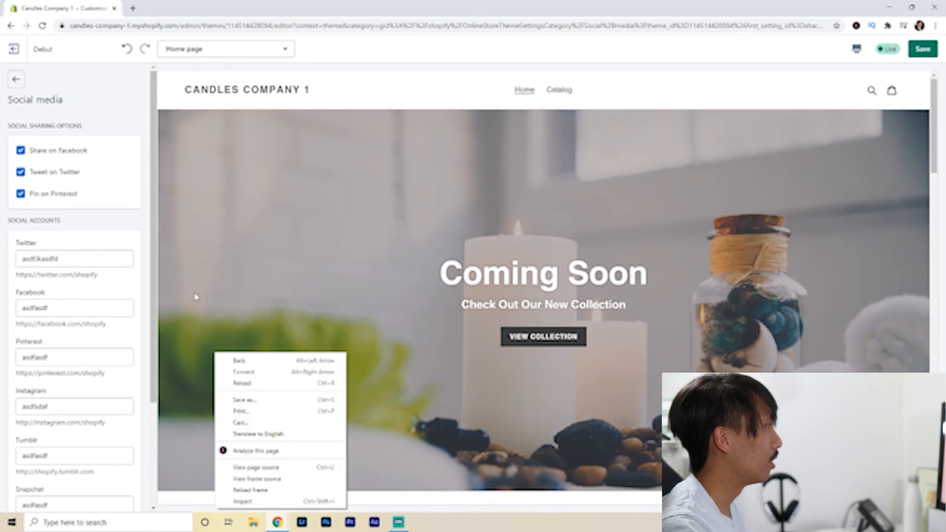
left_click(123, 345)
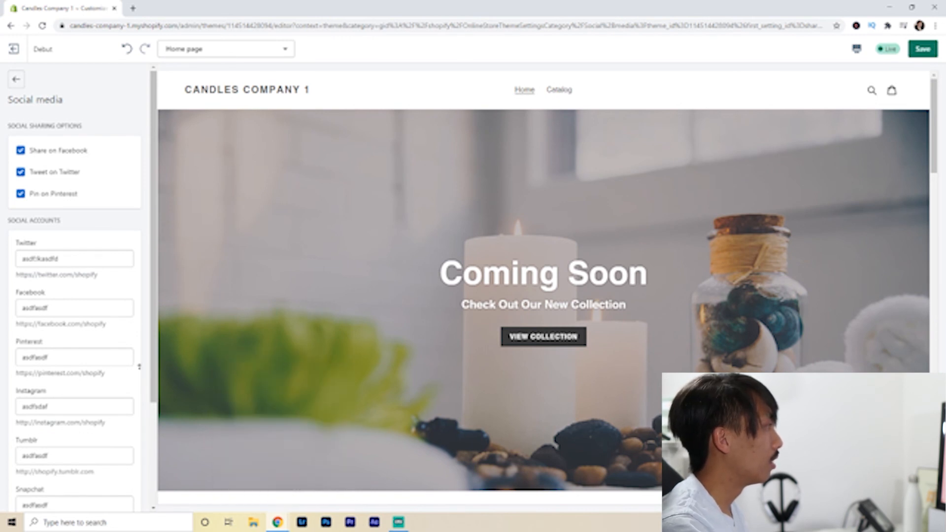
left_click_drag(159, 361, 154, 435)
left_click(577, 373)
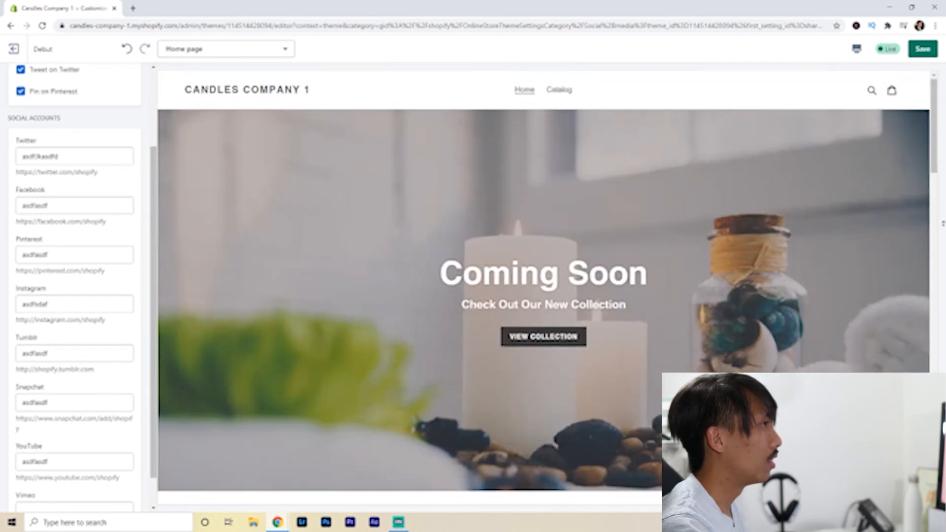
right_click(906, 252)
left_click(772, 98)
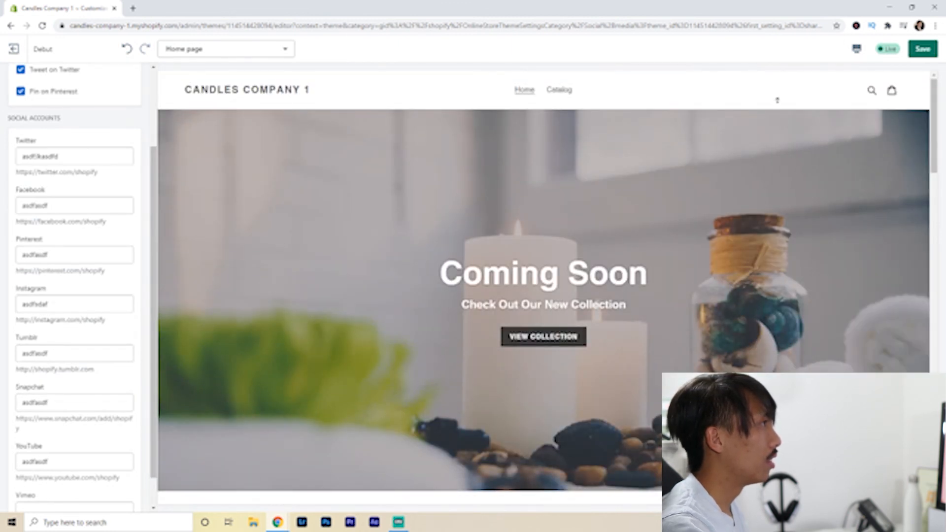
scroll(776, 99, "down", 15)
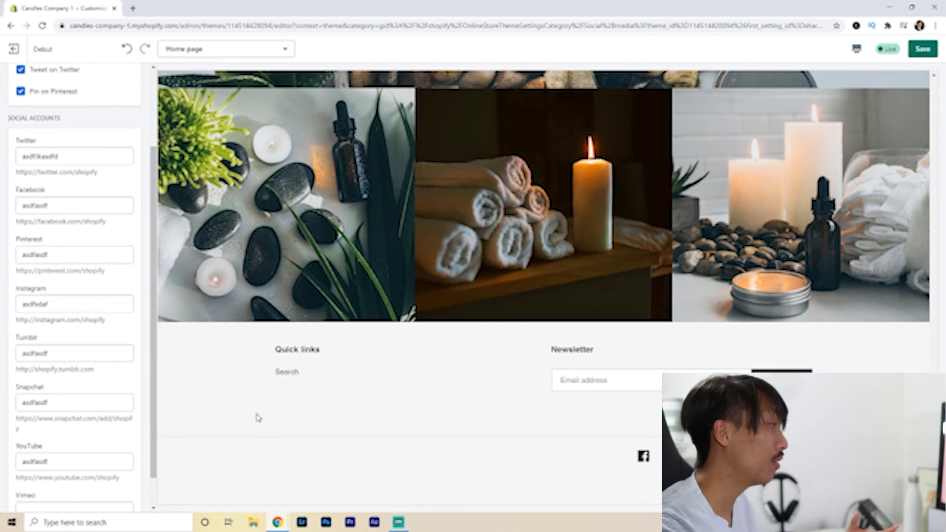
Clear the placeholder entries from the Twitter, Facebook, Pinterest, Instagram and Tumblr accounts.
double_click(79, 156)
key("BackSpace")
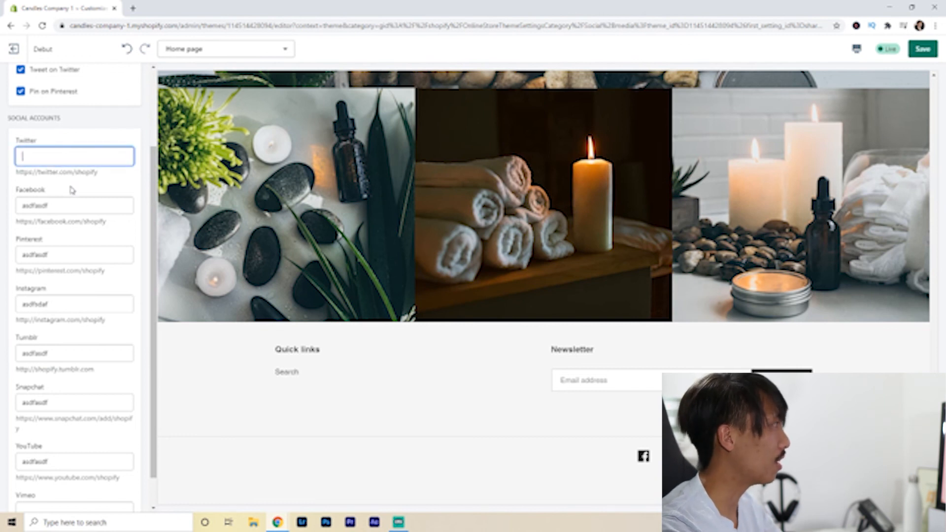
double_click(74, 204)
key("BackSpace")
double_click(79, 254)
key("BackSpace")
double_click(59, 303)
key("BackSpace")
double_click(67, 351)
key("BackSpace")
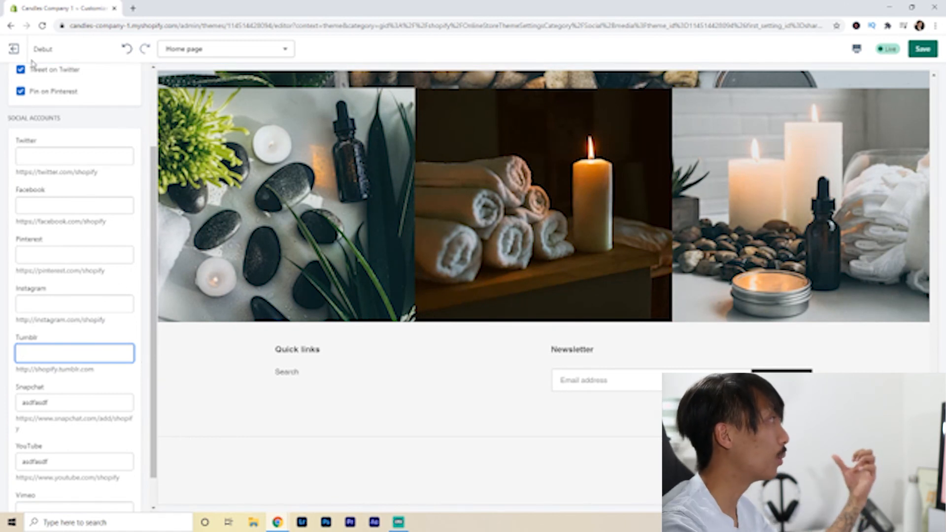
Leave the Social media settings, check the Most Popular area in the preview and save the theme changes.
scroll(101, 139, "up", 3)
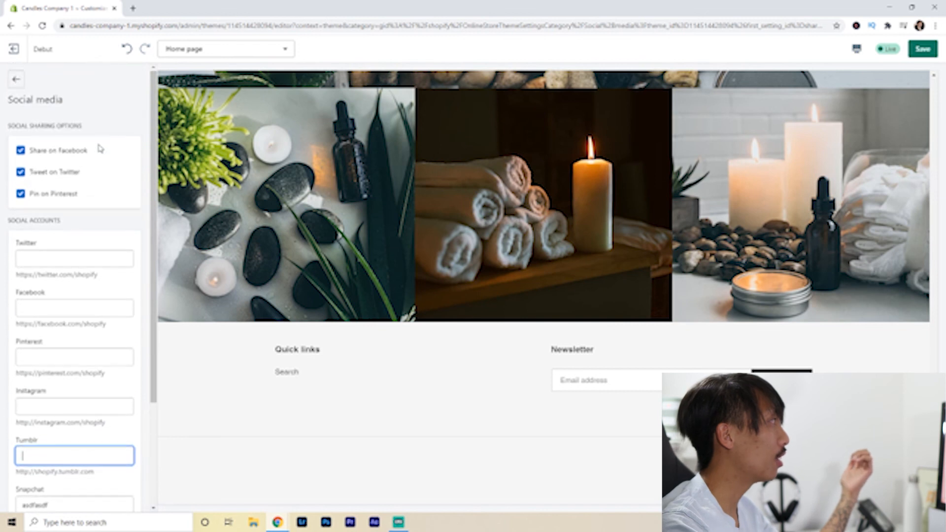
left_click(17, 80)
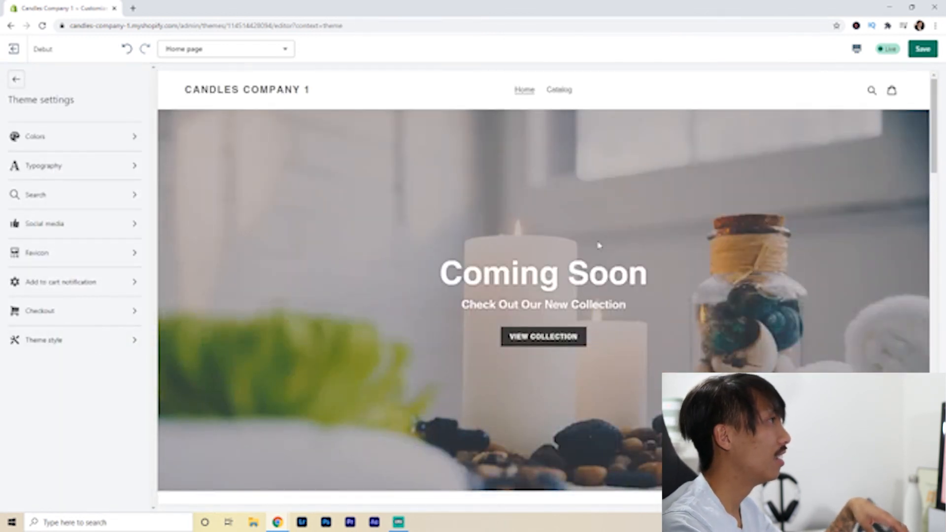
scroll(886, 106, "down", 8)
scroll(798, 263, "down", 10)
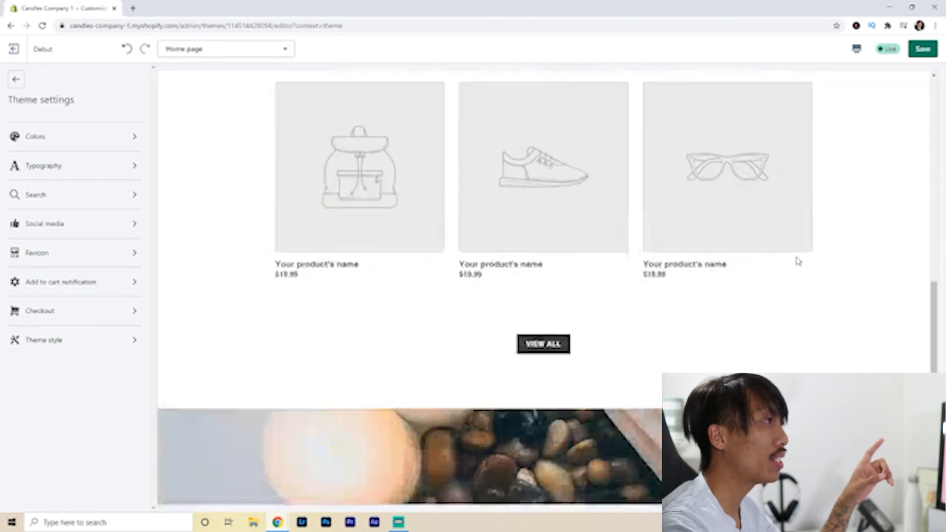
scroll(849, 235, "up", 3)
scroll(849, 236, "up", 5)
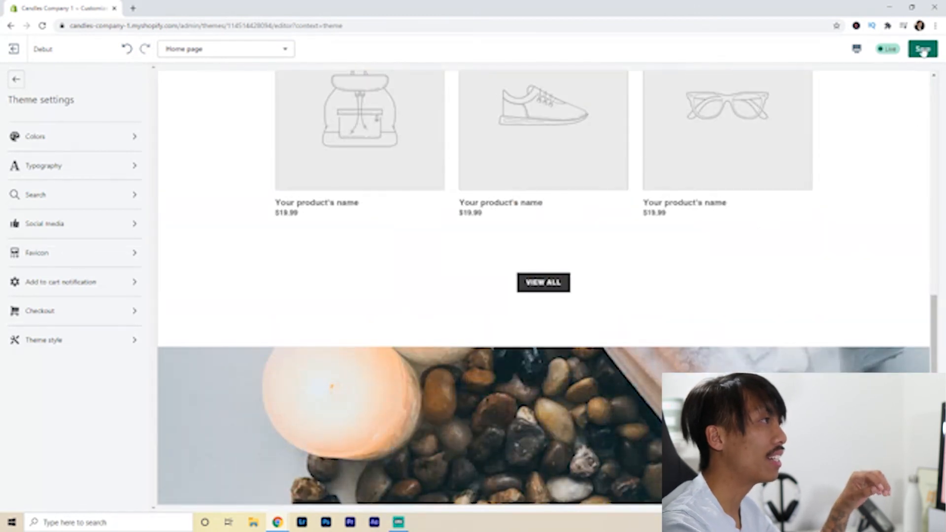
left_click(921, 49)
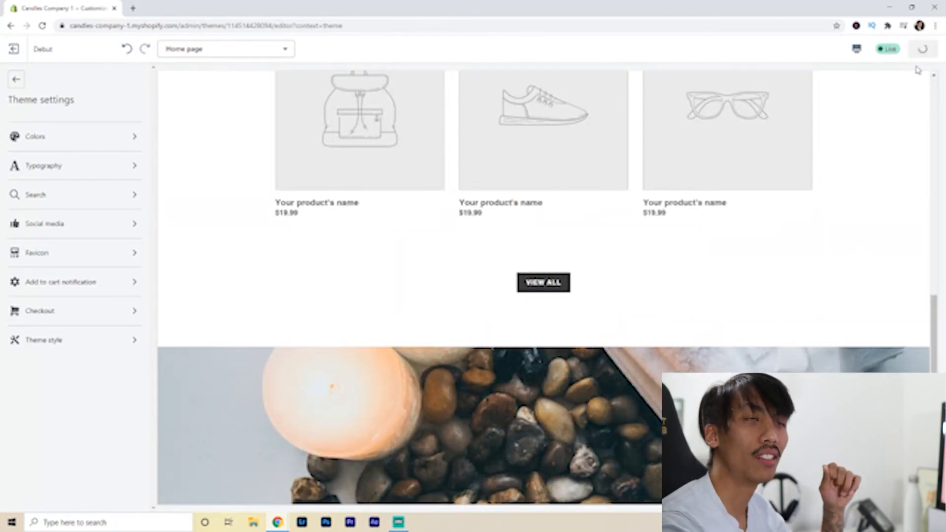
Check the footer in the preview, return to the home page section list and review the page from banner to footer.
scroll(226, 263, "down", 5)
scroll(227, 263, "down", 5)
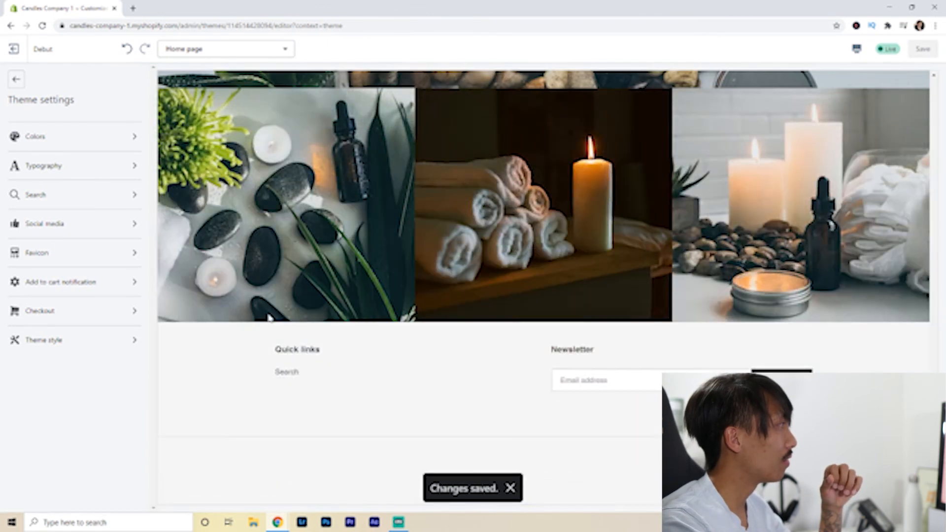
left_click(15, 81)
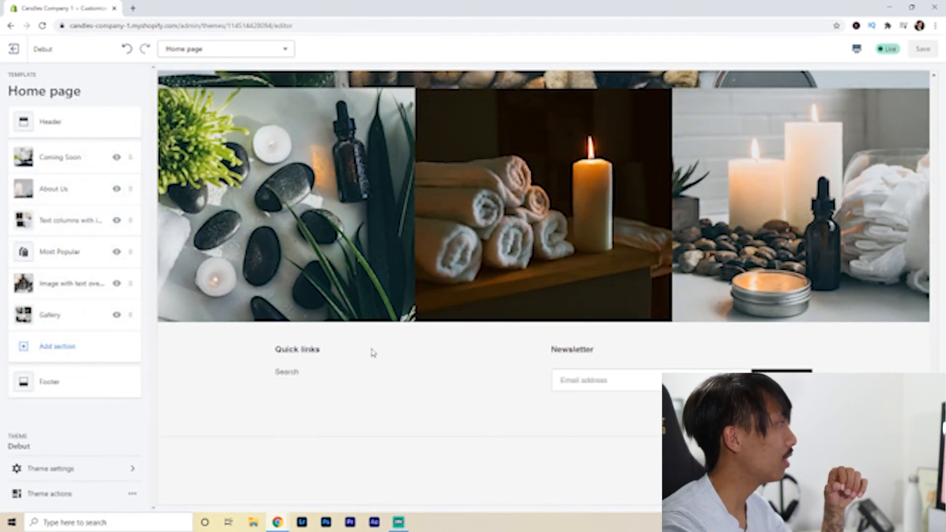
scroll(211, 269, "down", 5)
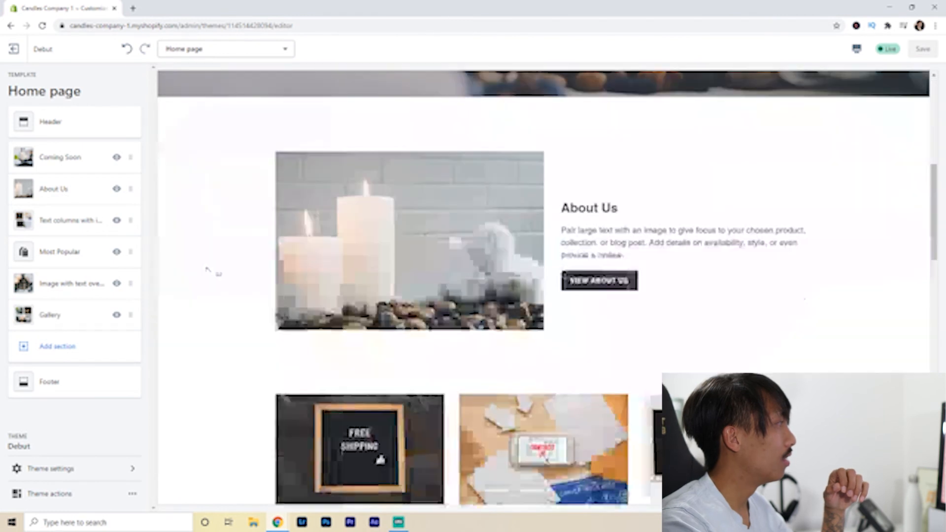
scroll(216, 279, "down", 5)
scroll(216, 280, "down", 5)
scroll(422, 359, "up", 15)
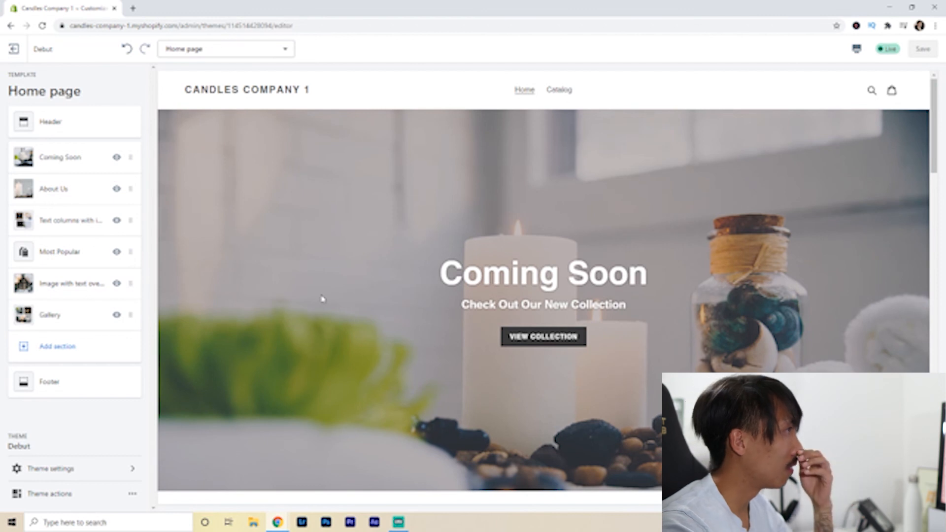
Review the Coming Soon banner and About Us section in the preview alongside the home page section list.
scroll(322, 298, "down", 7)
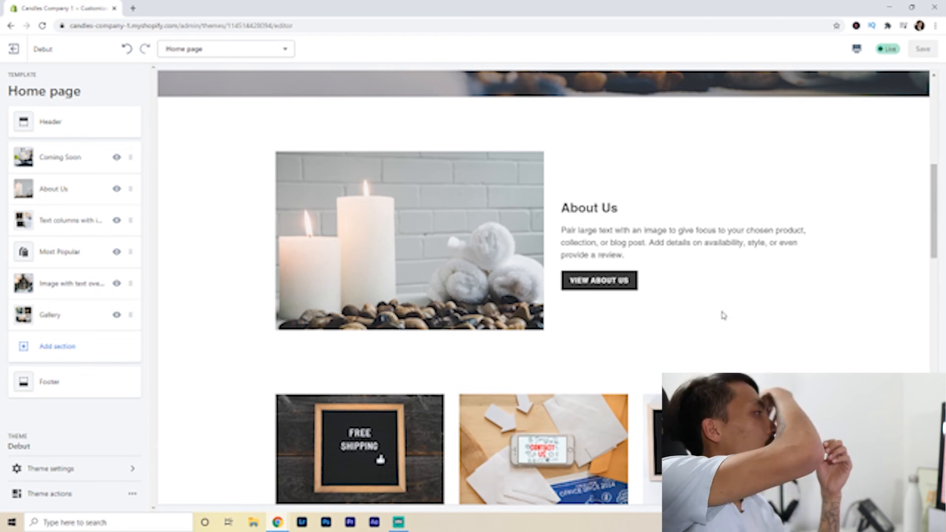
scroll(720, 302, "up", 8)
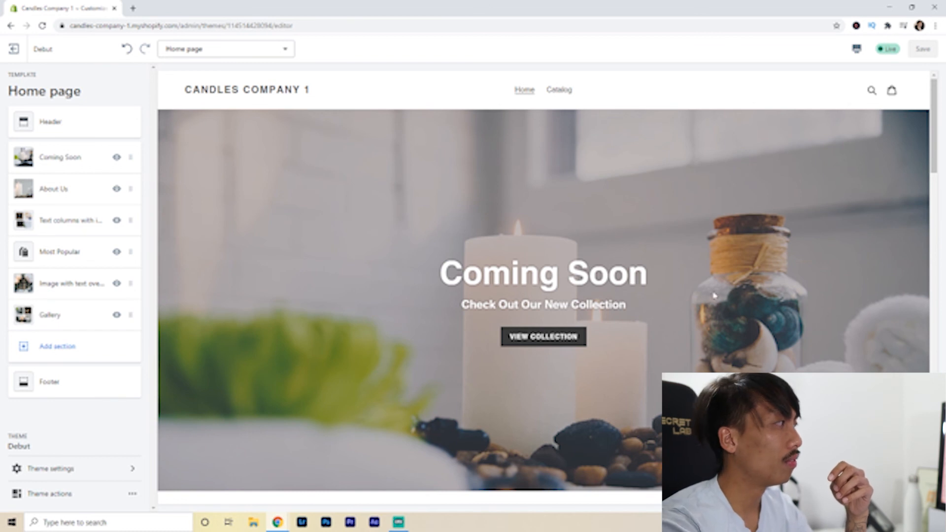
scroll(655, 296, "down", 6)
scroll(690, 326, "up", 6)
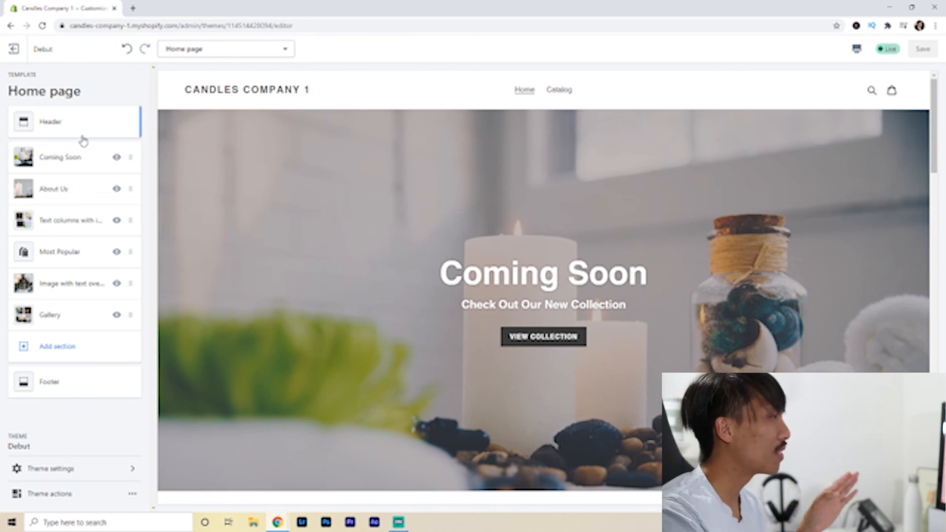
scroll(260, 248, "down", 1)
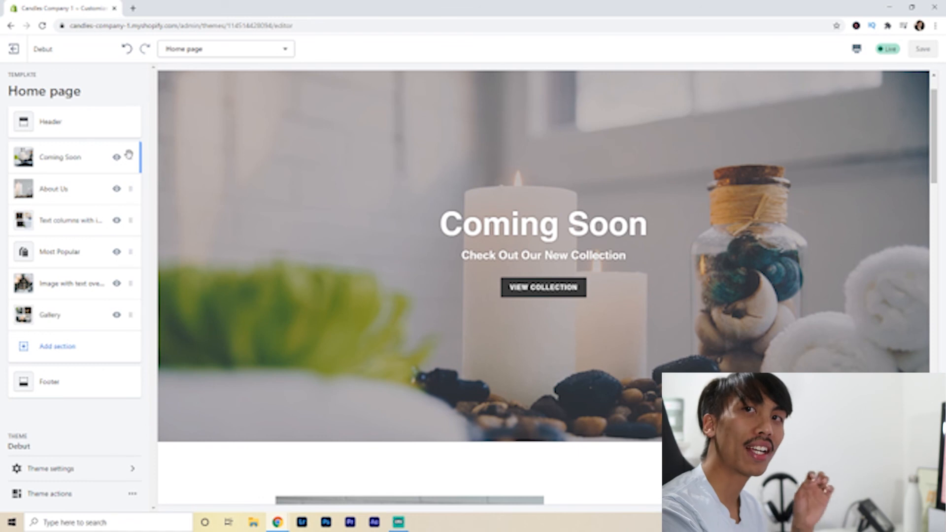
mouse_move(129, 156)
left_mouse_down()
mouse_move(123, 235)
mouse_move(121, 156)
left_mouse_up()
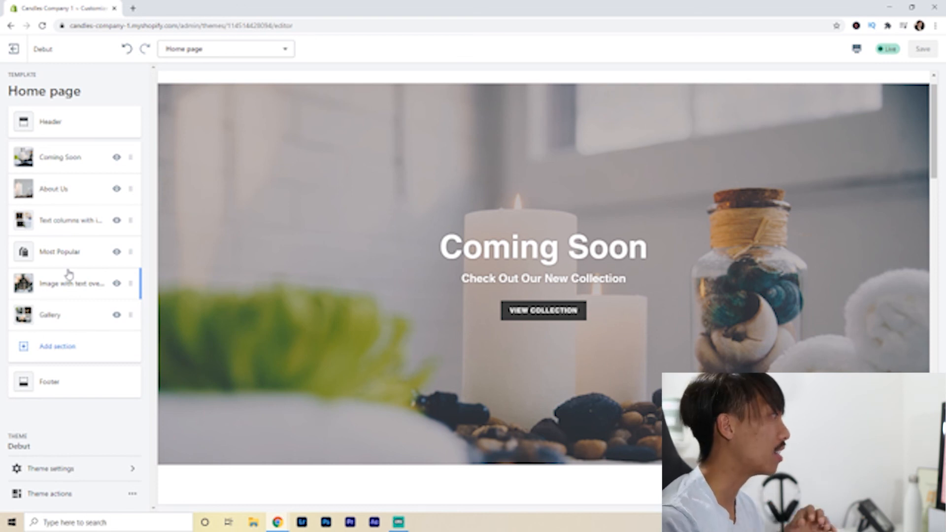
scroll(369, 300, "down", 2)
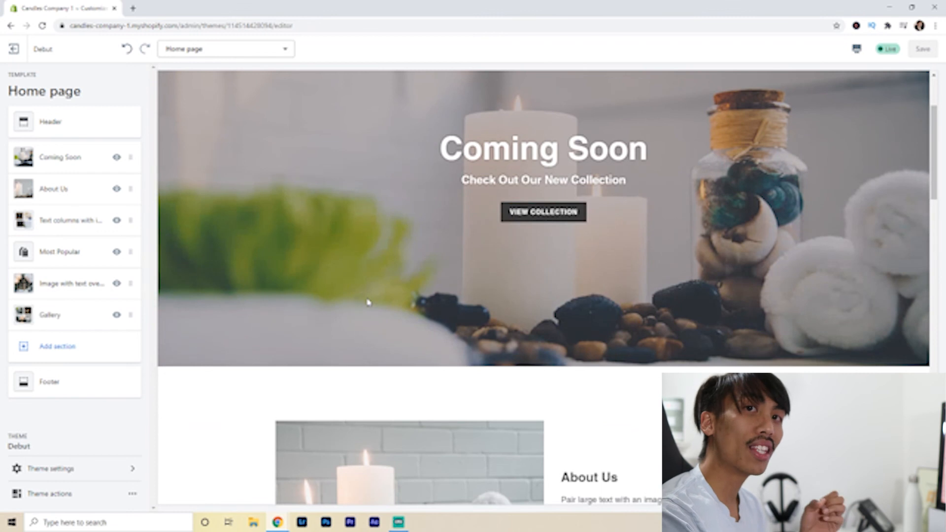